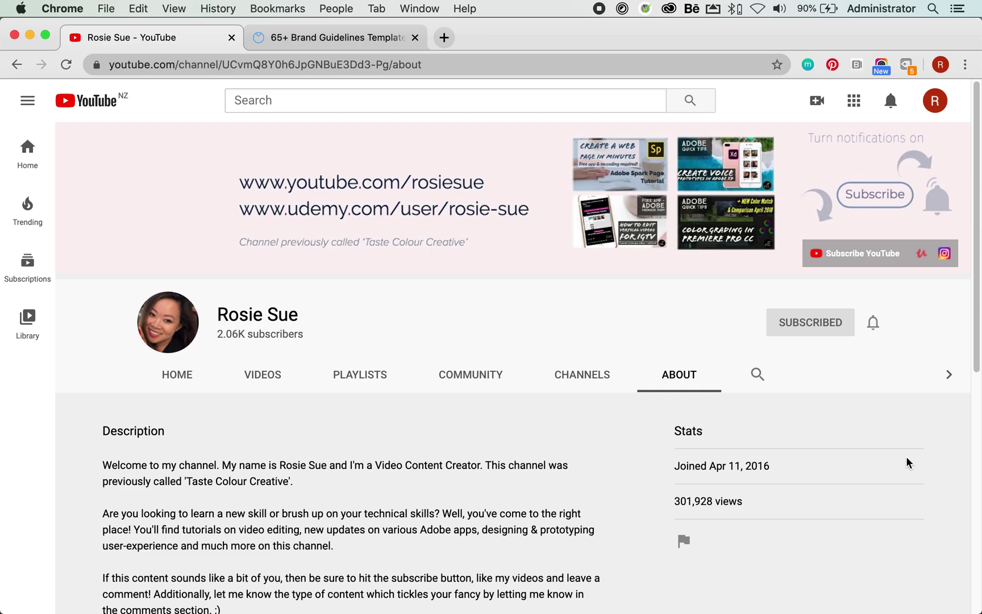
Review the Venngage brand guidelines article's extended colour palette examples, then return to the InDesign layout
{"action": "left_click", "coordinate": [285, 41]}
{"action": "scroll", "coordinate": [882, 433], "scroll_direction": "up", "scroll_amount": 1}
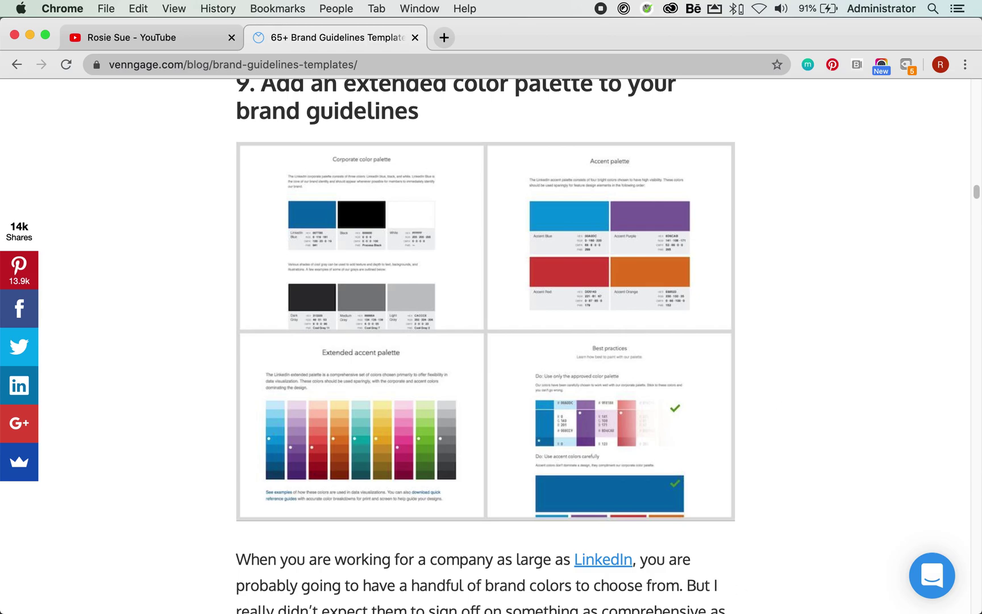
{"action": "mouse_move", "coordinate": [727, 585]}
{"action": "left_click", "coordinate": [731, 557]}
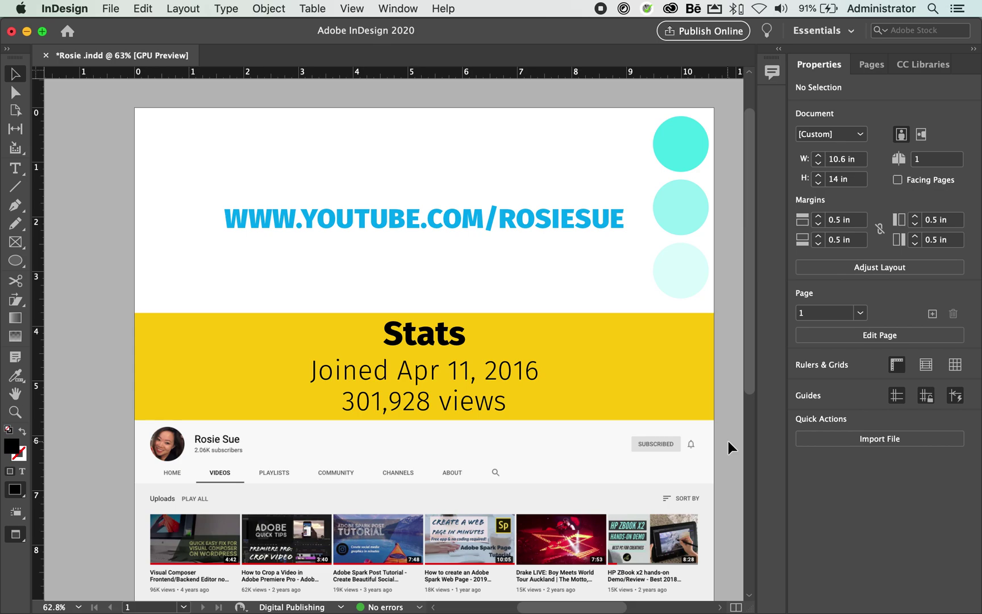
{"action": "scroll", "coordinate": [728, 441], "scroll_direction": "down", "scroll_amount": 5}
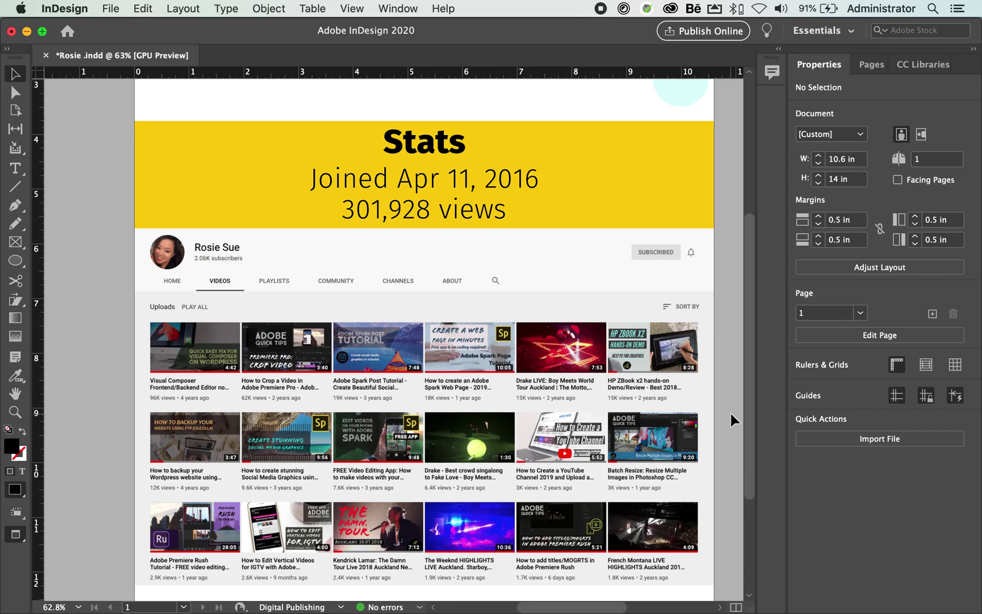
{"action": "scroll", "coordinate": [730, 411], "scroll_direction": "up", "scroll_amount": 5}
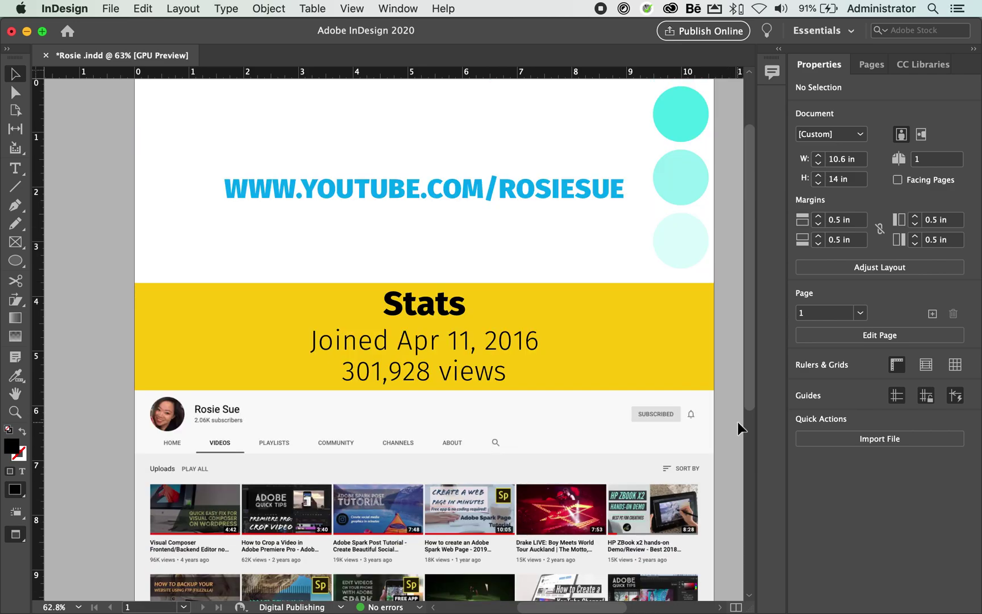
{"action": "scroll", "coordinate": [737, 422], "scroll_direction": "up", "scroll_amount": 1}
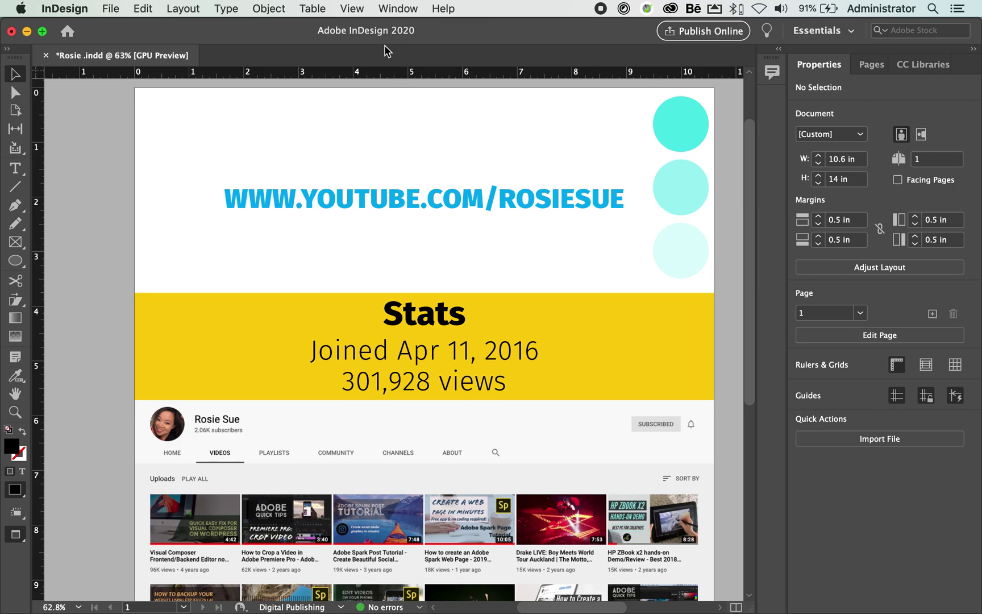
Show the CC Libraries panel from the Window menu and switch to another existing library
{"action": "left_click", "coordinate": [393, 11]}
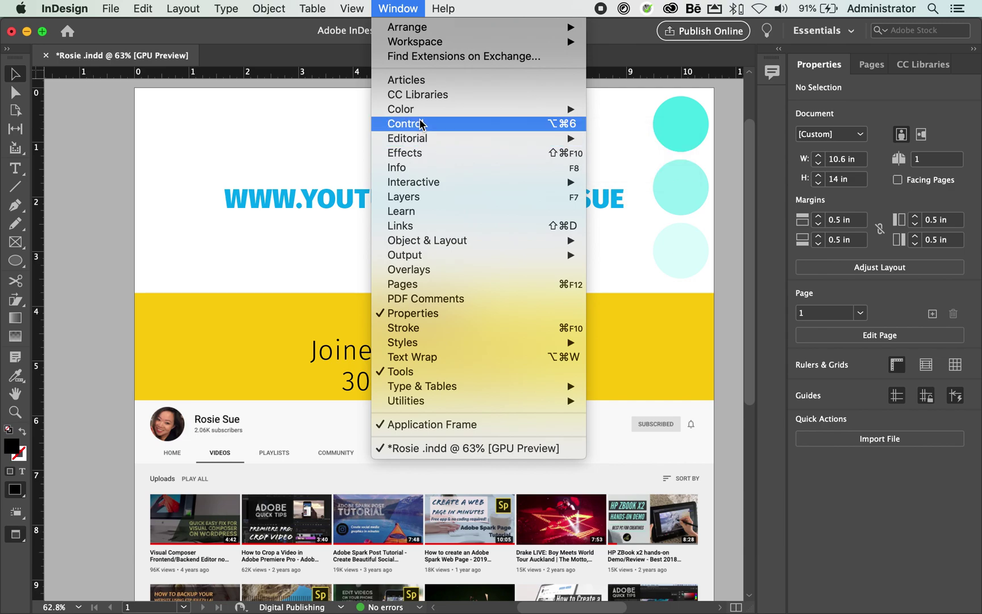
{"action": "left_click", "coordinate": [420, 95]}
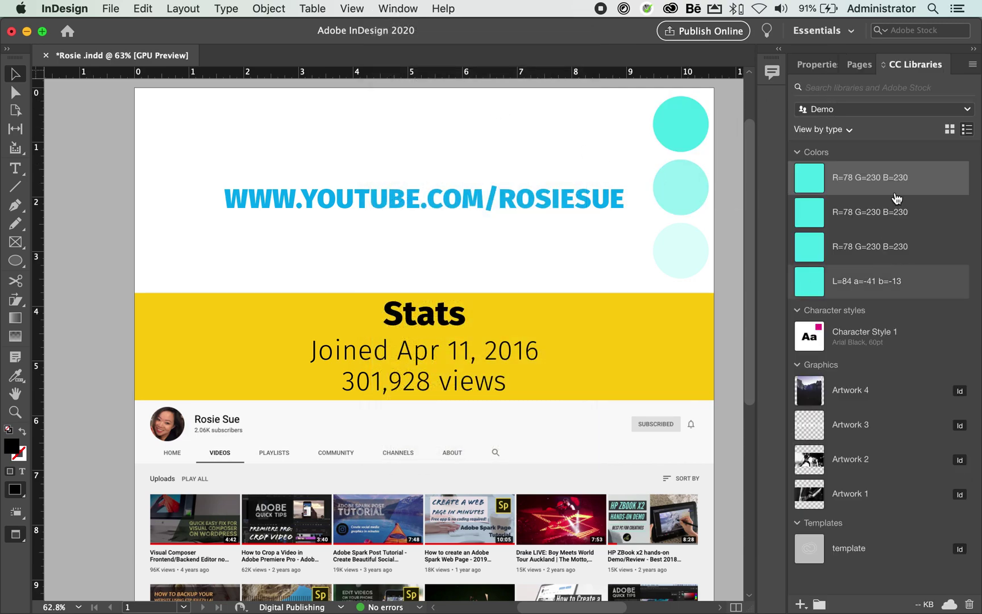
{"action": "left_click", "coordinate": [859, 116]}
{"action": "left_click", "coordinate": [841, 164]}
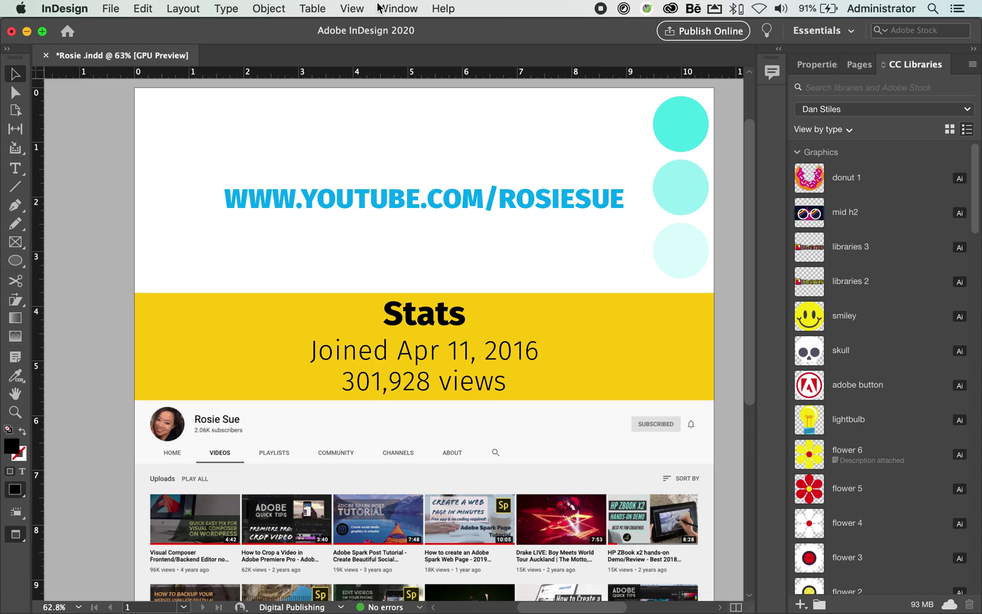
{"action": "left_click", "coordinate": [398, 9]}
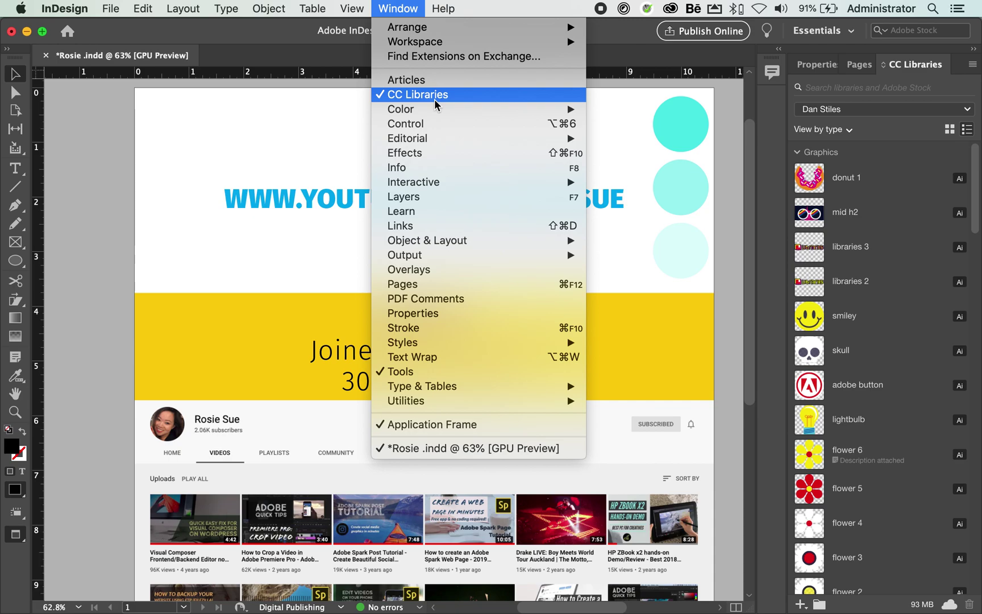
{"action": "left_click", "coordinate": [395, 8]}
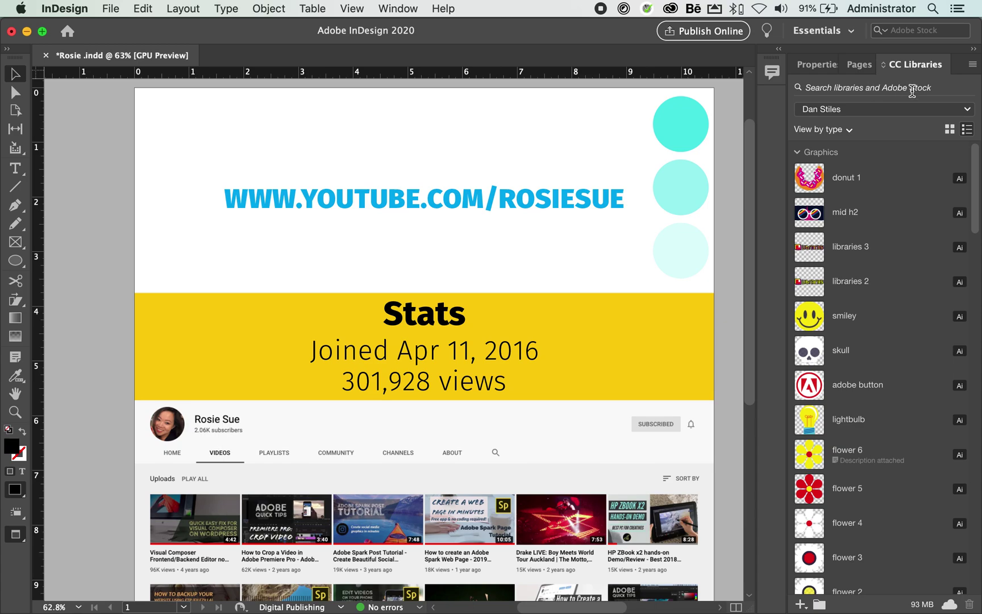
Create a new CC library named 'Rosie Sue' and select the top turquoise circle
{"action": "left_click", "coordinate": [935, 114]}
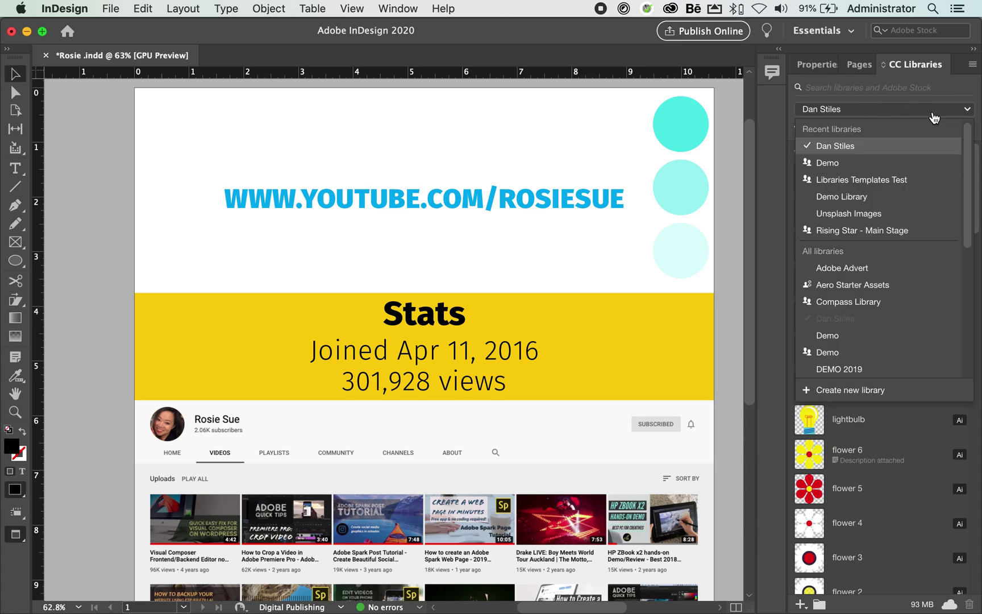
{"action": "left_click", "coordinate": [858, 392]}
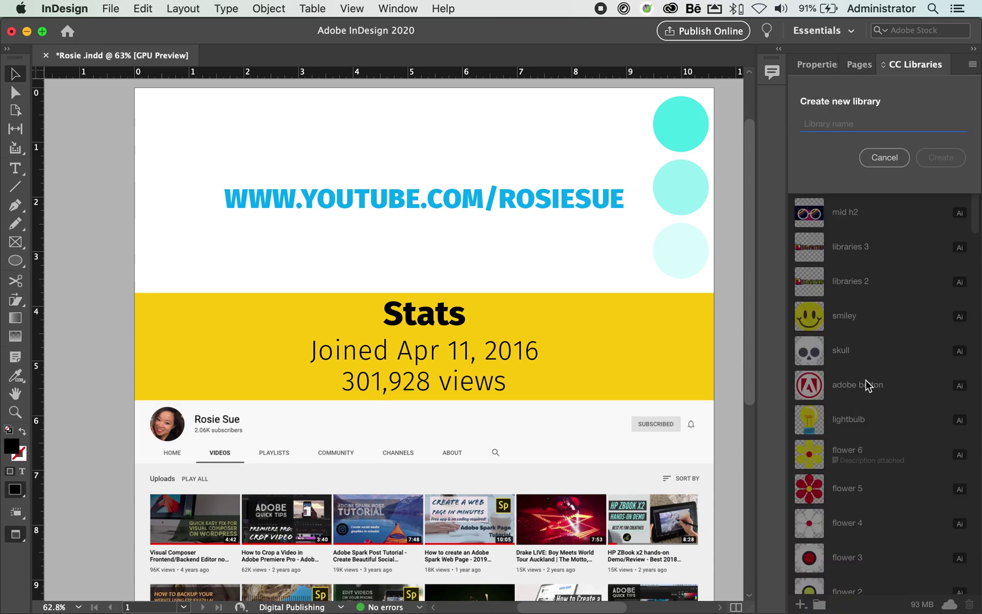
{"action": "type", "text": "Rosie Sue"}
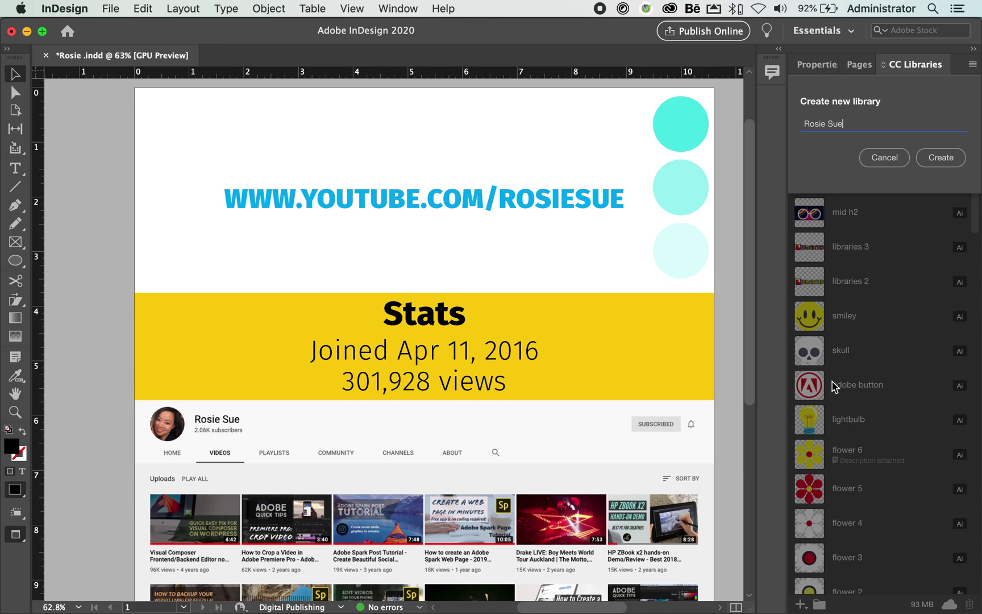
{"action": "key", "text": "Return"}
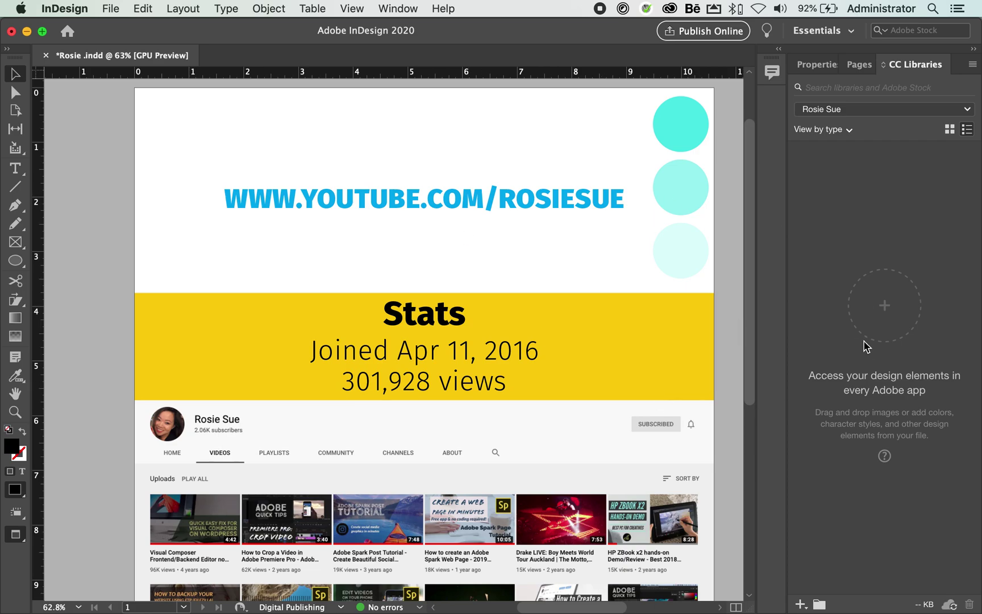
{"action": "left_click", "coordinate": [678, 134]}
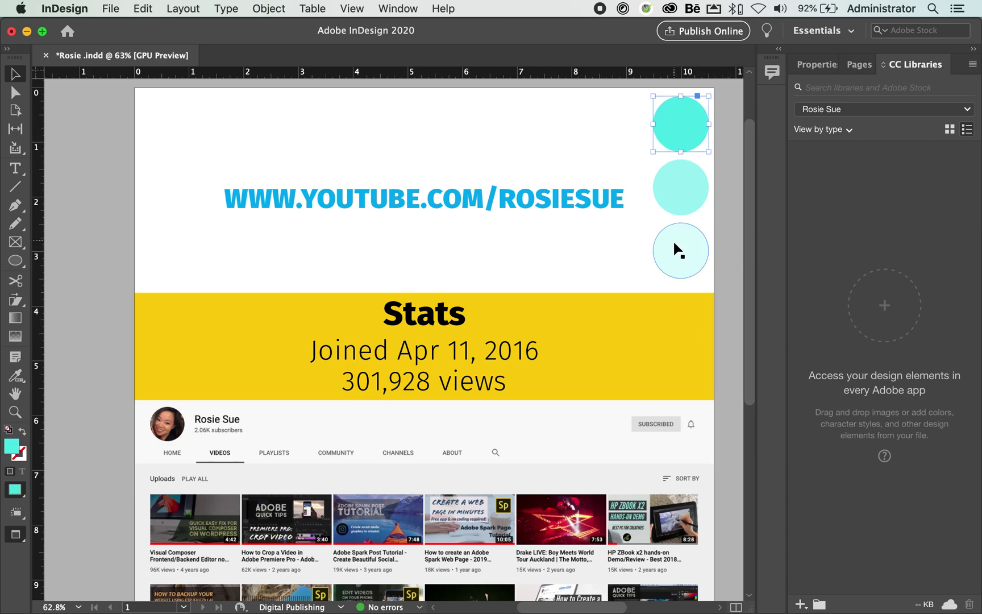
Add the top, middle and bottom circles' fill colours to the library as R=78 G=230 B=230 swatches
{"action": "left_click", "coordinate": [800, 604]}
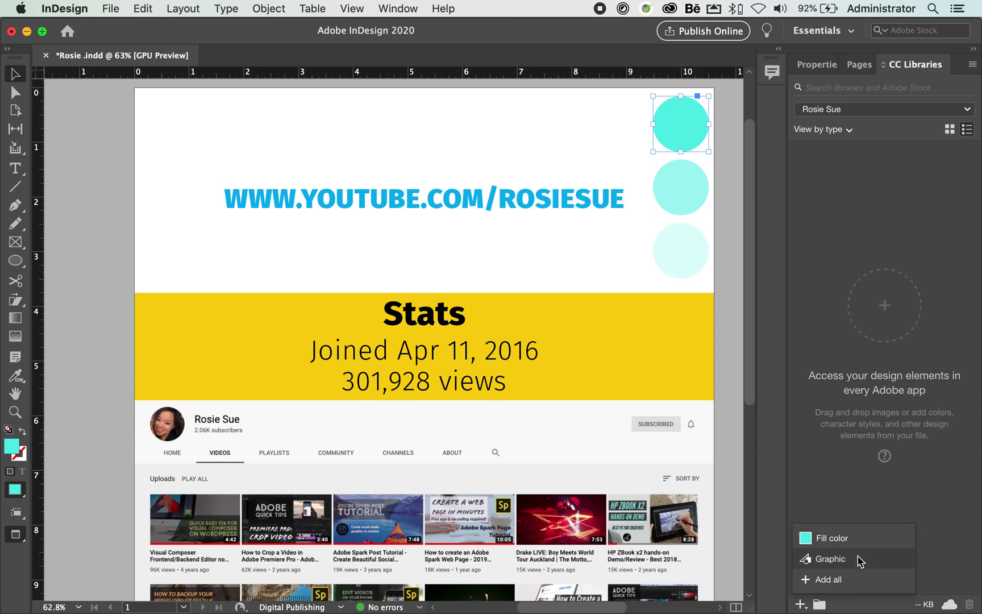
{"action": "left_click", "coordinate": [831, 538]}
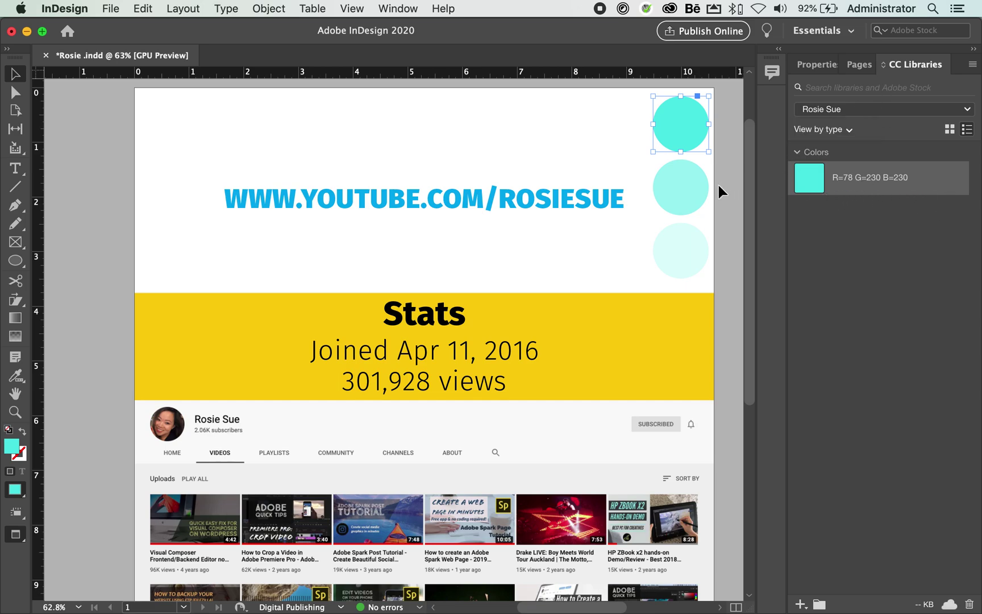
{"action": "left_click", "coordinate": [683, 193]}
{"action": "left_click", "coordinate": [800, 604]}
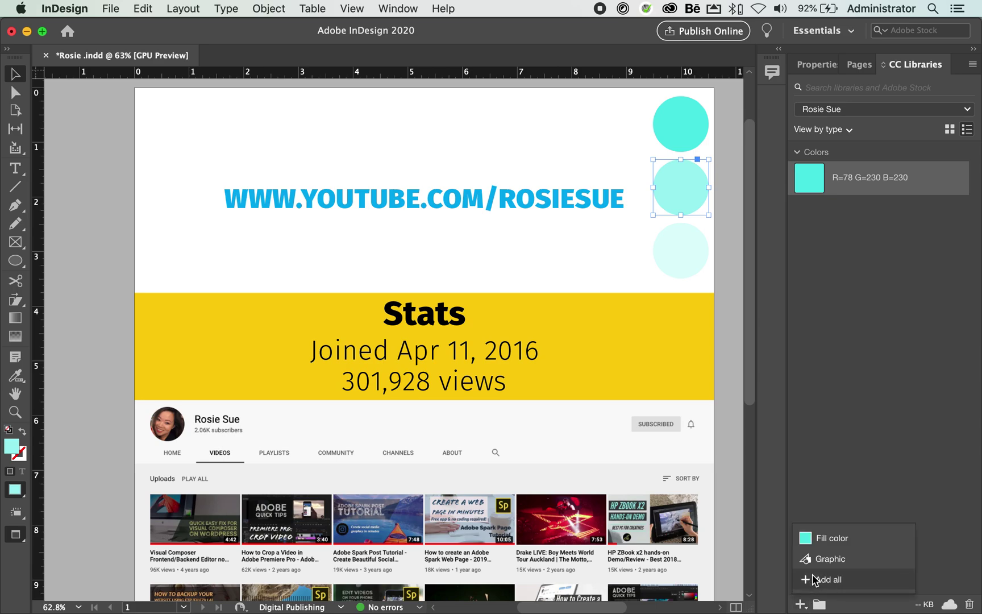
{"action": "left_click", "coordinate": [814, 534]}
{"action": "left_click", "coordinate": [683, 252]}
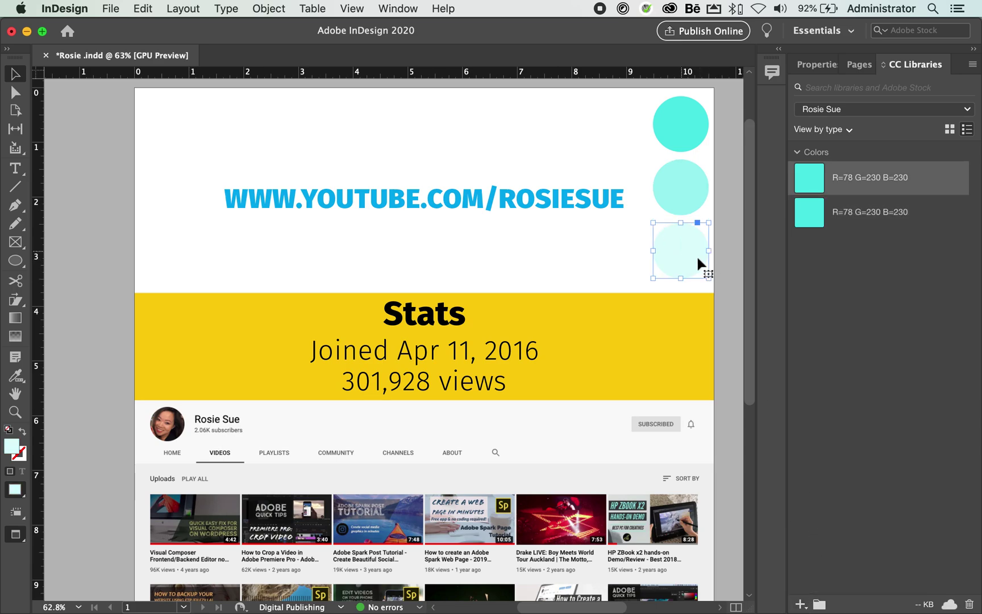
{"action": "left_click", "coordinate": [799, 601]}
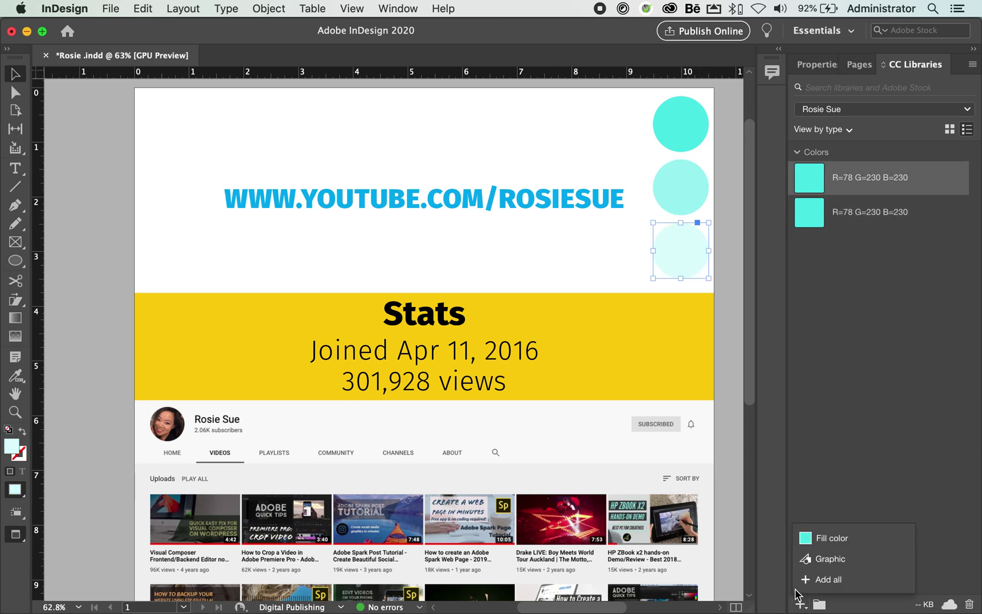
{"action": "left_click", "coordinate": [818, 537]}
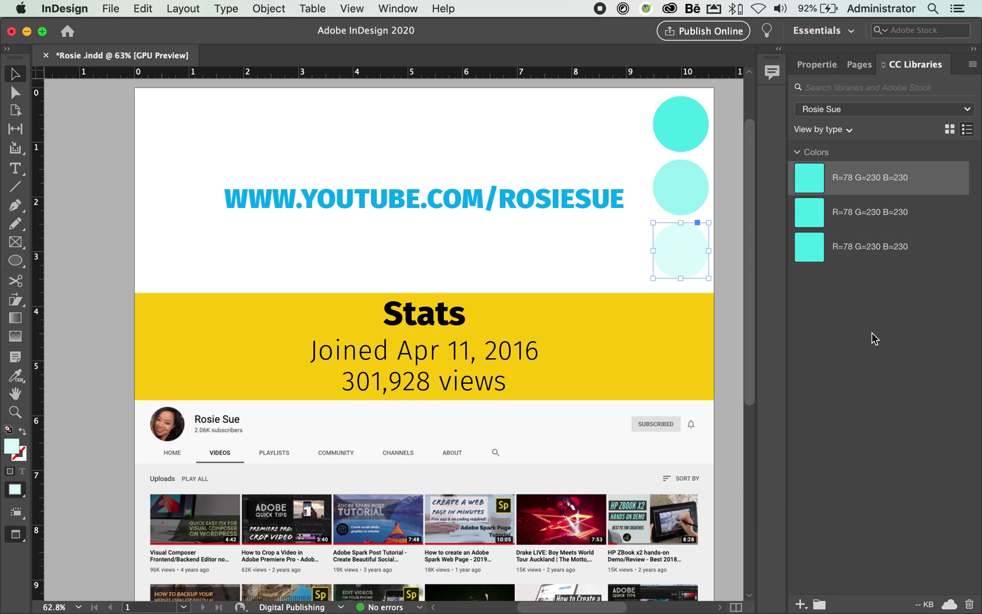
Add the blue URL text's 36pt character style to the library and begin renaming it
{"action": "left_click", "coordinate": [515, 210]}
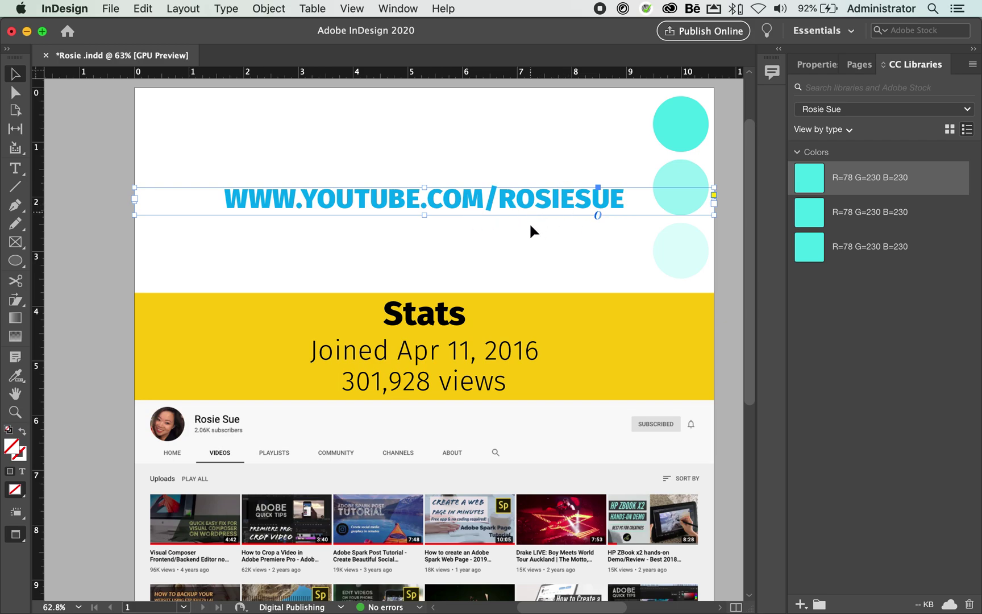
{"action": "left_click", "coordinate": [798, 603]}
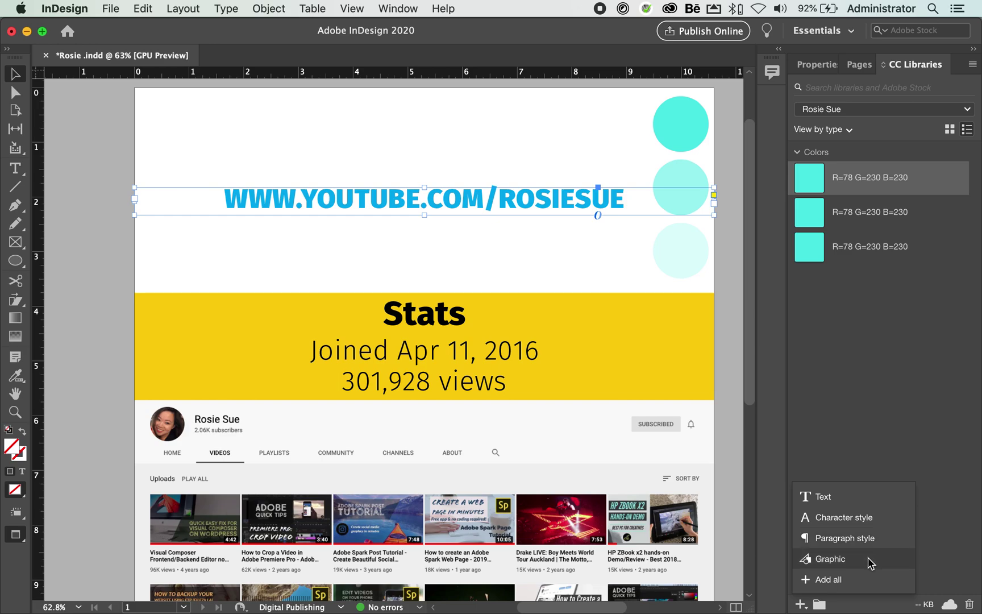
{"action": "left_click", "coordinate": [865, 521]}
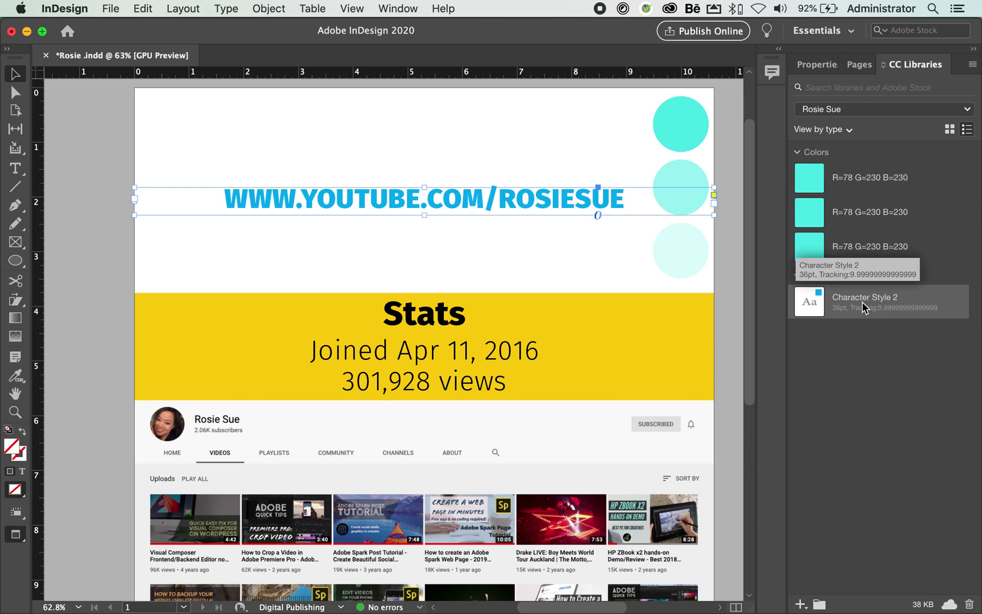
{"action": "double_click", "coordinate": [893, 298]}
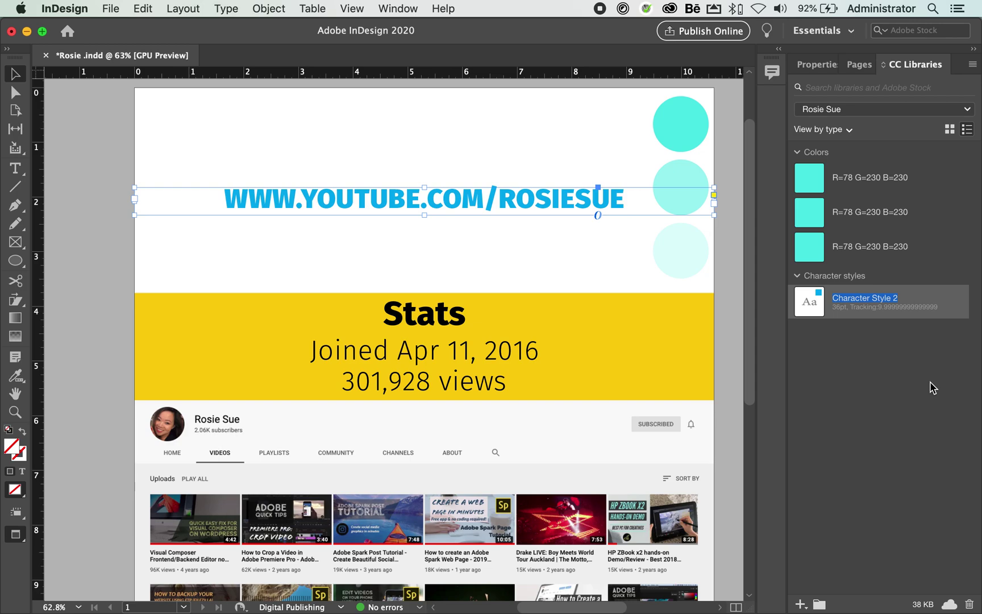
Rename the URL style 'H1' and add the Stats heading's character style to the library
{"action": "type", "text": "H1"}
{"action": "left_click", "coordinate": [476, 327]}
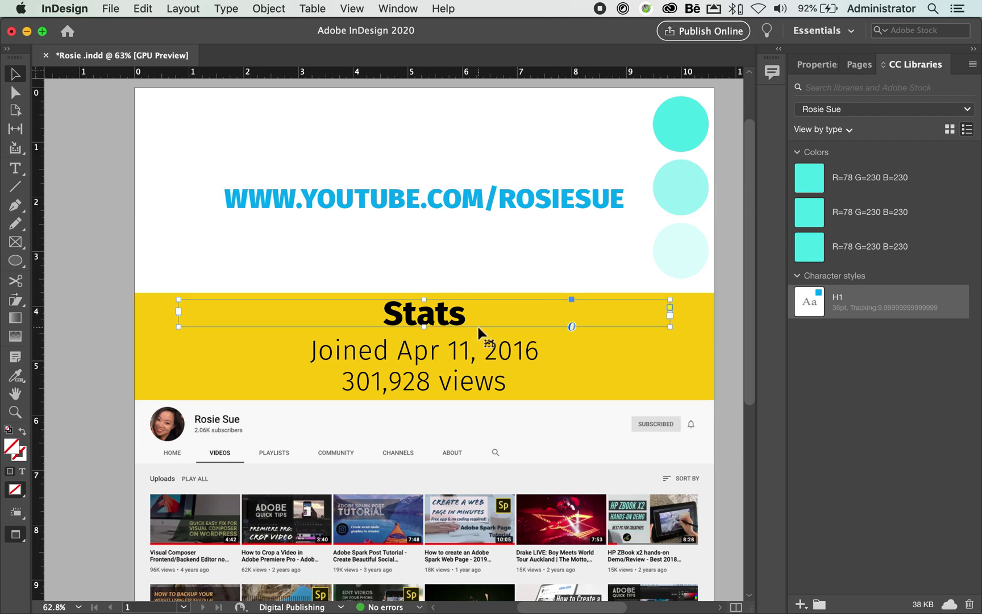
{"action": "left_click", "coordinate": [802, 604]}
{"action": "left_click", "coordinate": [837, 520]}
Add the Joined/views text frame's character style to the library
{"action": "left_click", "coordinate": [523, 385]}
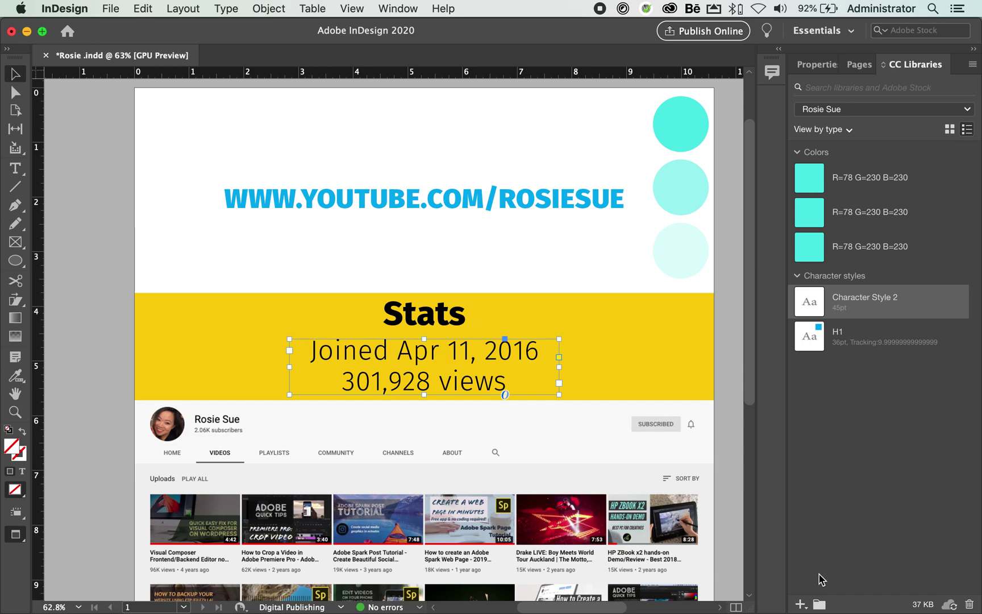
{"action": "left_click", "coordinate": [801, 604]}
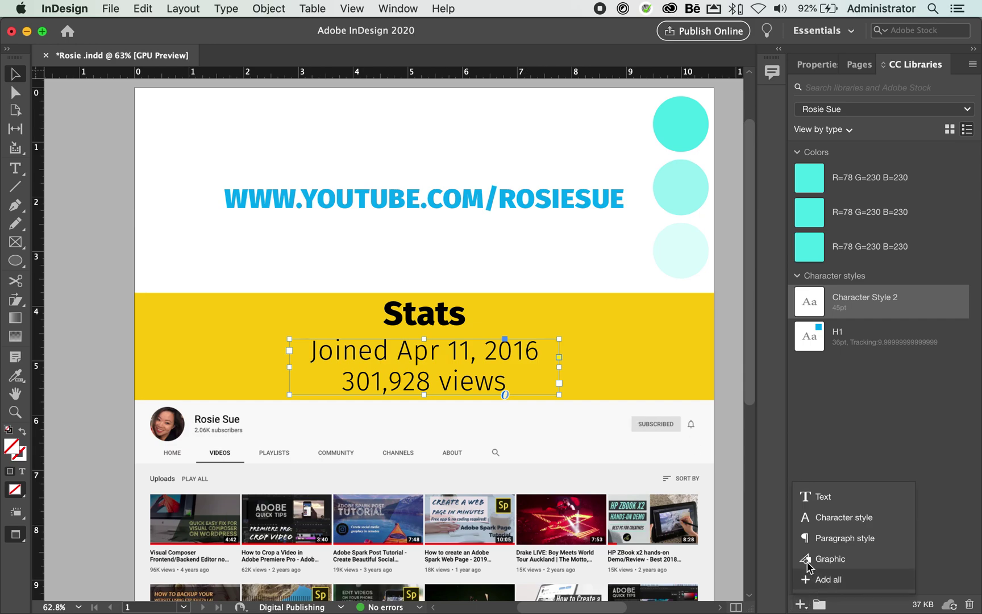
{"action": "left_click", "coordinate": [824, 518]}
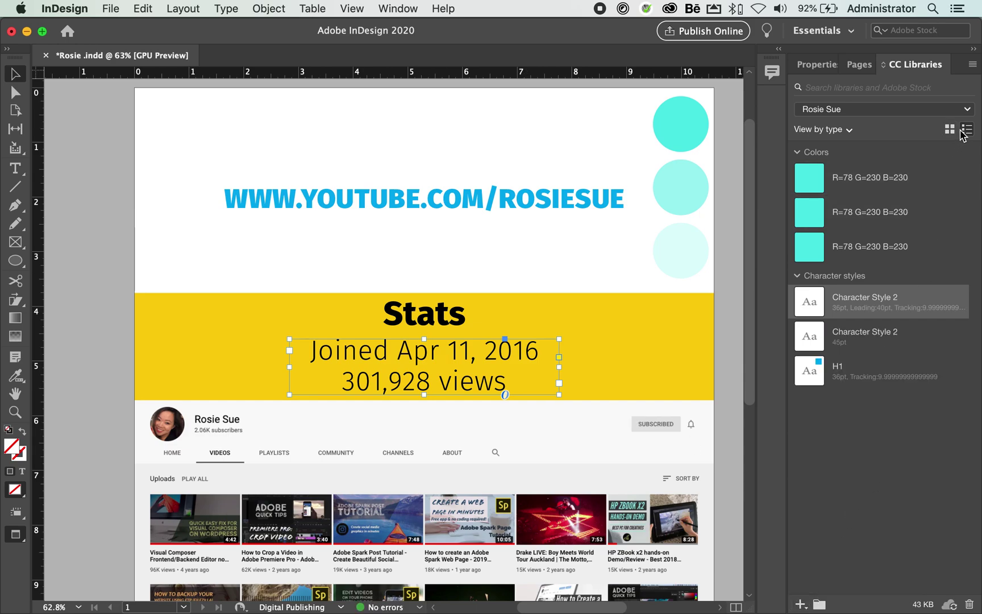
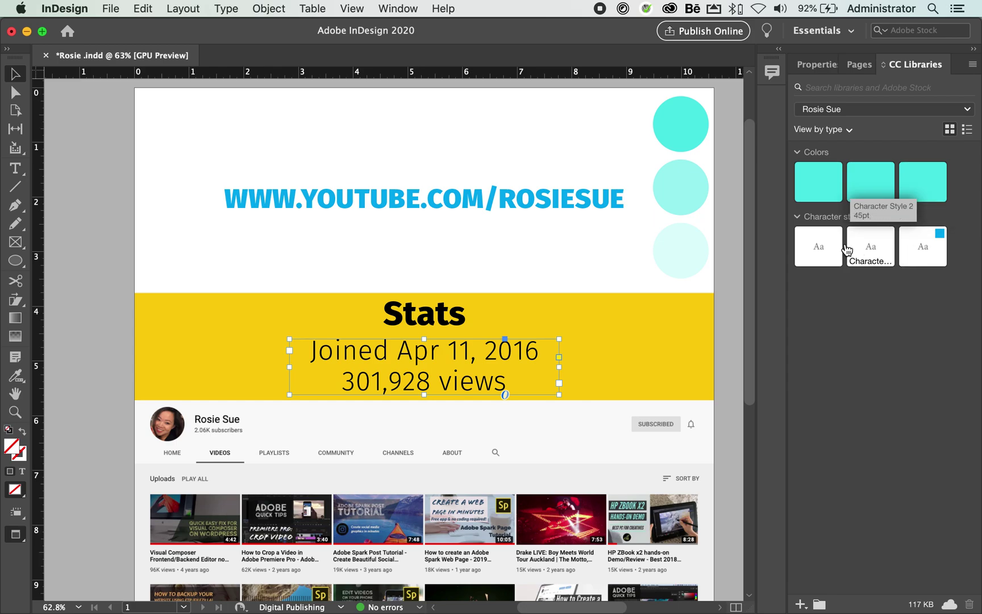
Fill the Stats frame with the turquoise library colour and confirm its values are R78 G230 B230
{"action": "double_click", "coordinate": [821, 184]}
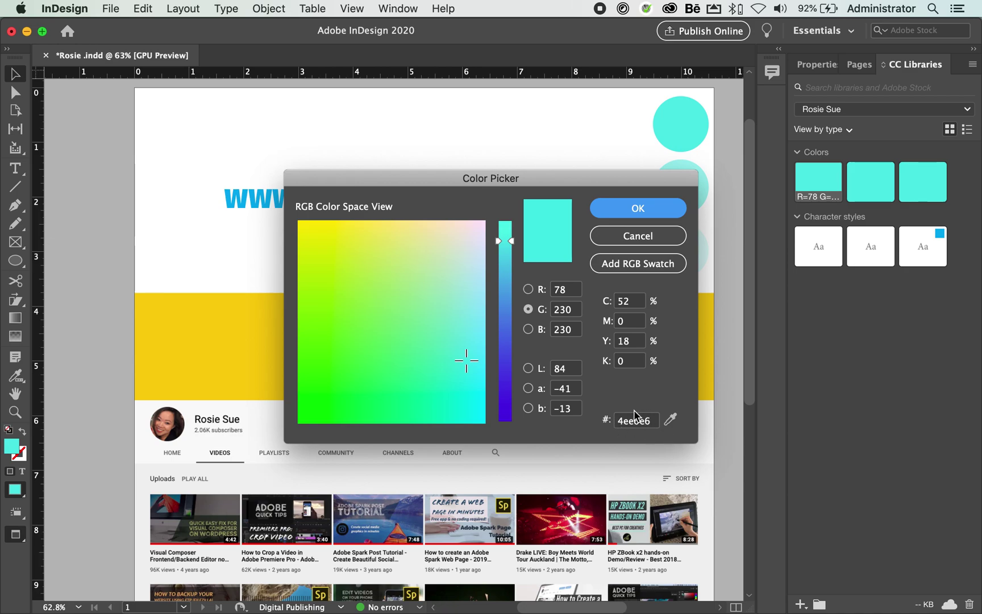
{"action": "left_click", "coordinate": [676, 246]}
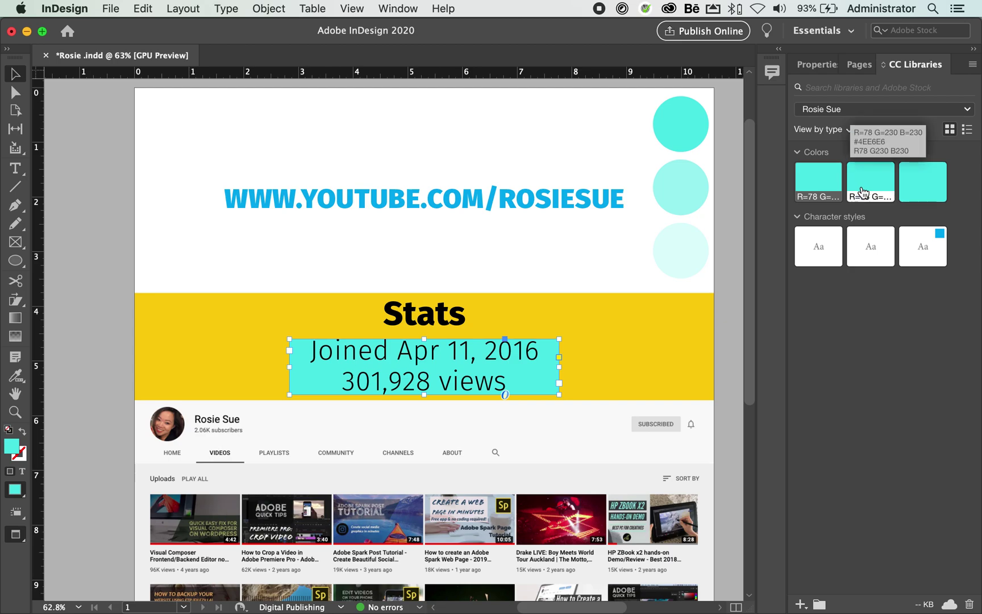
{"action": "right_click", "coordinate": [822, 202]}
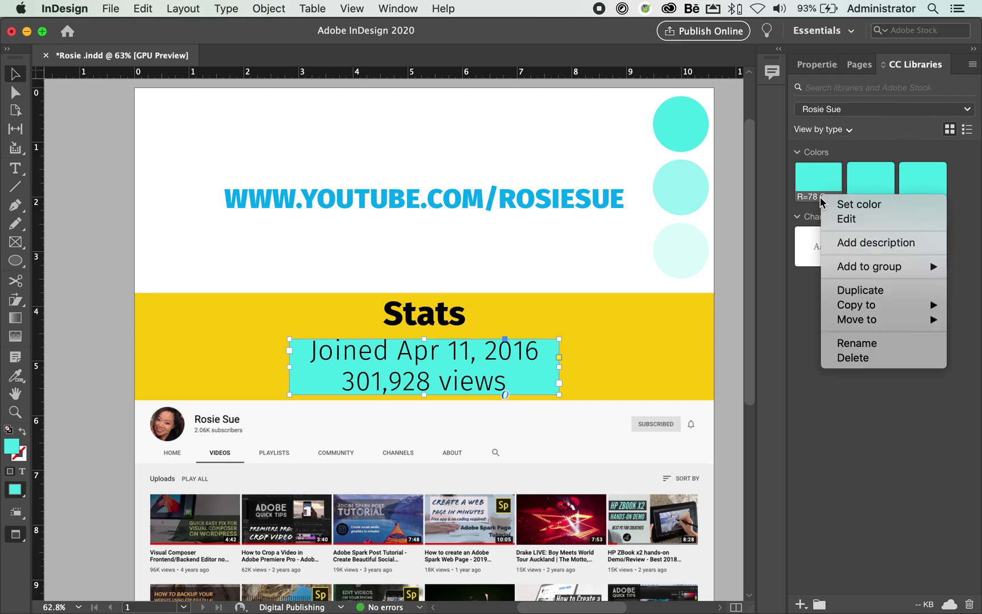
{"action": "left_click", "coordinate": [843, 221]}
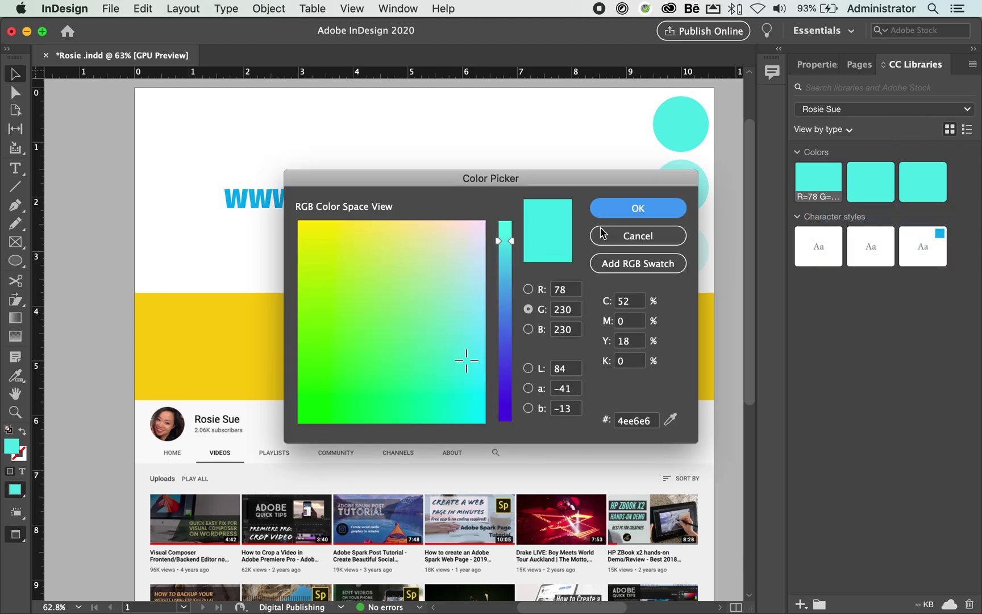
{"action": "left_click", "coordinate": [653, 238]}
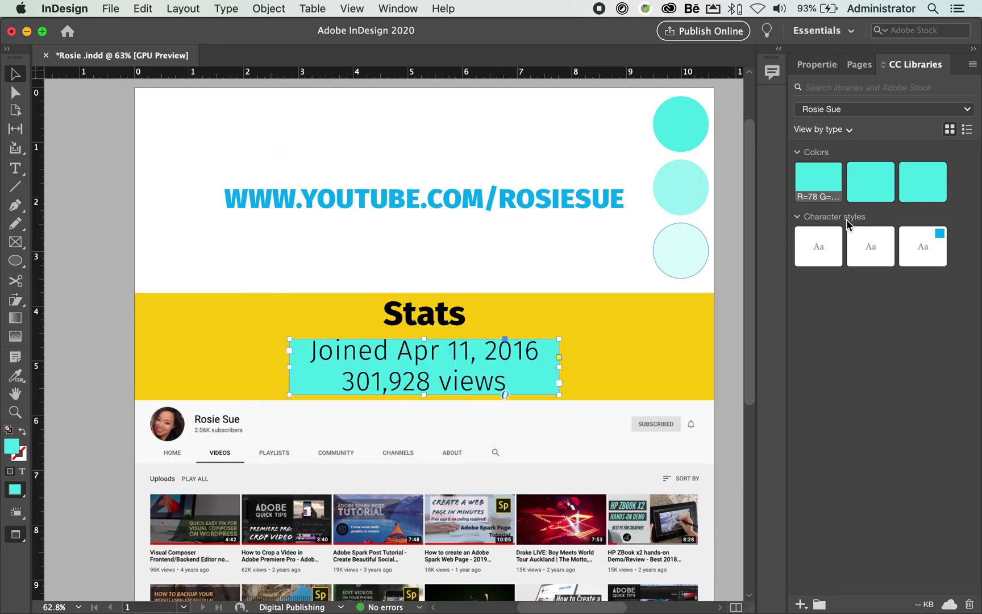
{"action": "right_click", "coordinate": [819, 199]}
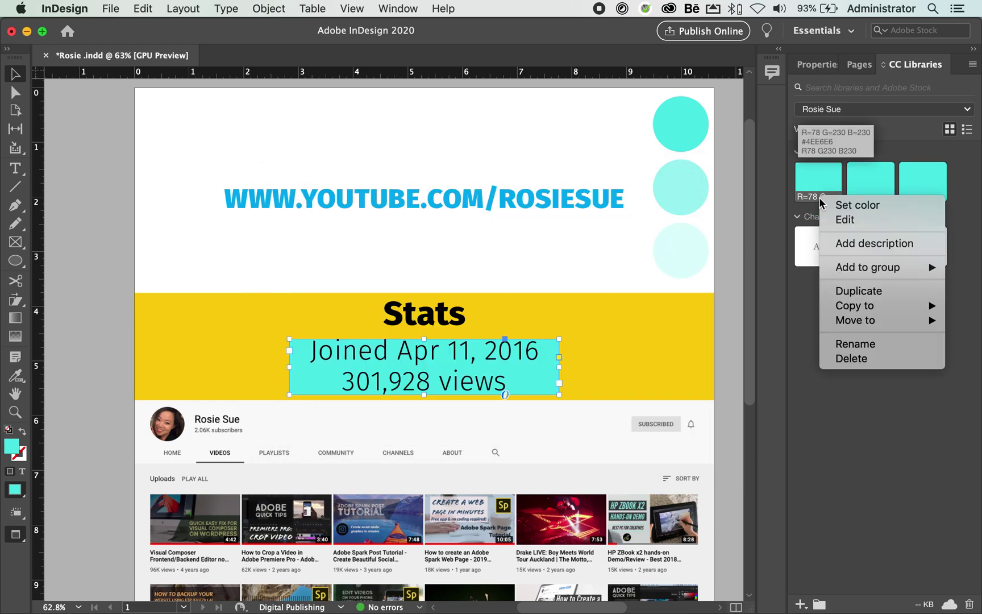
Describe the turquoise swatch as 'Always use as the main background colour.' and deselect the Stats frame
{"action": "left_click", "coordinate": [905, 243]}
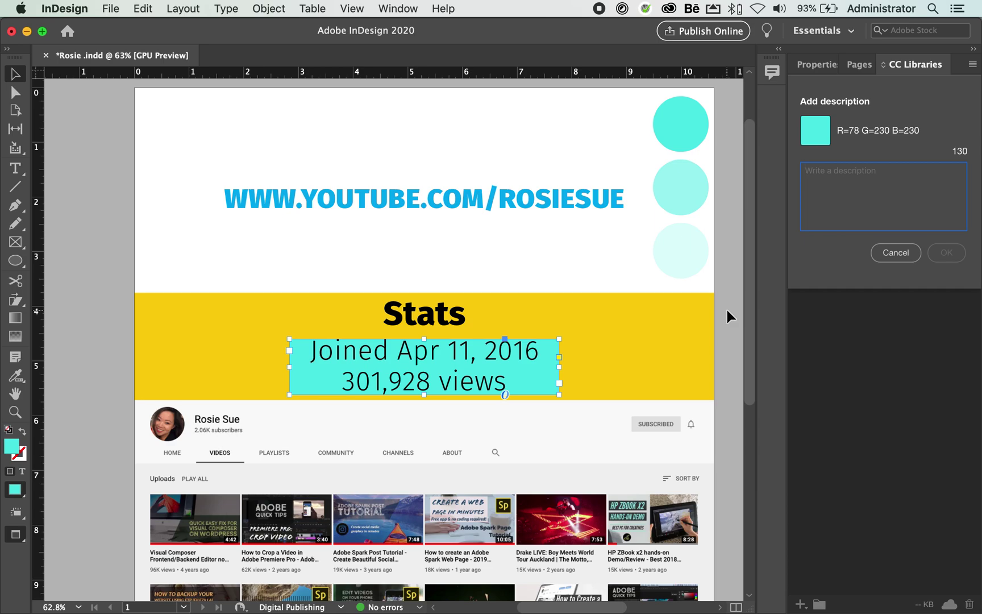
{"action": "type", "text": "Always use as the m"}
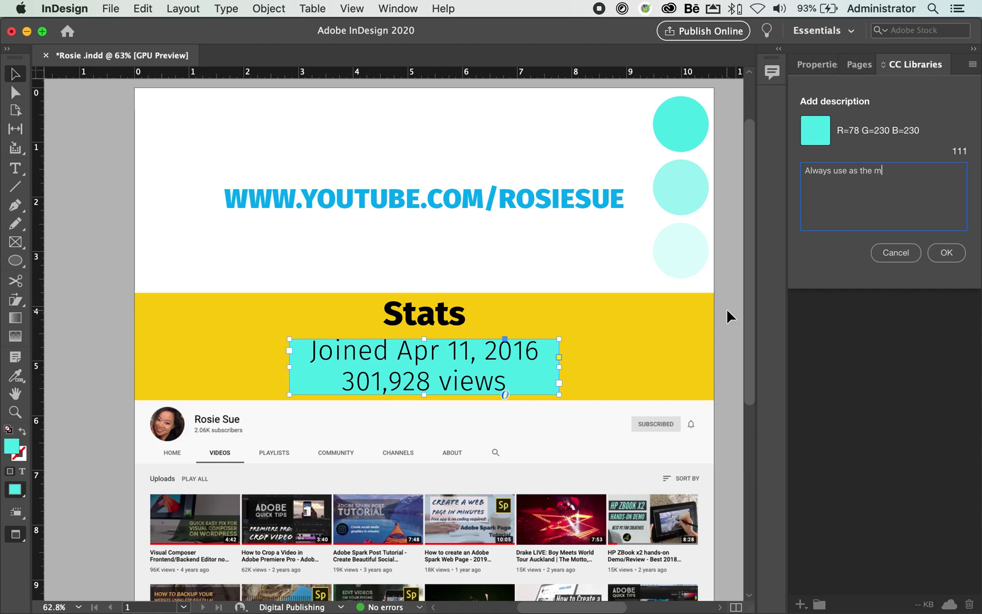
{"action": "type", "text": "ain background colour."}
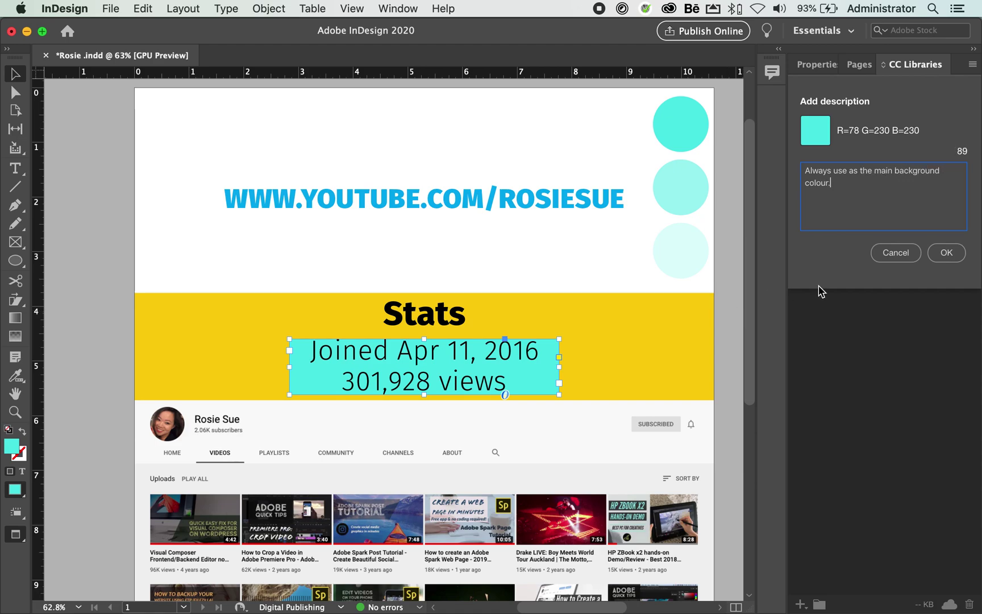
{"action": "left_click", "coordinate": [954, 253]}
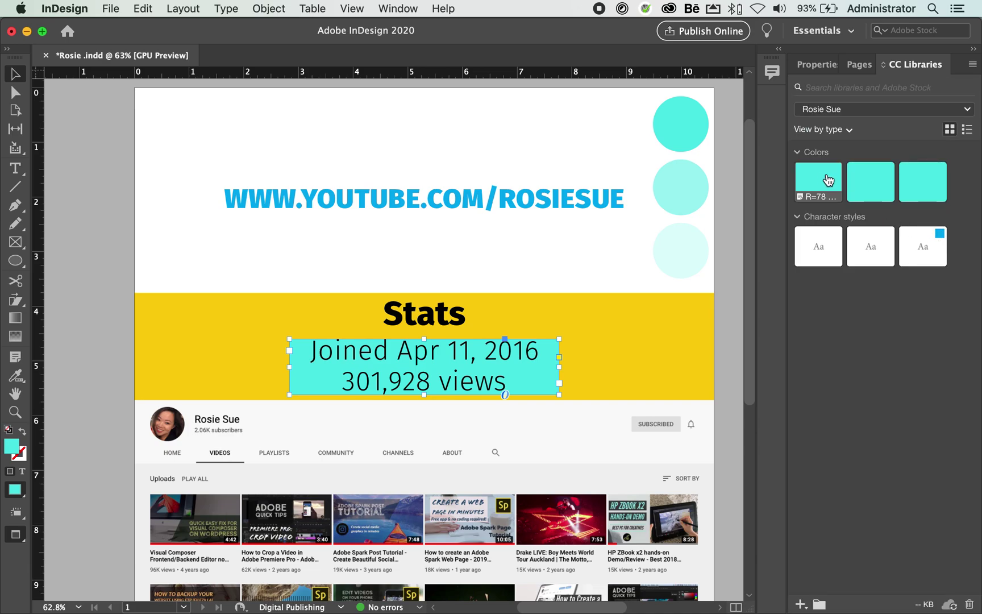
{"action": "mouse_move", "coordinate": [818, 179]}
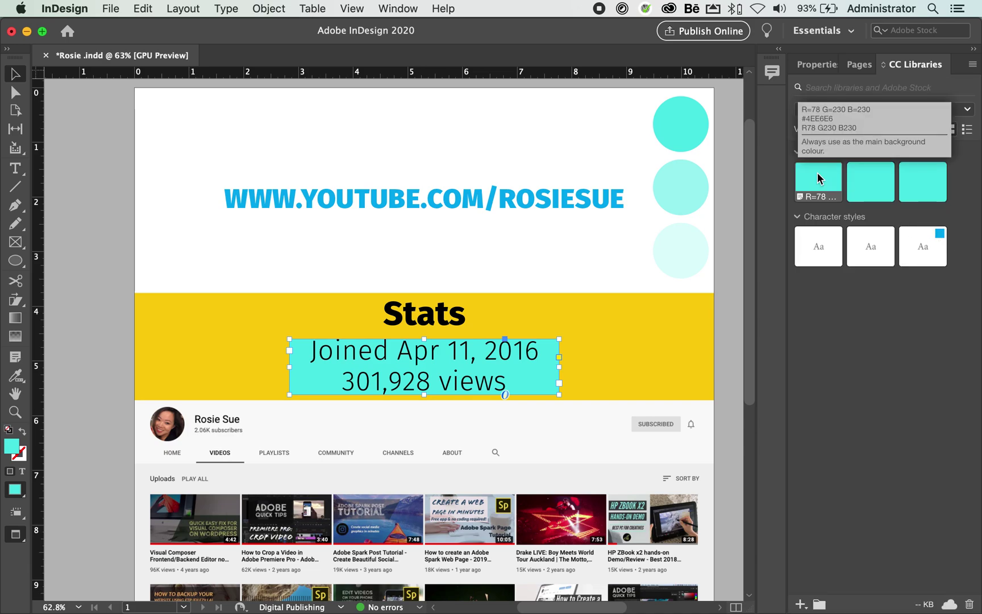
{"action": "left_click", "coordinate": [616, 271]}
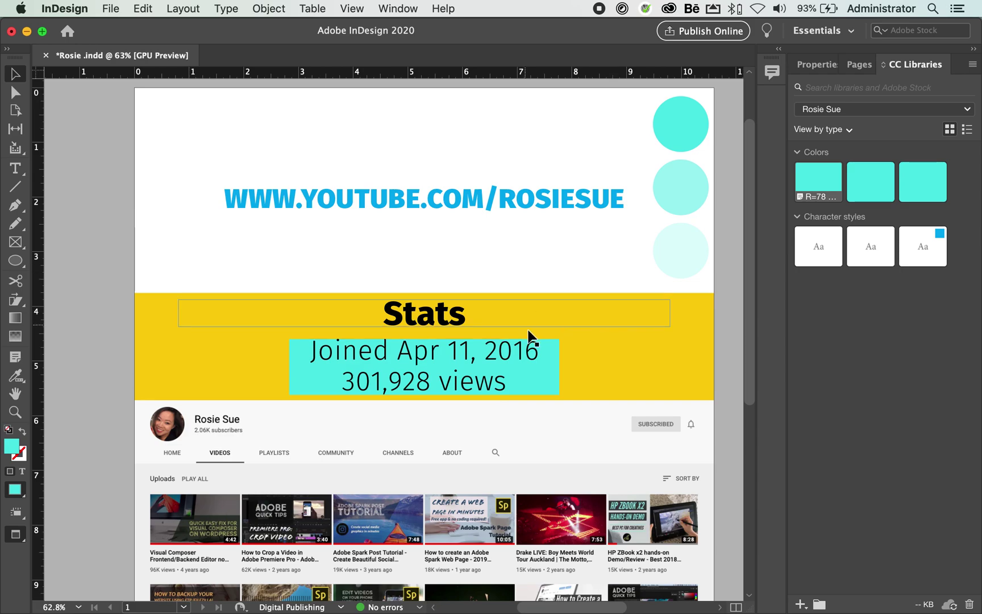
{"action": "left_click", "coordinate": [545, 379]}
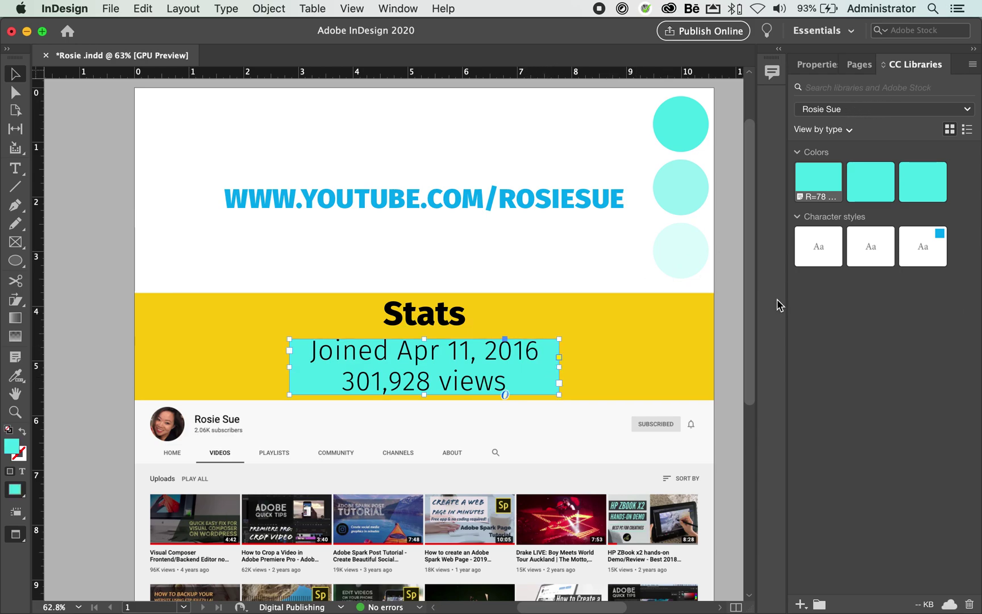
{"action": "left_click", "coordinate": [730, 309]}
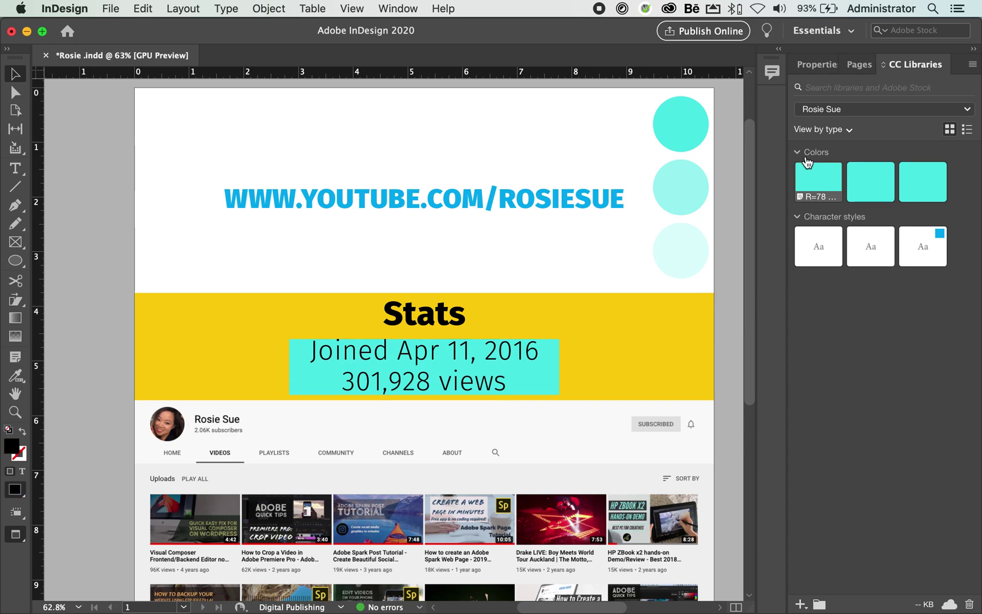
{"action": "scroll", "coordinate": [741, 367], "scroll_direction": "down", "scroll_amount": 5}
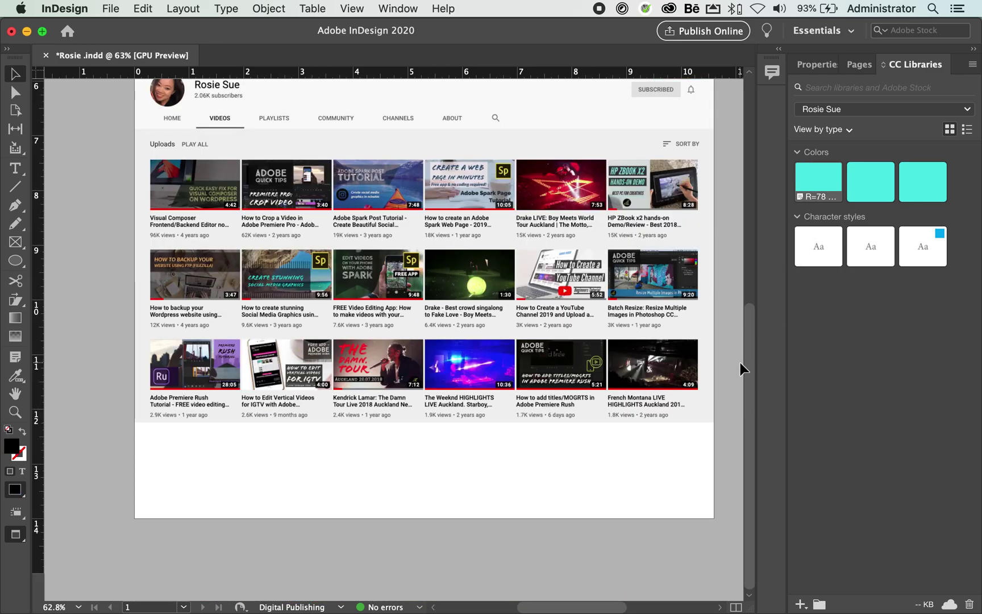
{"action": "scroll", "coordinate": [739, 363], "scroll_direction": "up", "scroll_amount": 1}
{"action": "scroll", "coordinate": [502, 355], "scroll_direction": "up", "scroll_amount": 5}
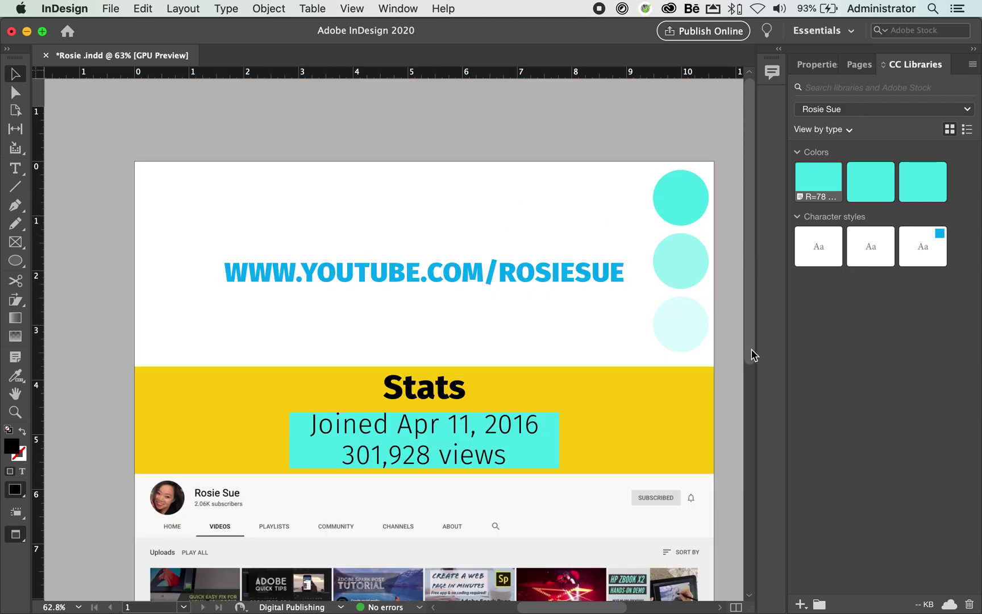
{"action": "left_click", "coordinate": [972, 66]}
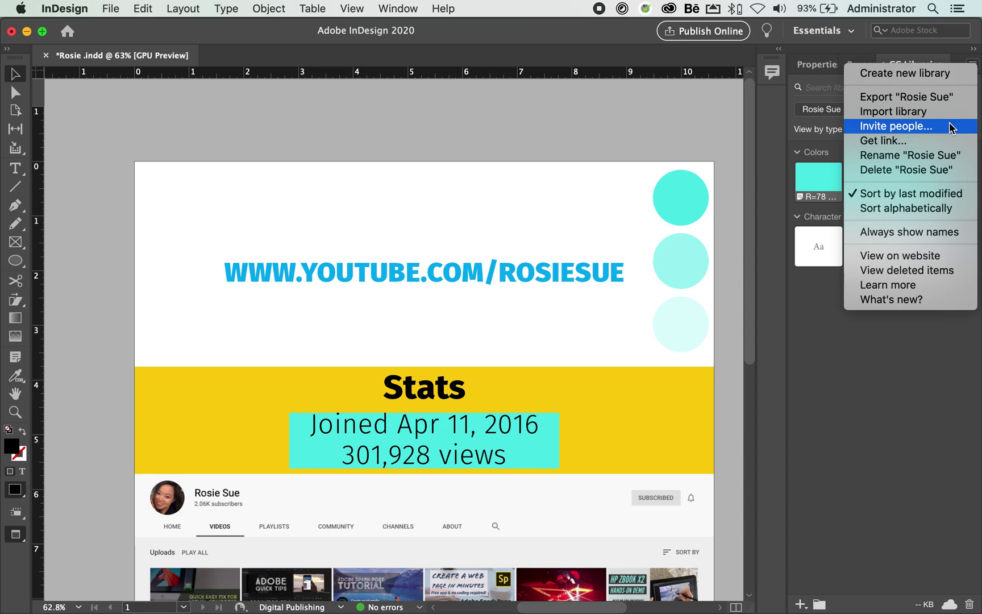
{"action": "left_click", "coordinate": [900, 380]}
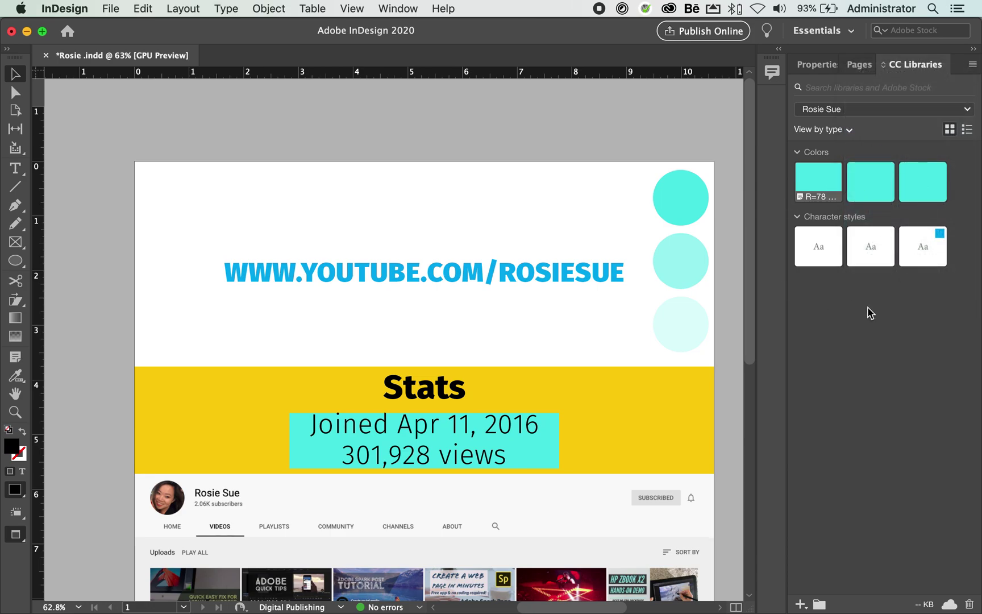
{"action": "mouse_move", "coordinate": [602, 612]}
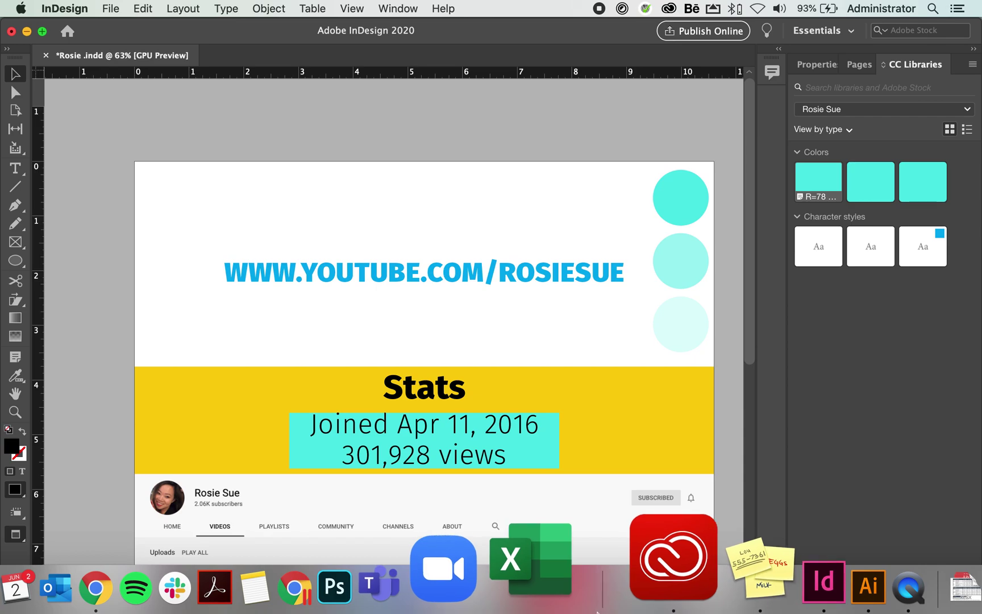
In Creative Cloud desktop, go to the libraries in Your work and choose Follow public libraries
{"action": "left_click", "coordinate": [668, 9]}
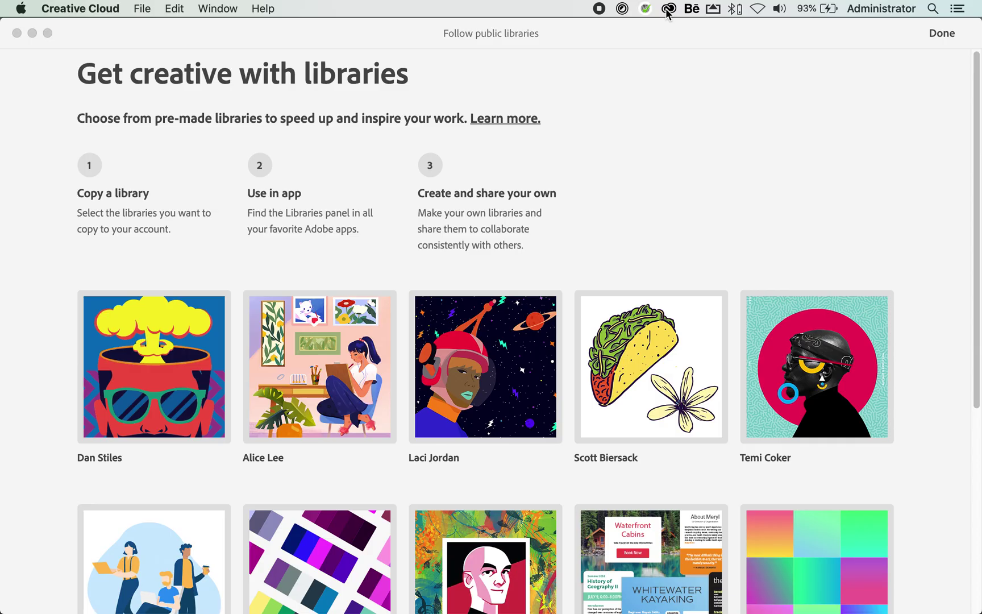
{"action": "left_click", "coordinate": [943, 33]}
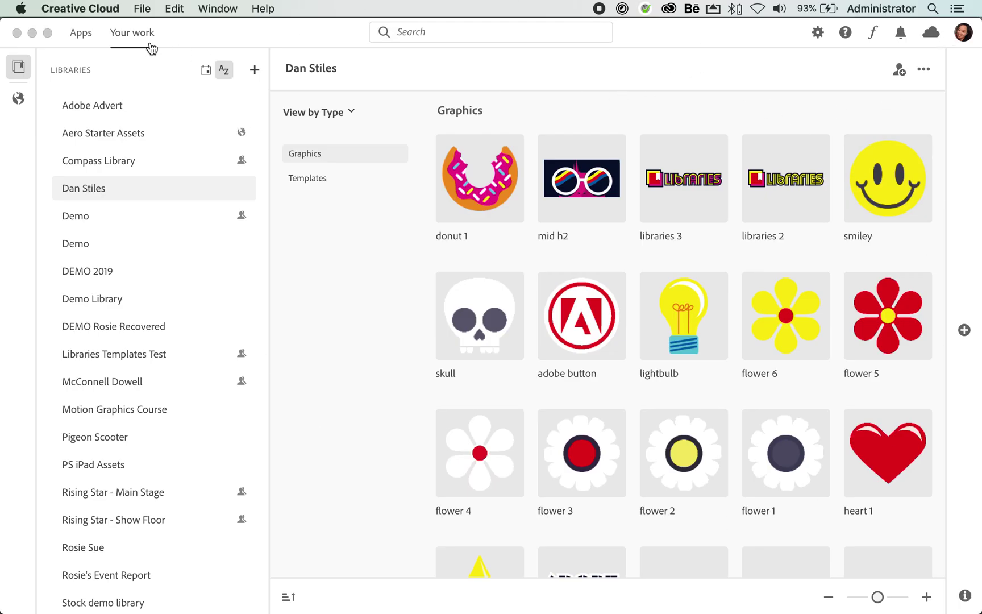
{"action": "left_click", "coordinate": [71, 33]}
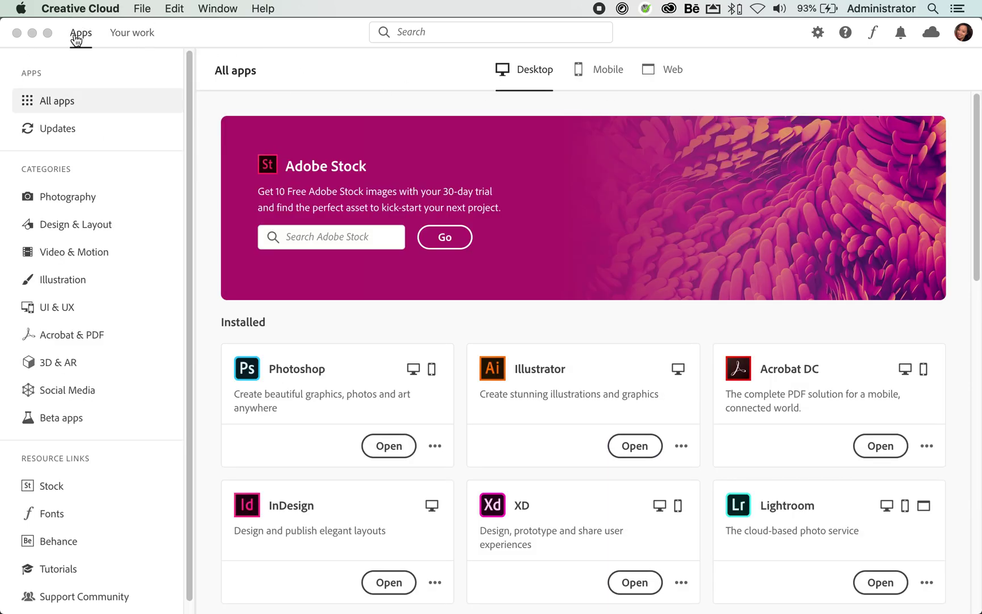
{"action": "left_click", "coordinate": [123, 38]}
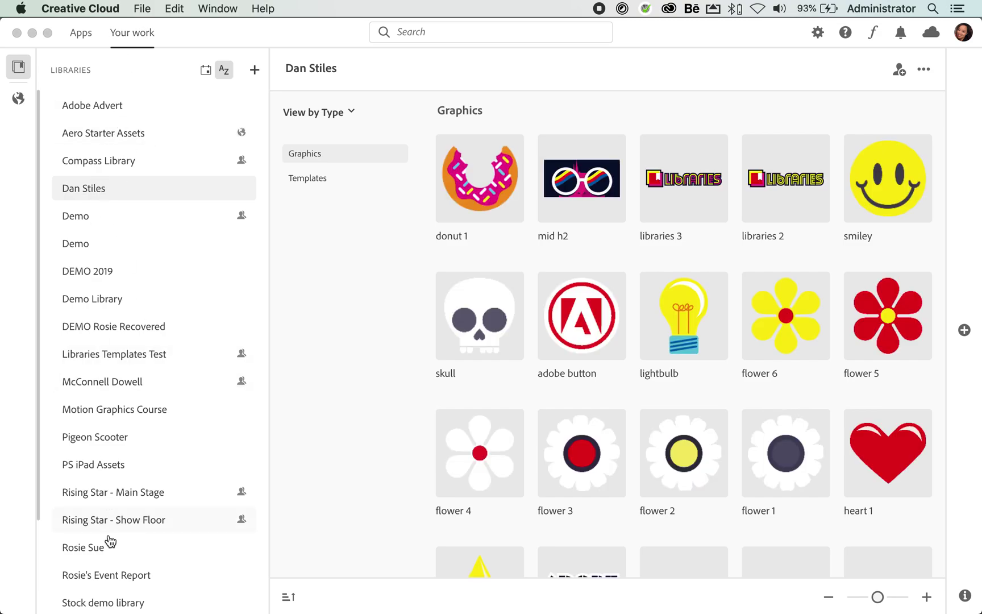
{"action": "scroll", "coordinate": [109, 541], "scroll_direction": "down", "scroll_amount": 4}
{"action": "scroll", "coordinate": [109, 541], "scroll_direction": "up", "scroll_amount": 4}
{"action": "left_click", "coordinate": [253, 75]}
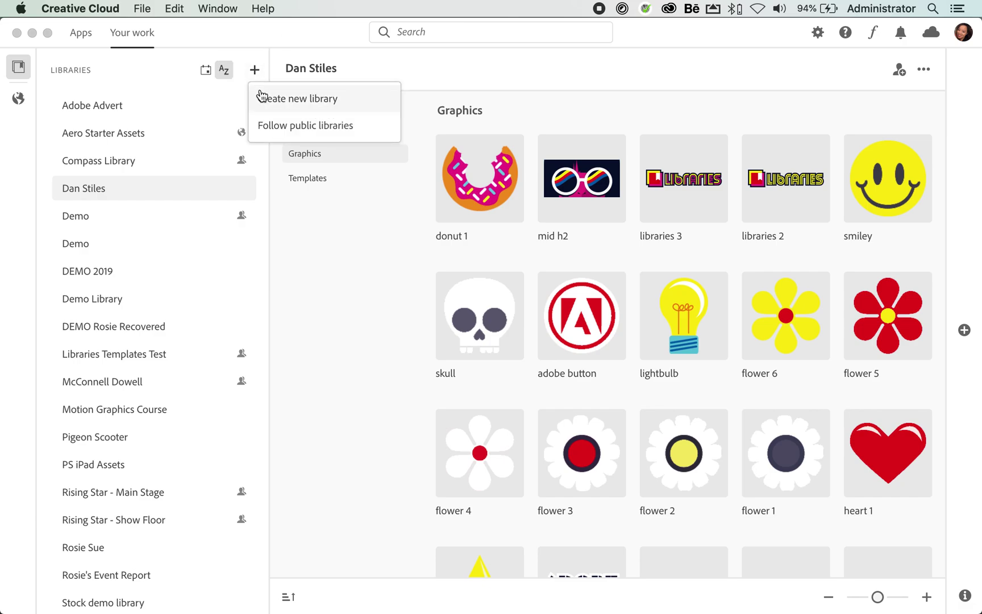
{"action": "left_click", "coordinate": [325, 131]}
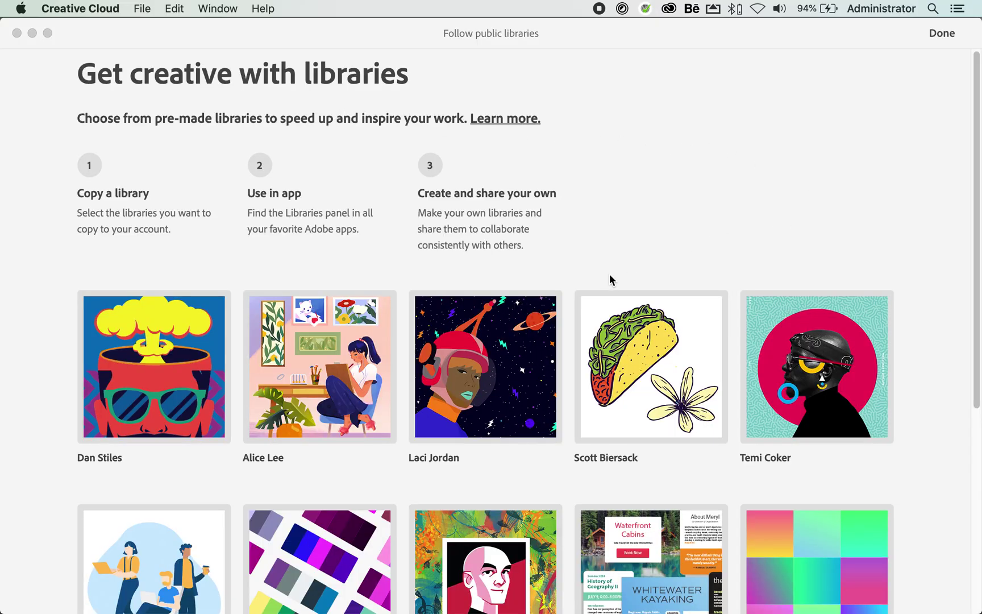
{"action": "scroll", "coordinate": [609, 274], "scroll_direction": "down", "scroll_amount": 6}
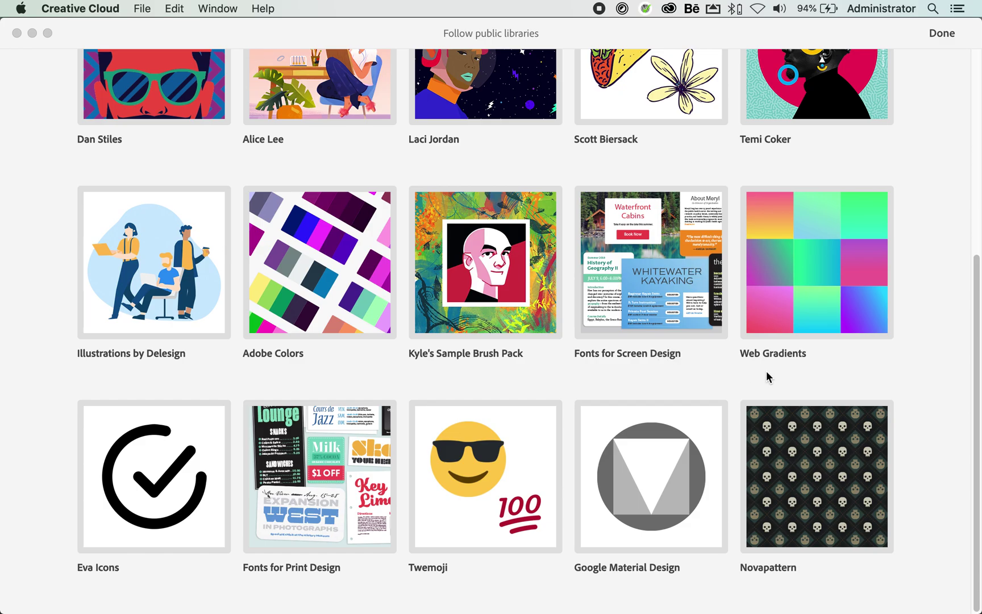
{"action": "scroll", "coordinate": [767, 378], "scroll_direction": "up", "scroll_amount": 6}
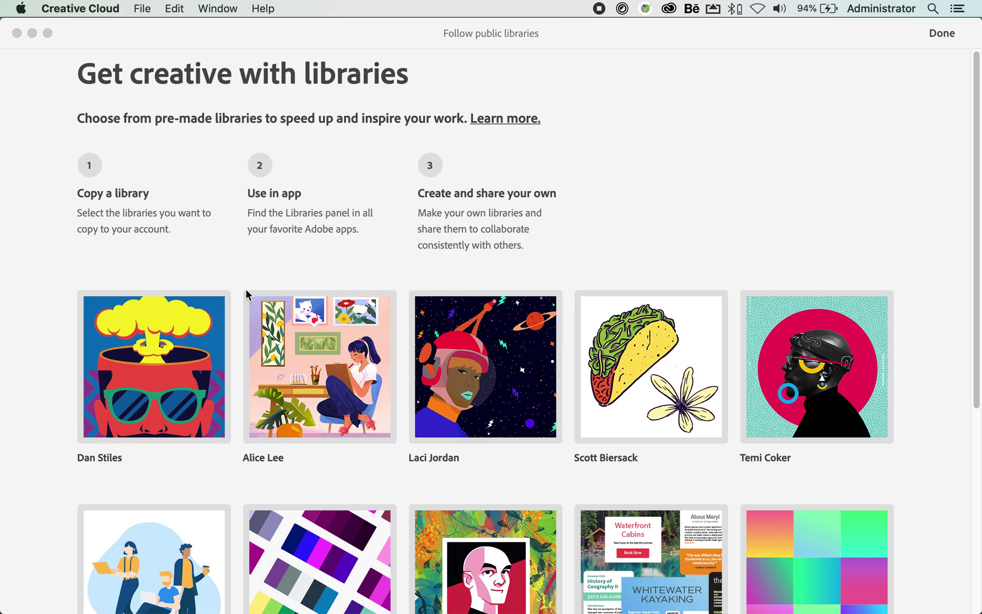
Pick the Dan Stiles public library, then bring Illustrator to the front
{"action": "left_click", "coordinate": [181, 355]}
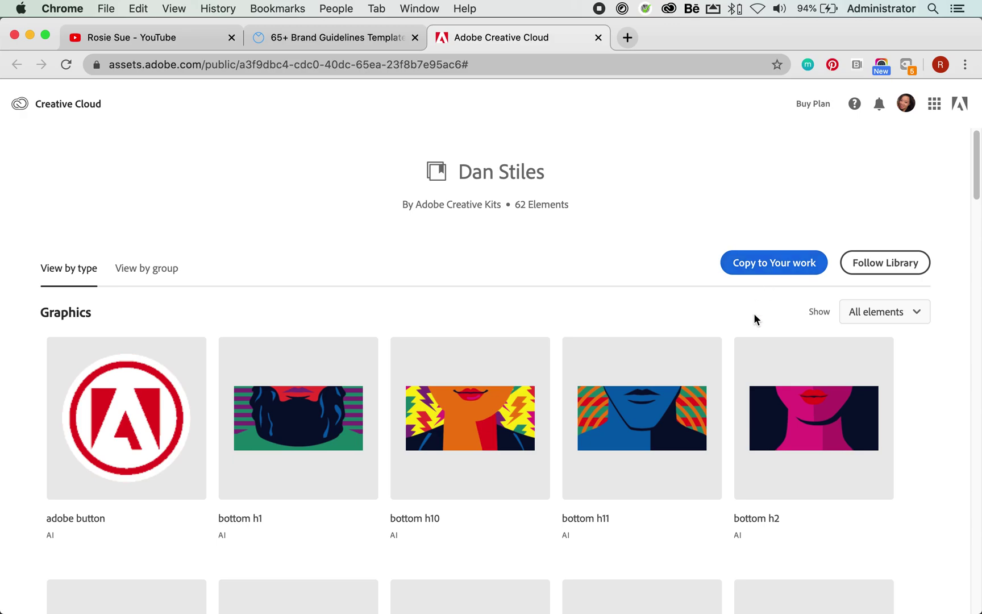
{"action": "mouse_move", "coordinate": [777, 611]}
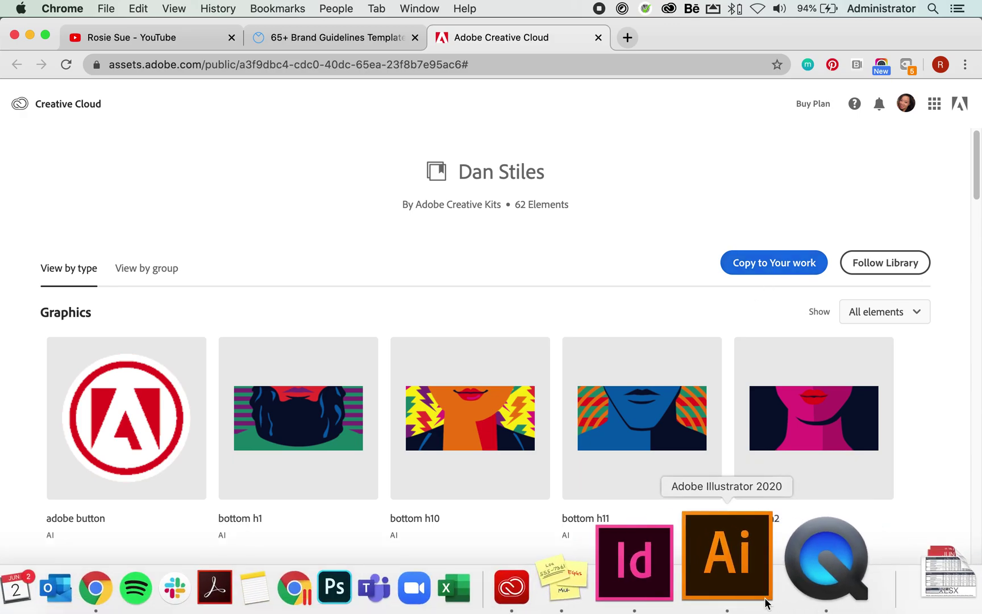
{"action": "left_click", "coordinate": [749, 585]}
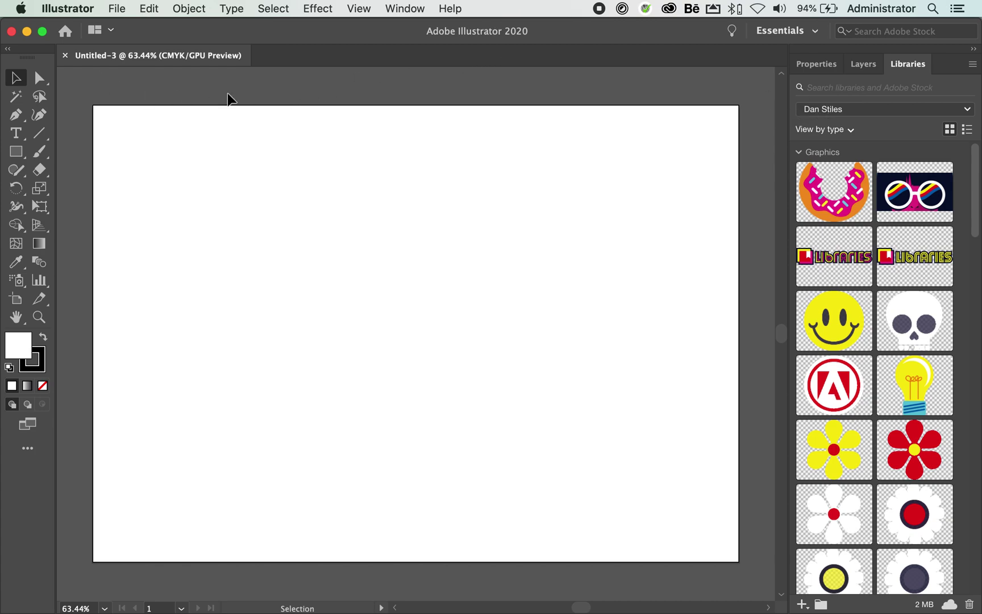
Check the Window menu, then switch the Libraries panel to another library and back to Dan Stiles
{"action": "left_click", "coordinate": [413, 10]}
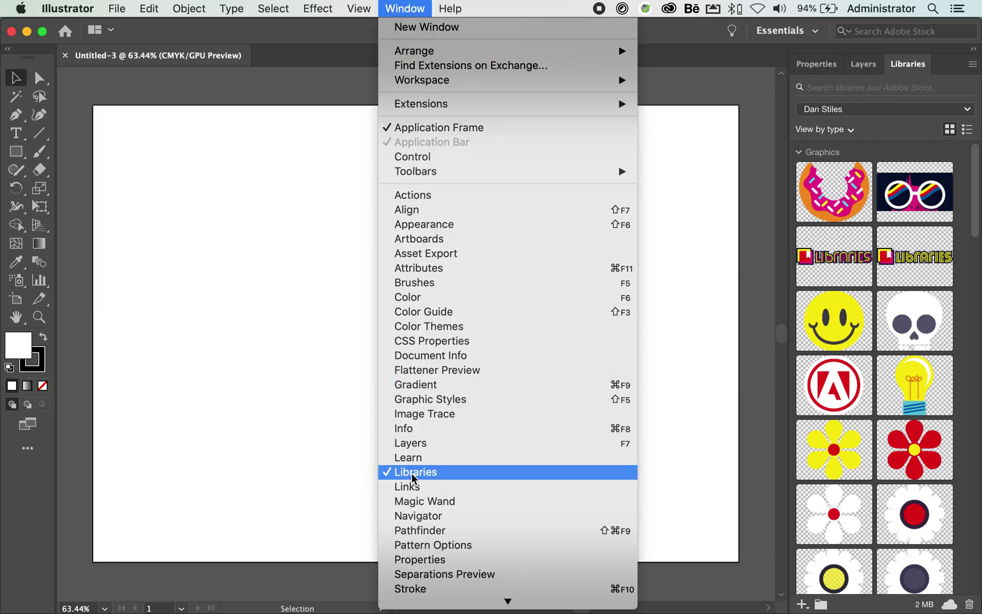
{"action": "key", "text": "Escape"}
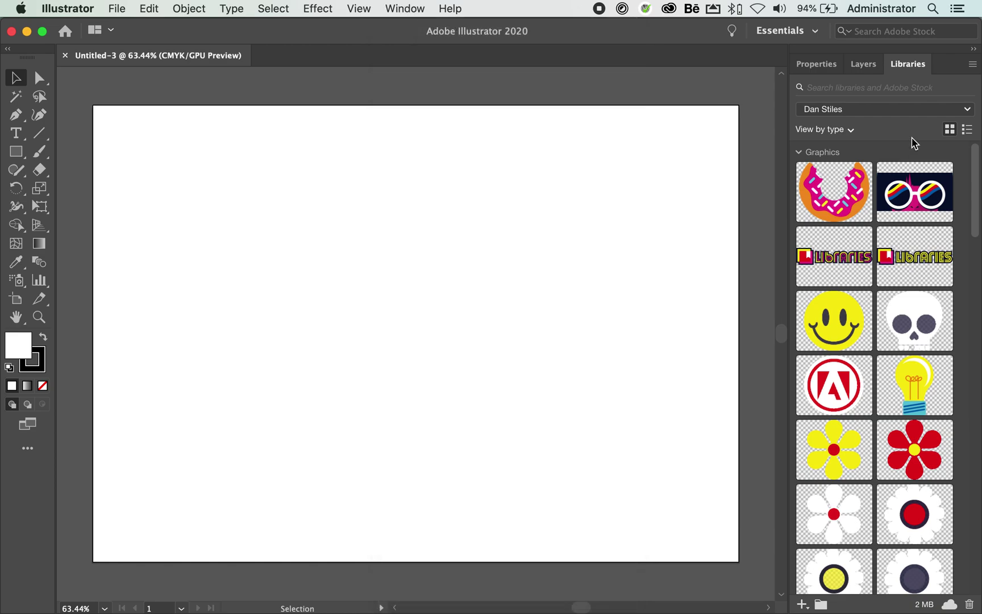
{"action": "left_click", "coordinate": [921, 112]}
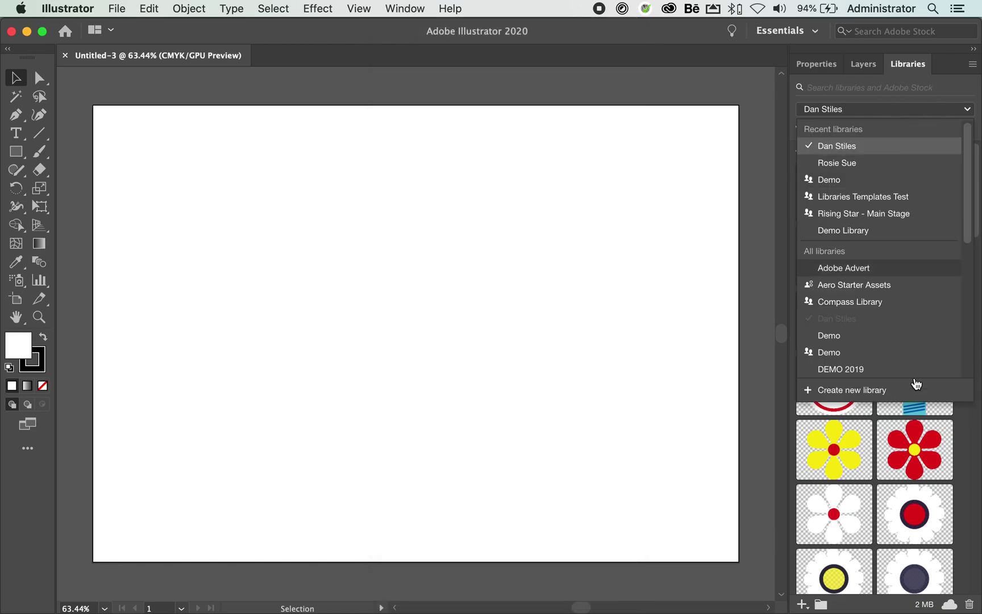
{"action": "left_click", "coordinate": [836, 163]}
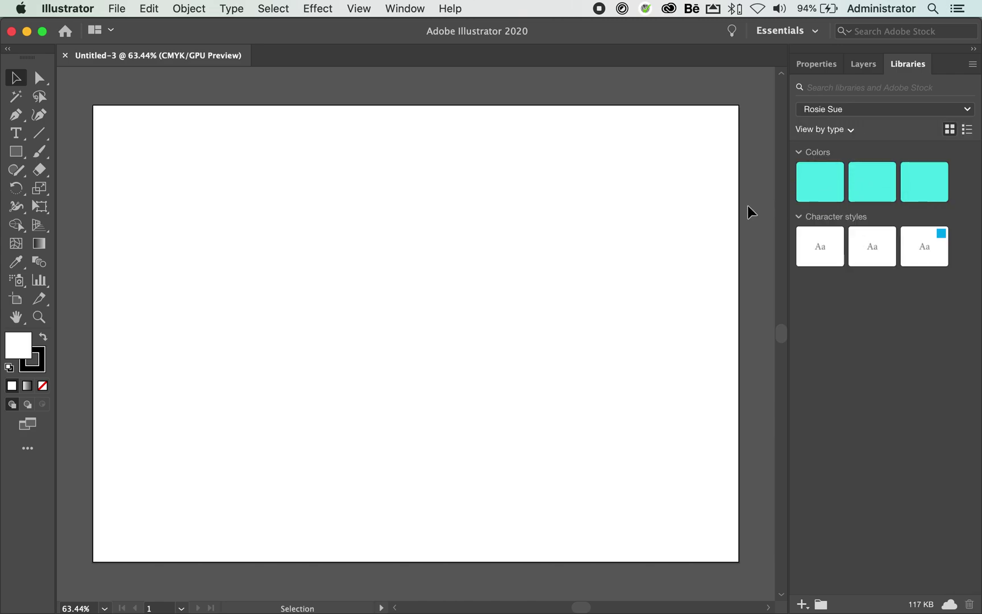
{"action": "left_click", "coordinate": [884, 110]}
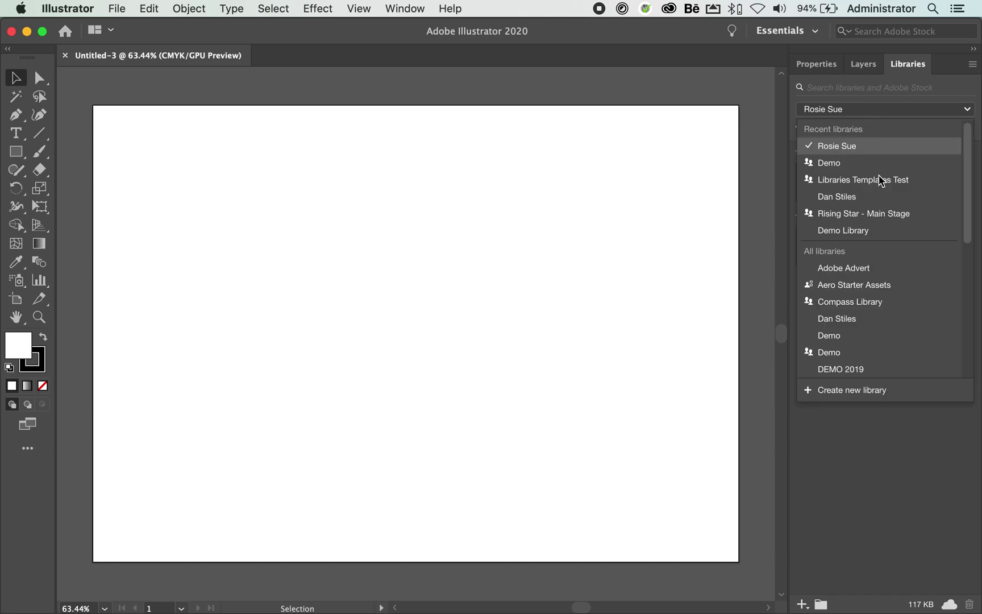
{"action": "left_click", "coordinate": [854, 199]}
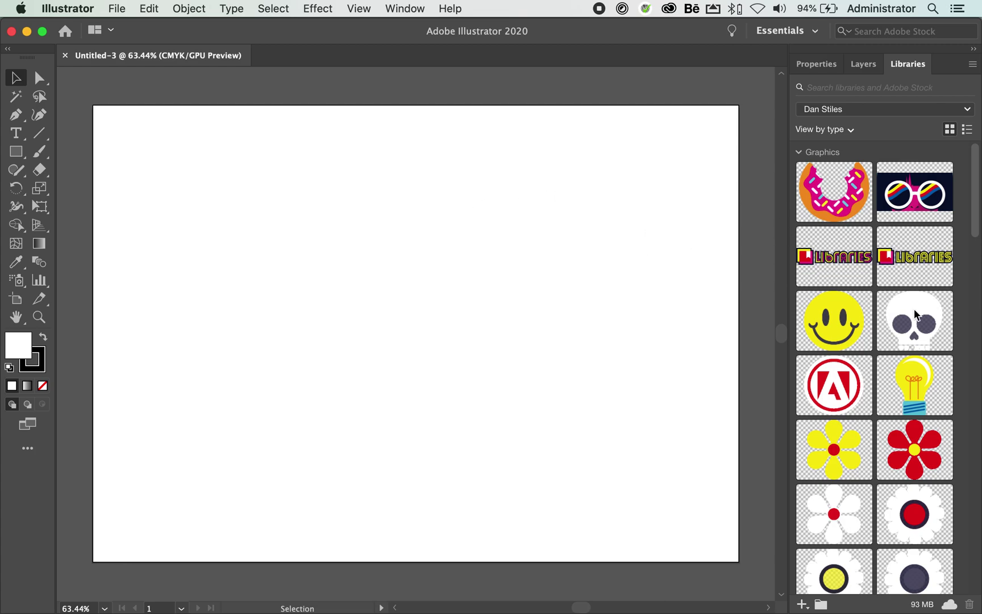
Scroll the Dan Stiles library down to its Templates, including the Ai - MAX Template
{"action": "scroll", "coordinate": [944, 322], "scroll_direction": "down", "scroll_amount": 10}
{"action": "scroll", "coordinate": [946, 327], "scroll_direction": "down", "scroll_amount": 15}
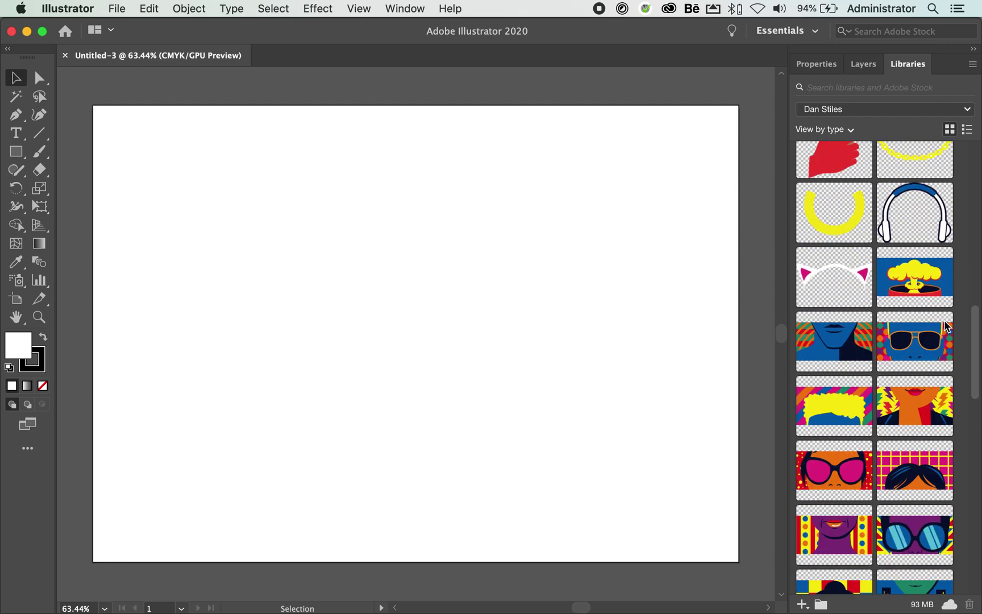
{"action": "scroll", "coordinate": [946, 327], "scroll_direction": "down", "scroll_amount": 3}
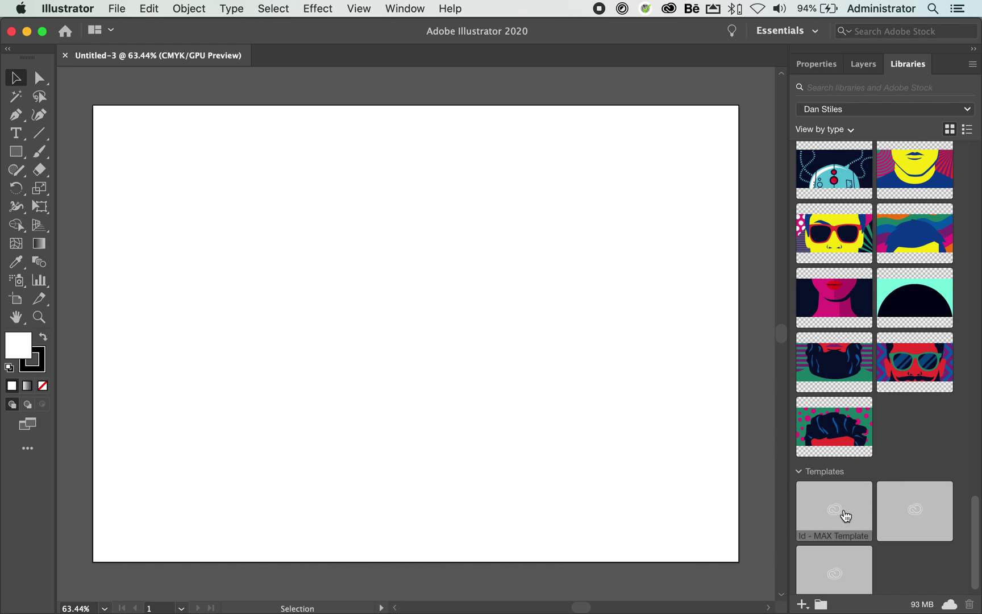
{"action": "mouse_move", "coordinate": [846, 516]}
{"action": "mouse_move", "coordinate": [905, 518]}
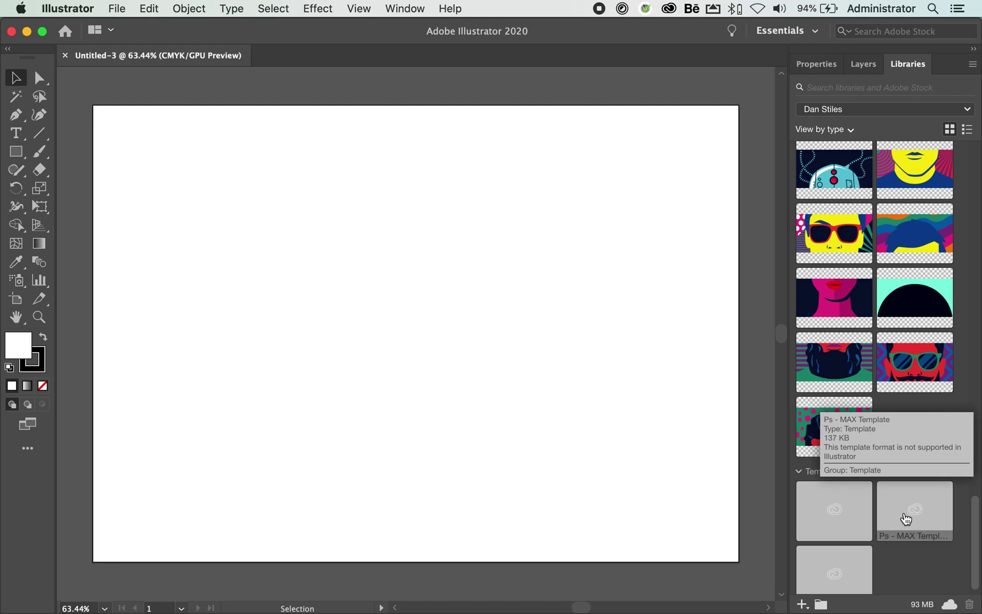
{"action": "mouse_move", "coordinate": [839, 568]}
{"action": "scroll", "coordinate": [839, 569], "scroll_direction": "down", "scroll_amount": 1}
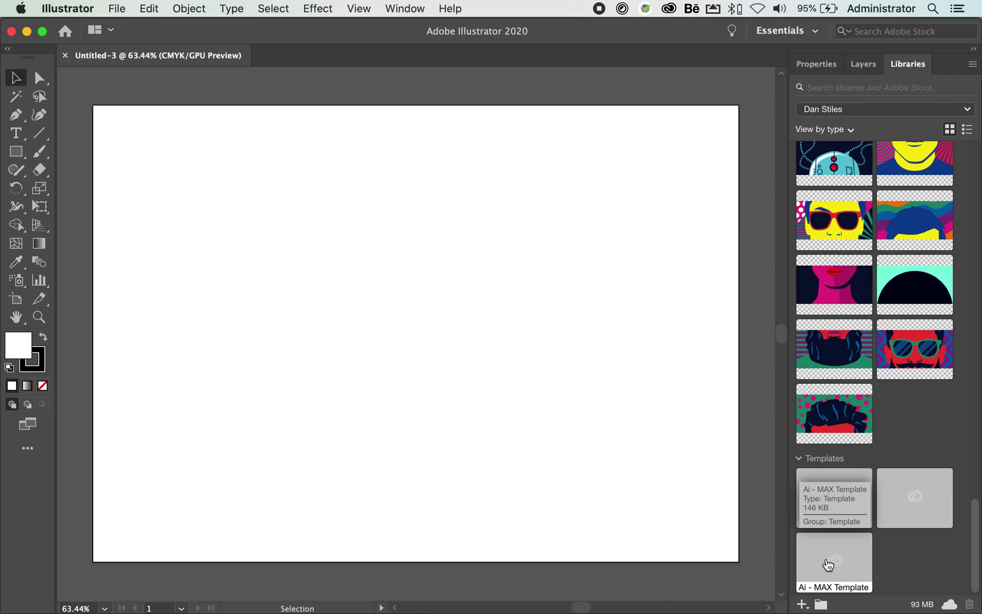
Create a new document from the Ai - MAX Template
{"action": "double_click", "coordinate": [828, 564]}
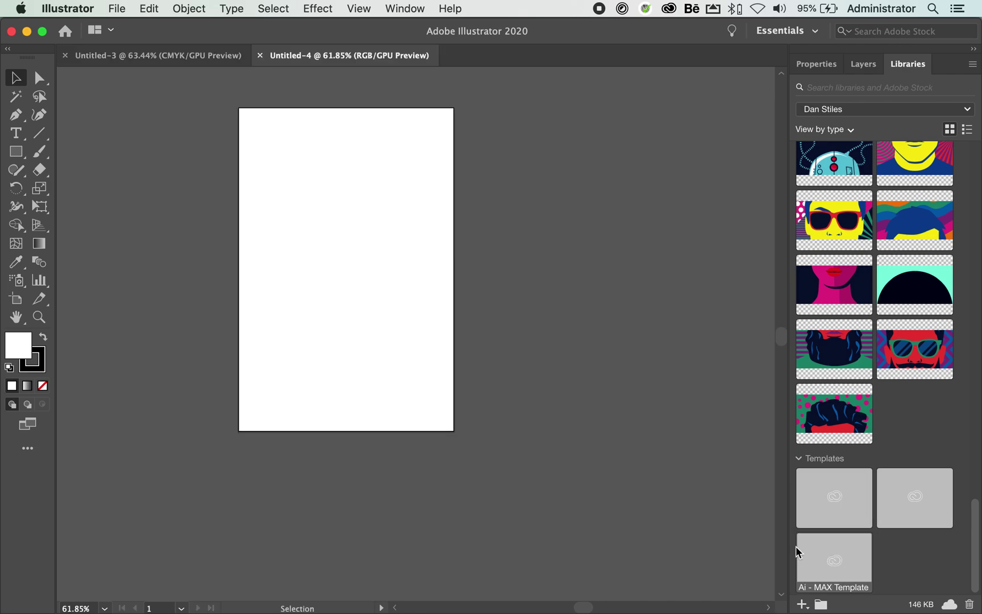
{"action": "scroll", "coordinate": [311, 177], "scroll_direction": "up", "scroll_amount": 3}
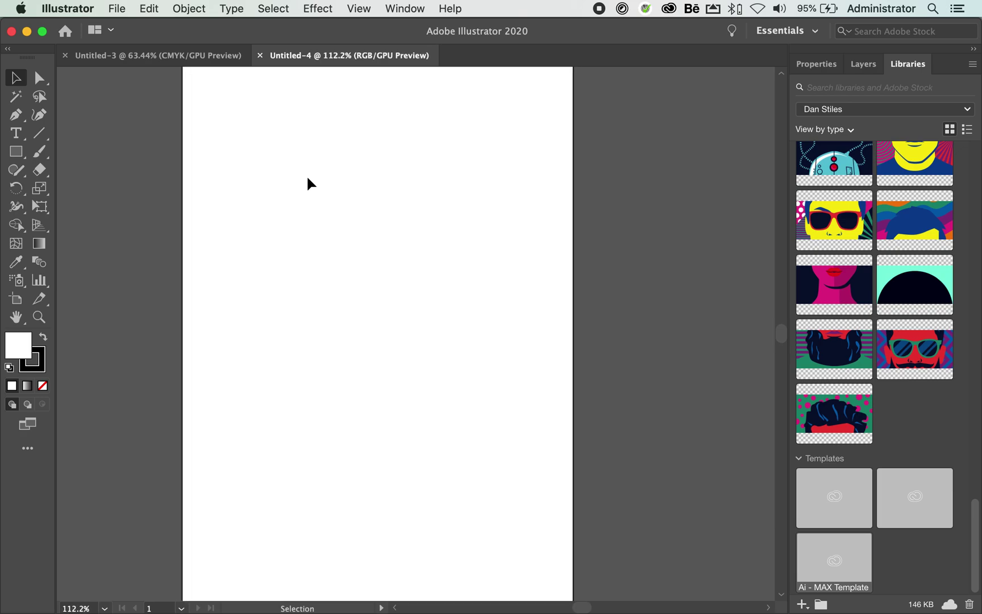
{"action": "scroll", "coordinate": [304, 178], "scroll_direction": "down", "scroll_amount": 1}
{"action": "scroll", "coordinate": [301, 178], "scroll_direction": "down", "scroll_amount": 1}
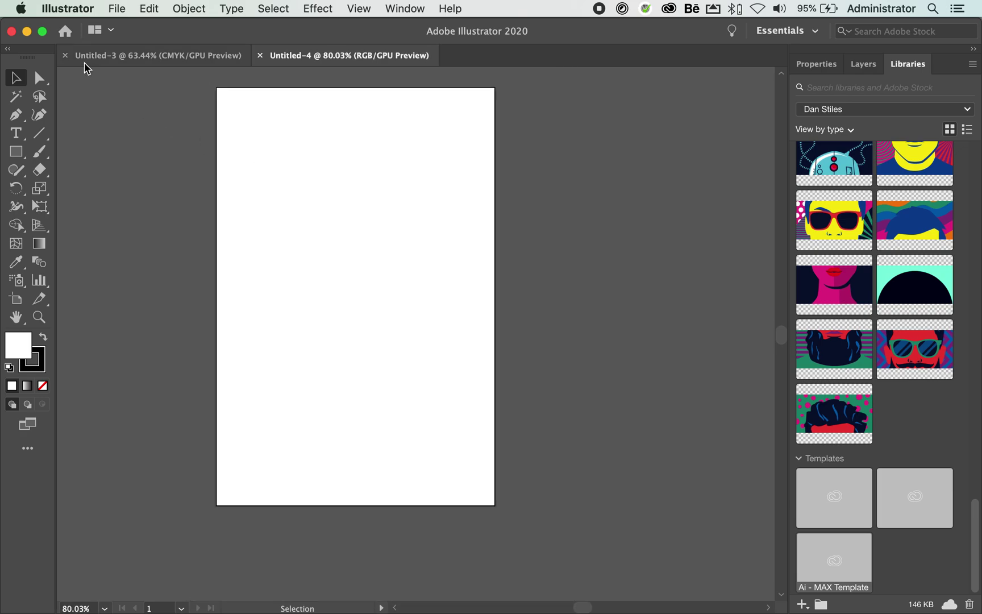
Close the Untitled-3 document, leaving Untitled-4 open
{"action": "left_click", "coordinate": [65, 55]}
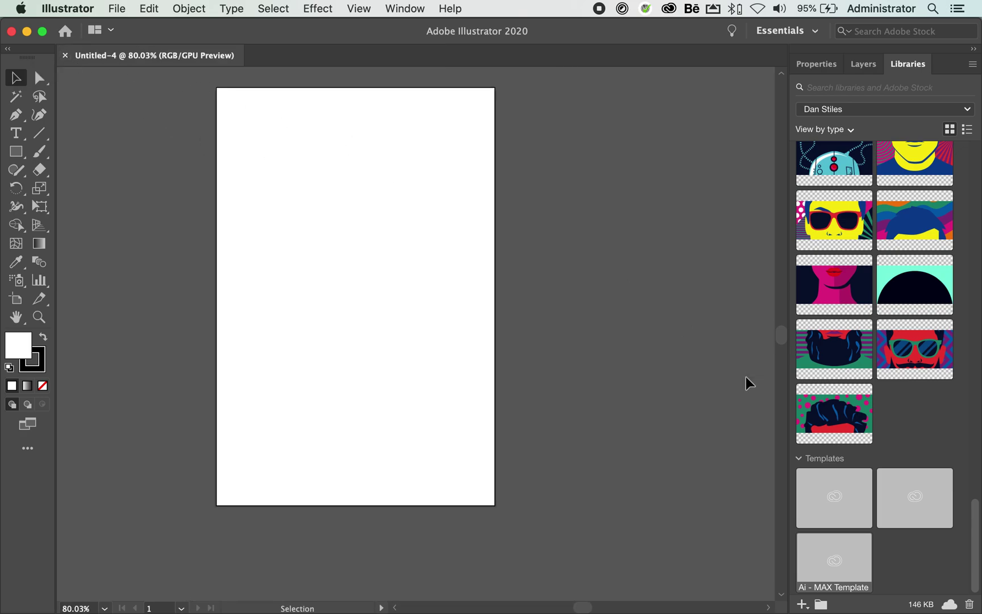
{"action": "scroll", "coordinate": [689, 375], "scroll_direction": "up", "scroll_amount": 3}
{"action": "scroll", "coordinate": [689, 375], "scroll_direction": "left", "scroll_amount": 3}
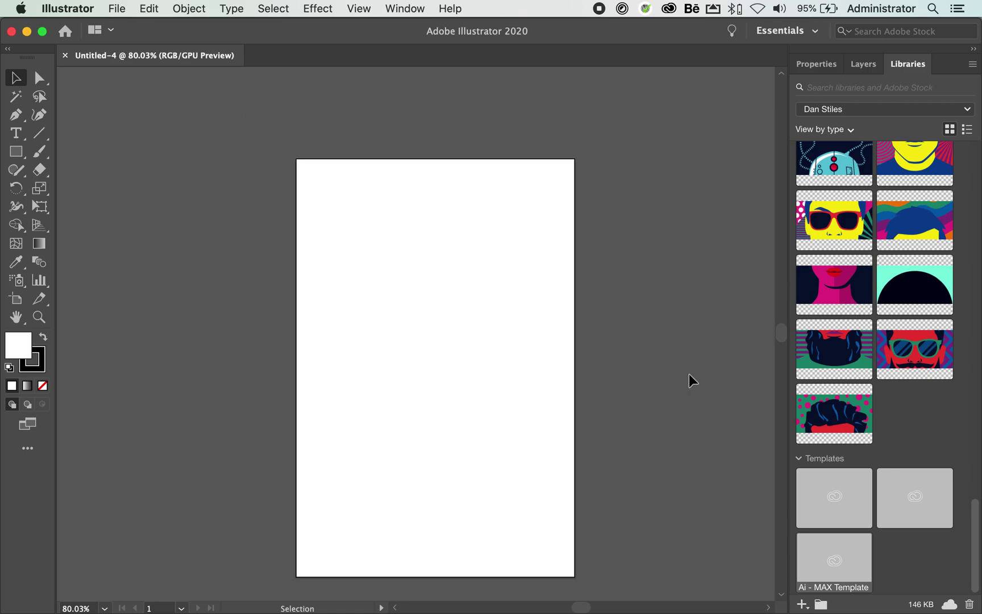
{"action": "scroll", "coordinate": [846, 245], "scroll_direction": "up", "scroll_amount": 10}
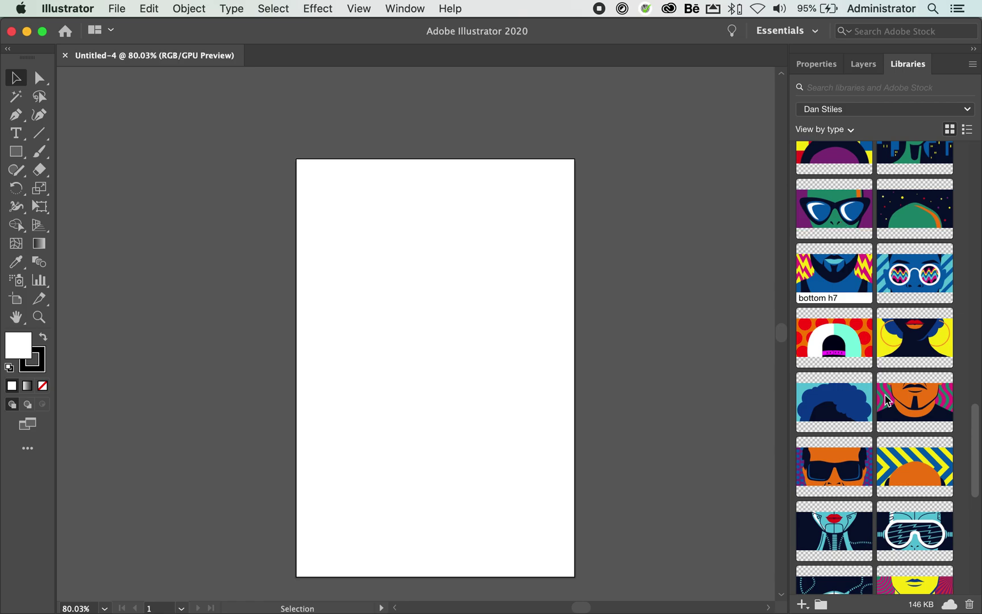
{"action": "scroll", "coordinate": [889, 426], "scroll_direction": "up", "scroll_amount": 3}
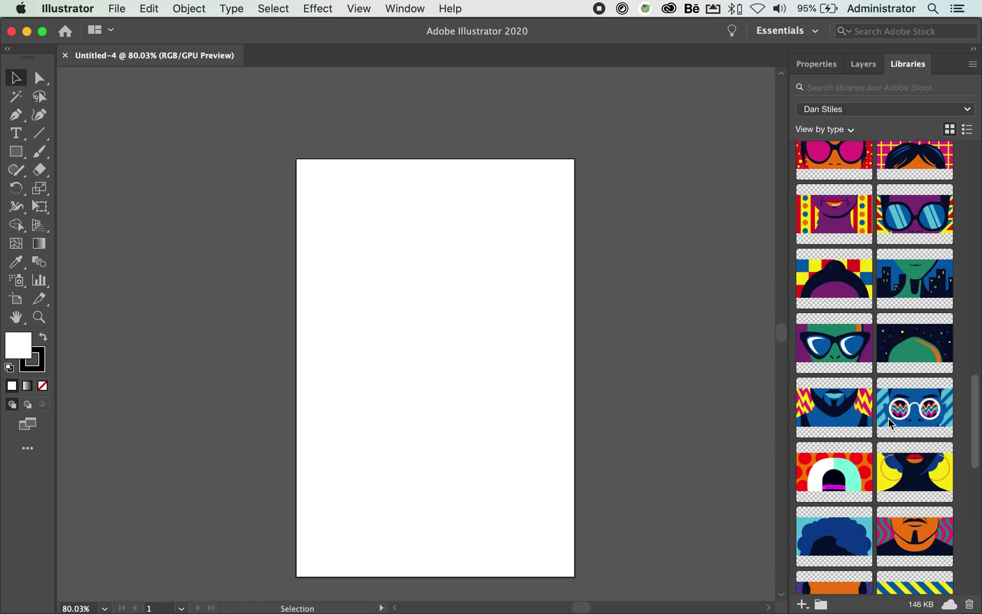
{"action": "scroll", "coordinate": [889, 423], "scroll_direction": "up", "scroll_amount": 5}
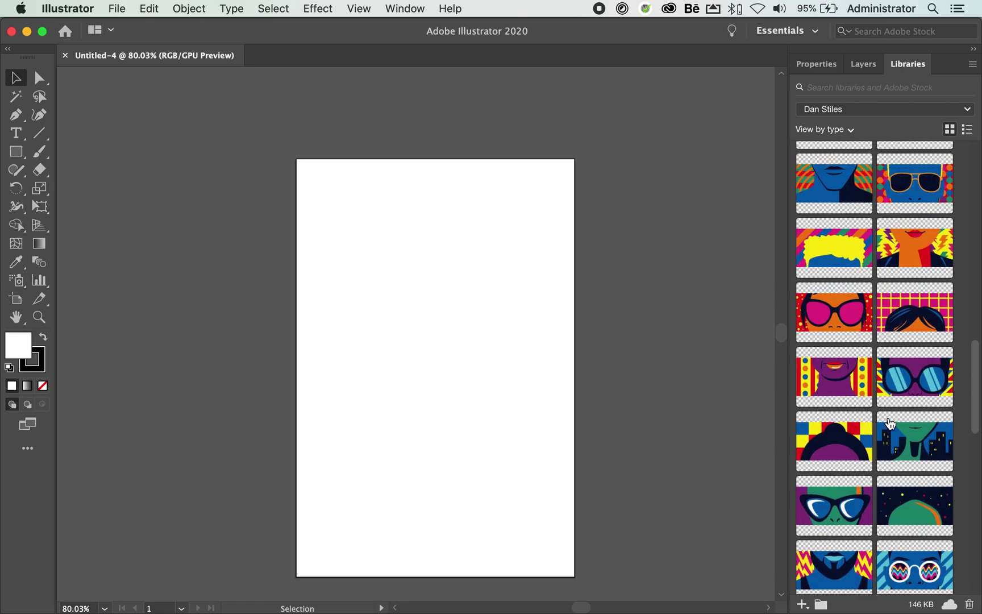
Place the blue afro graphic on the artboard and move it to the top
{"action": "scroll", "coordinate": [890, 424], "scroll_direction": "up", "scroll_amount": 8}
{"action": "scroll", "coordinate": [890, 423], "scroll_direction": "down", "scroll_amount": 6}
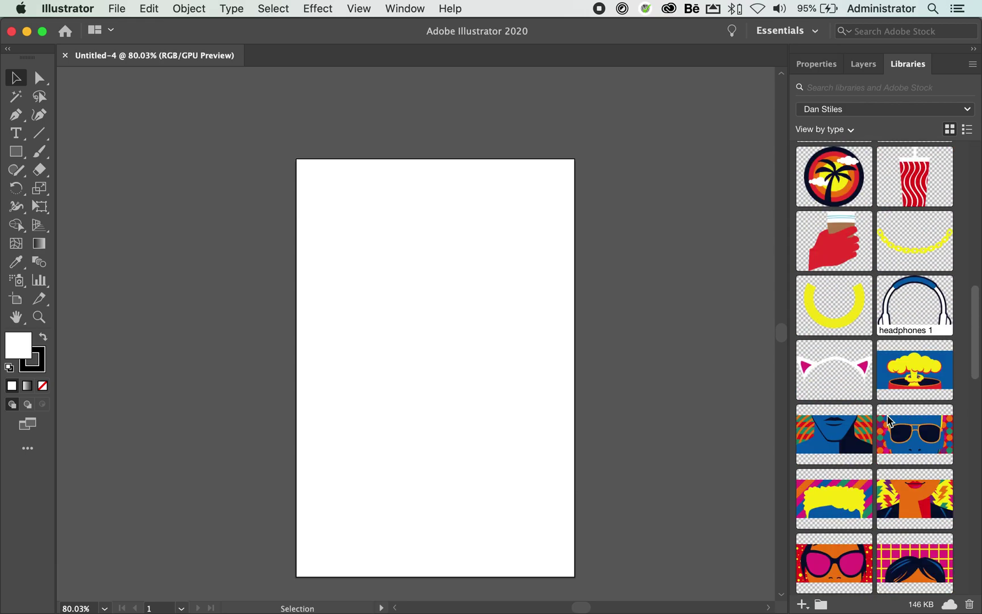
{"action": "scroll", "coordinate": [889, 421], "scroll_direction": "down", "scroll_amount": 3}
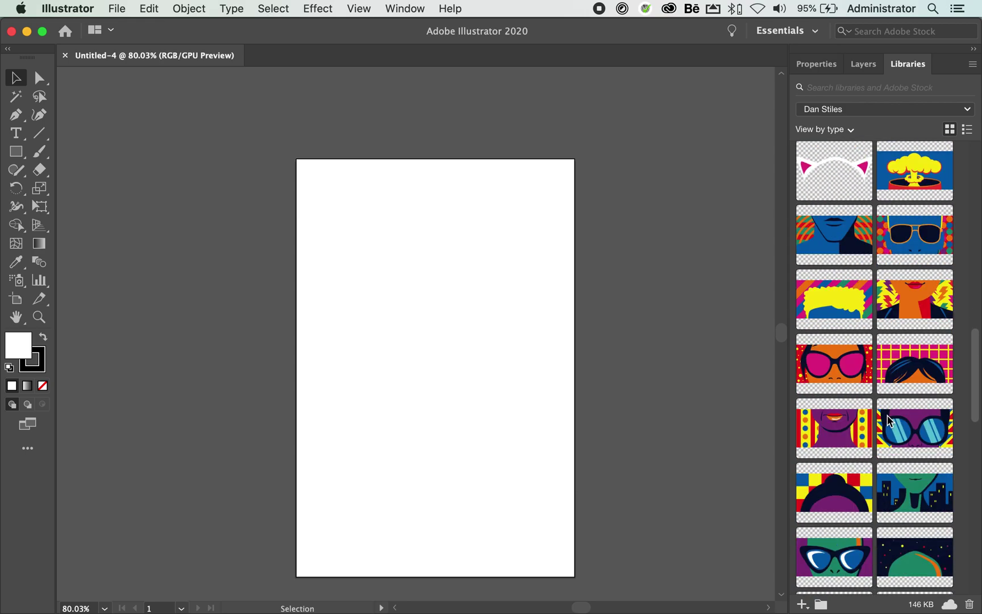
{"action": "scroll", "coordinate": [889, 421], "scroll_direction": "down", "scroll_amount": 2}
{"action": "scroll", "coordinate": [889, 422], "scroll_direction": "up", "scroll_amount": 4}
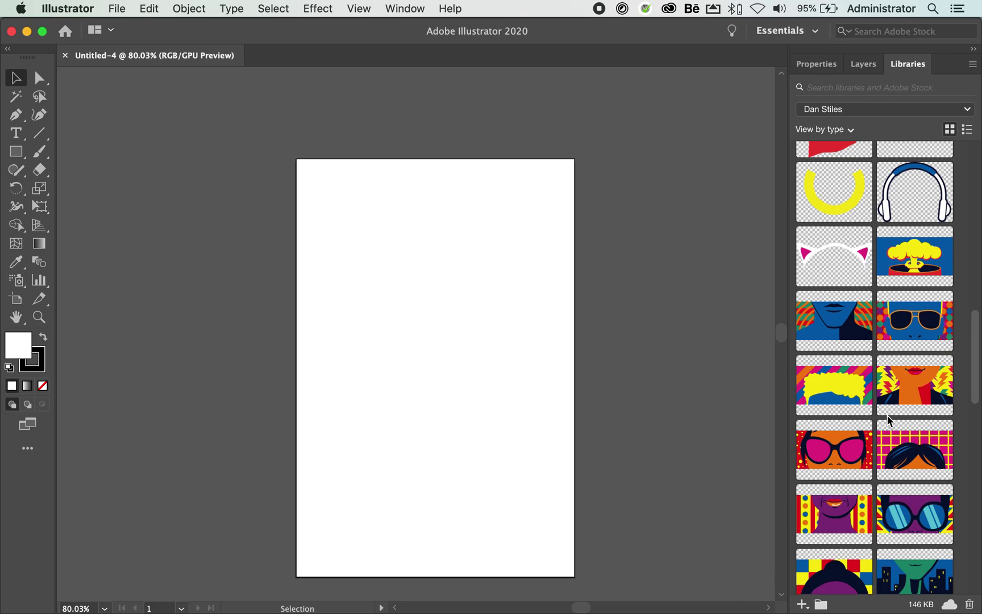
{"action": "scroll", "coordinate": [910, 421], "scroll_direction": "down", "scroll_amount": 1}
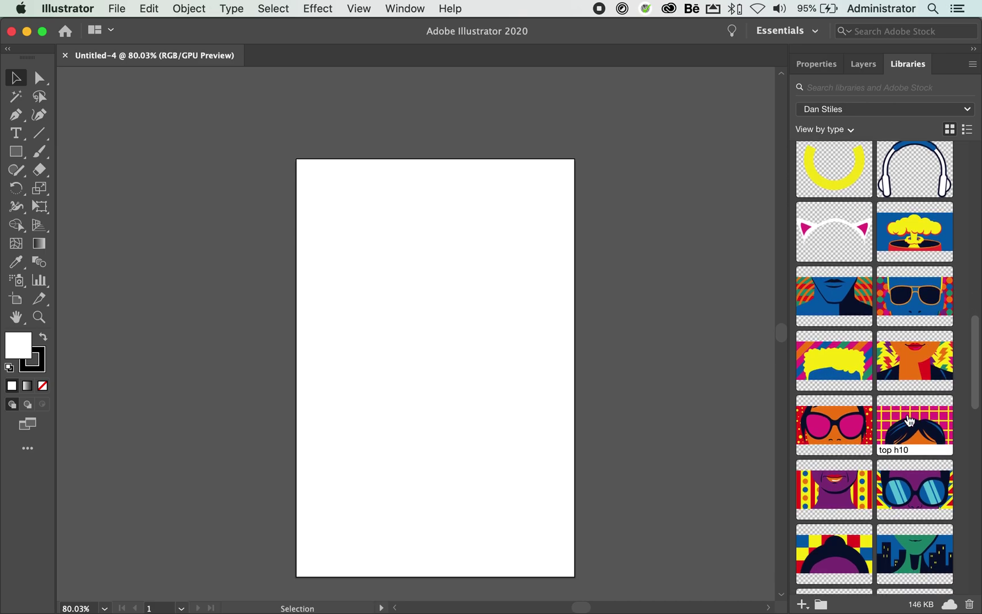
{"action": "scroll", "coordinate": [909, 435], "scroll_direction": "down", "scroll_amount": 3}
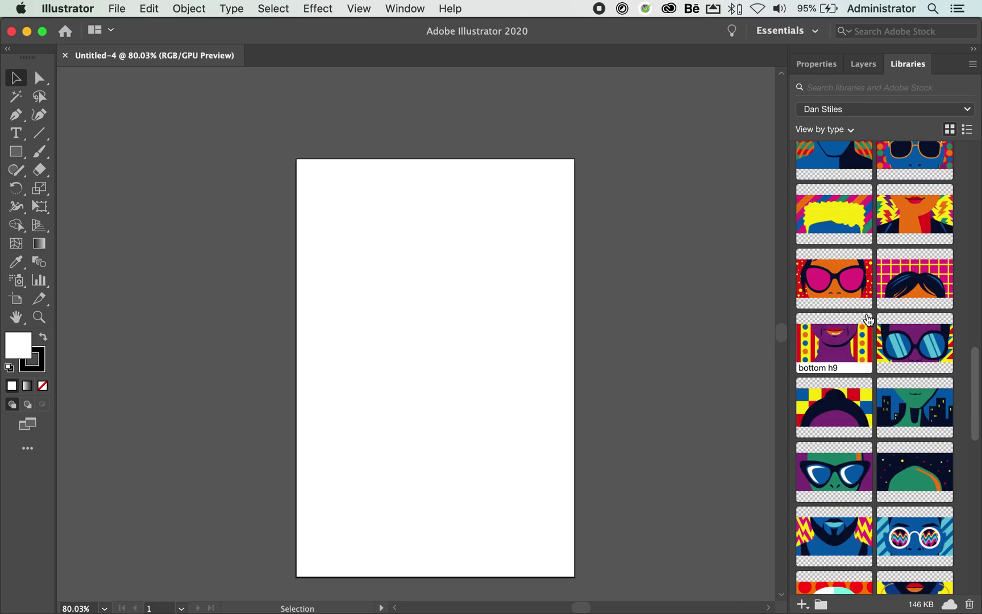
{"action": "scroll", "coordinate": [869, 423], "scroll_direction": "down", "scroll_amount": 3}
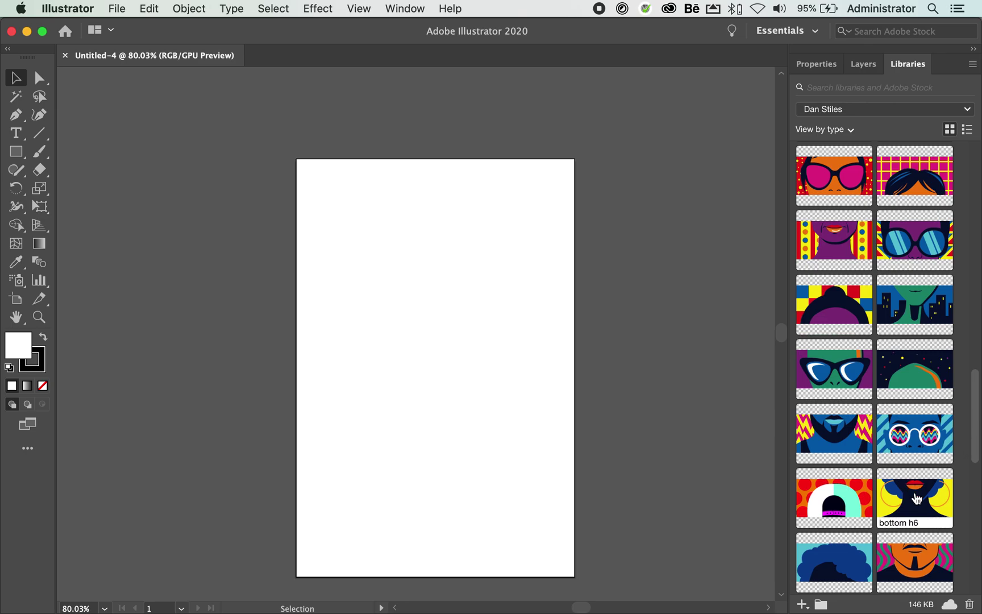
{"action": "scroll", "coordinate": [898, 512], "scroll_direction": "down", "scroll_amount": 3}
{"action": "left_click_drag", "start_coordinate": [860, 390], "coordinate": [353, 285]}
{"action": "left_click", "coordinate": [348, 279]}
{"action": "left_click_drag", "start_coordinate": [454, 312], "coordinate": [399, 187]}
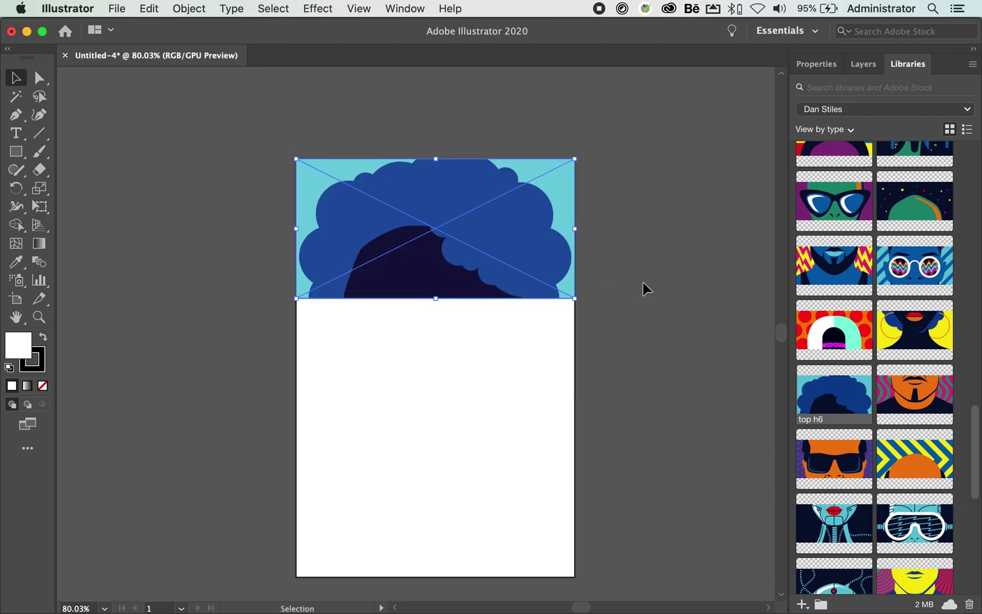
Undo a too-small bottom h4, then place the bottom h6 lips graphic at the page bottom
{"action": "scroll", "coordinate": [847, 524], "scroll_direction": "down", "scroll_amount": 3}
{"action": "left_click_drag", "start_coordinate": [835, 456], "coordinate": [404, 445]}
{"action": "left_click", "coordinate": [403, 443]}
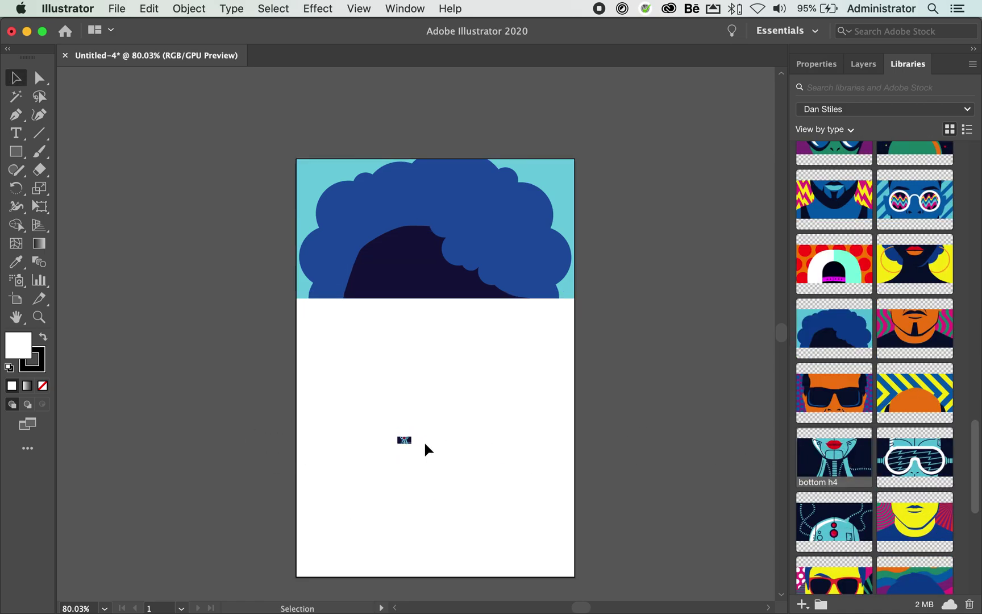
{"action": "key", "text": "super+z"}
{"action": "scroll", "coordinate": [896, 352], "scroll_direction": "down", "scroll_amount": 1}
{"action": "scroll", "coordinate": [896, 352], "scroll_direction": "down", "scroll_amount": 1}
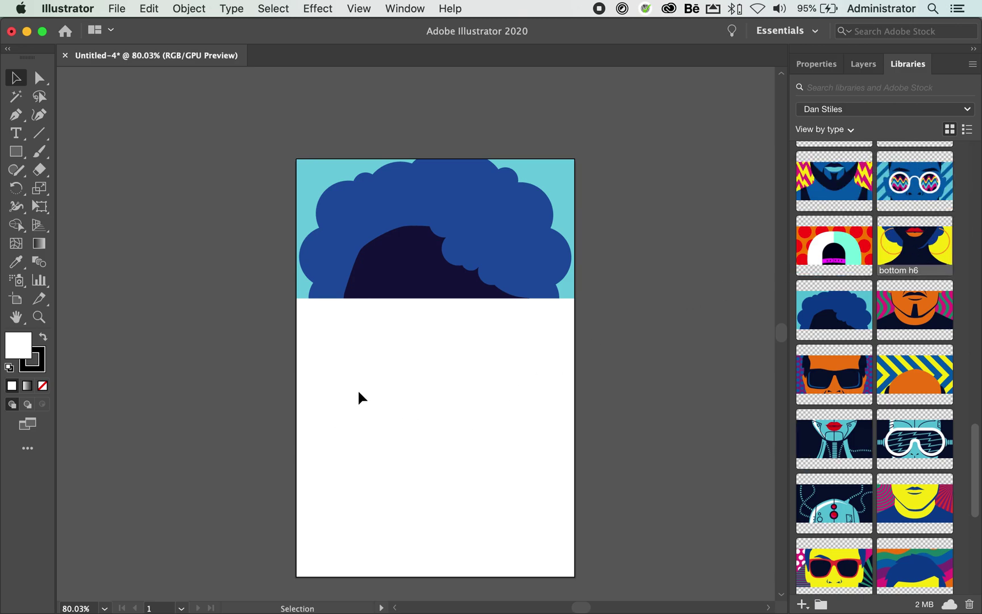
{"action": "left_click_drag", "start_coordinate": [917, 261], "coordinate": [409, 402]}
{"action": "left_click", "coordinate": [410, 397]}
{"action": "left_click_drag", "start_coordinate": [484, 444], "coordinate": [381, 486]}
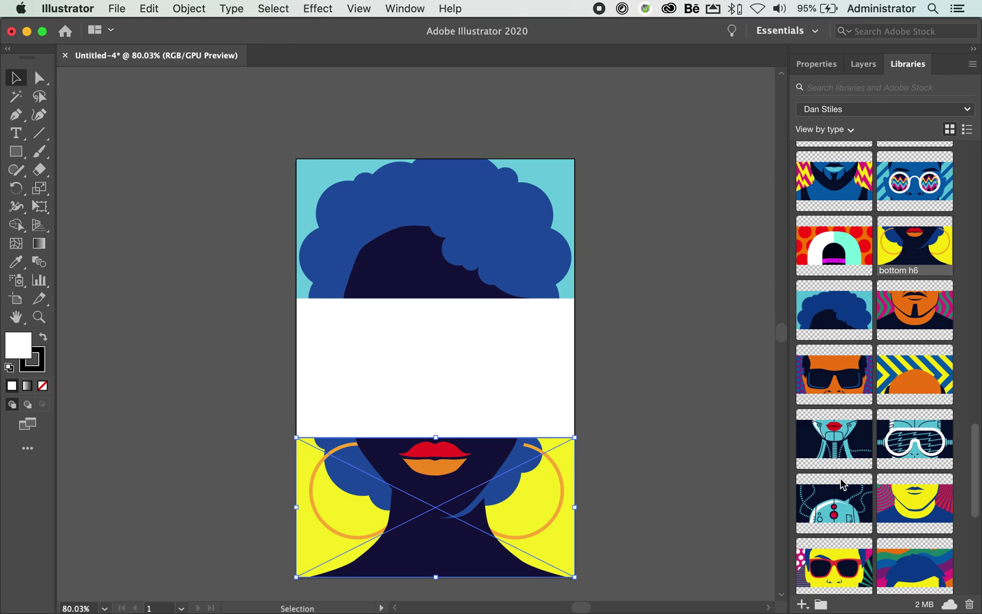
Place the mid h10 pink-sunglasses graphic into the white middle band, then deselect it
{"action": "scroll", "coordinate": [895, 457], "scroll_direction": "down", "scroll_amount": 5}
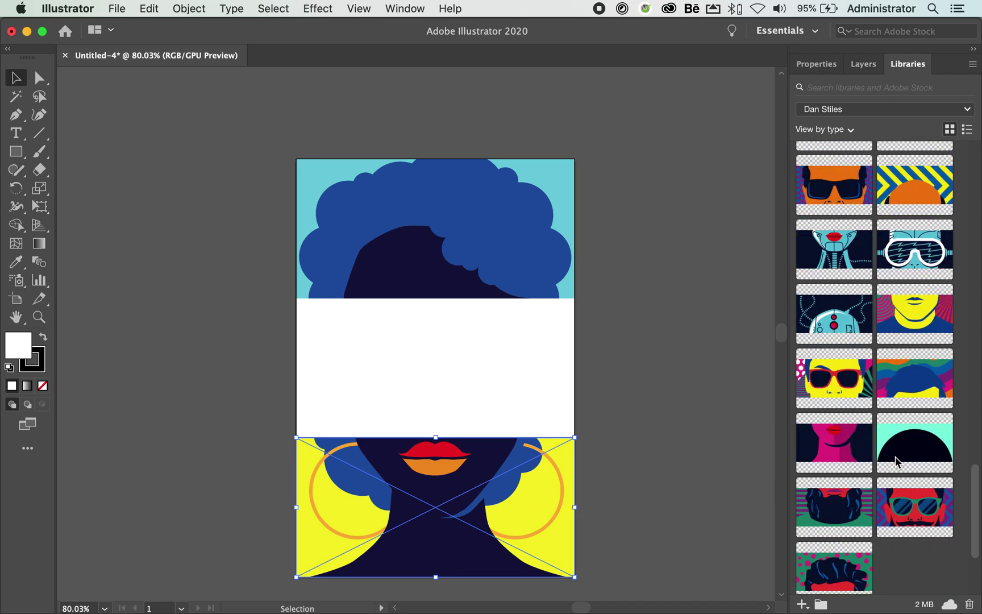
{"action": "scroll", "coordinate": [895, 457], "scroll_direction": "down", "scroll_amount": 3}
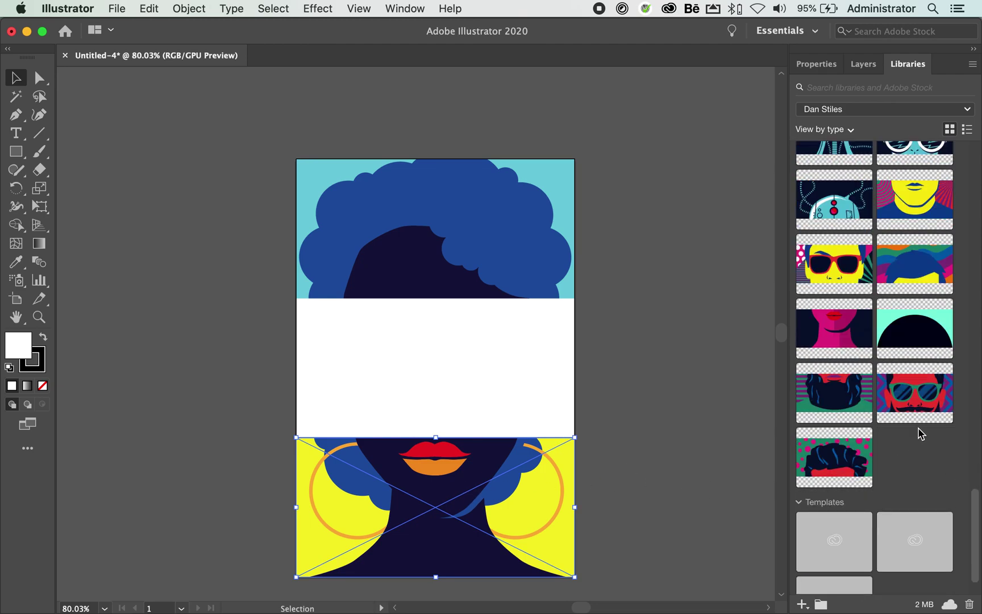
{"action": "scroll", "coordinate": [931, 442], "scroll_direction": "up", "scroll_amount": 8}
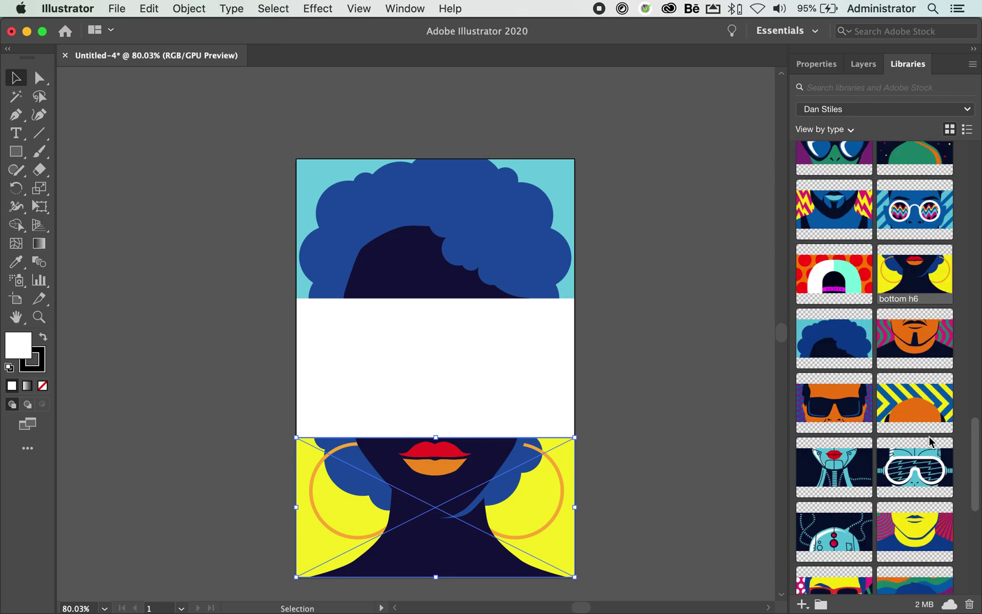
{"action": "scroll", "coordinate": [931, 442], "scroll_direction": "up", "scroll_amount": 2}
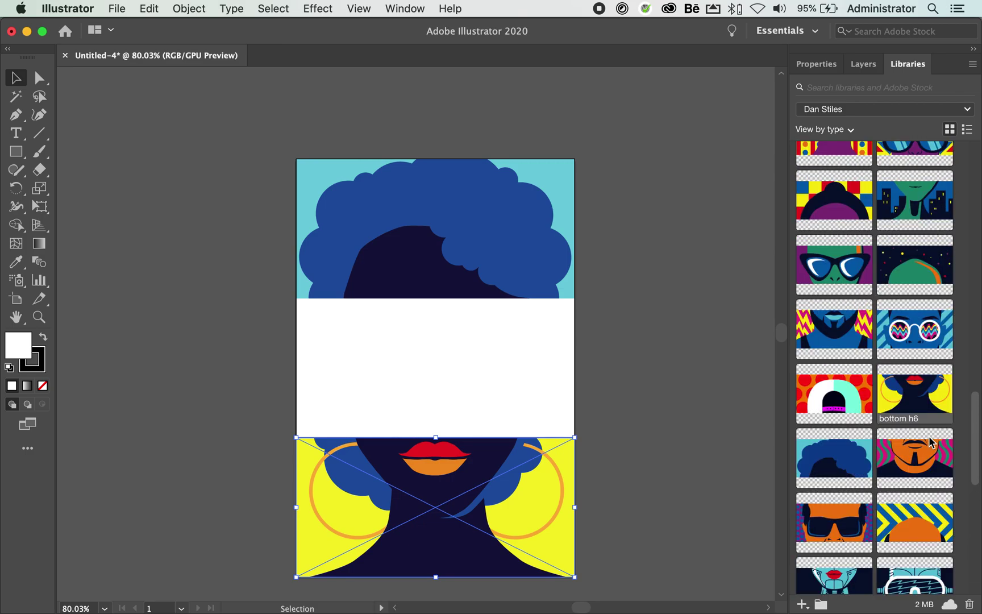
{"action": "scroll", "coordinate": [931, 442], "scroll_direction": "up", "scroll_amount": 2}
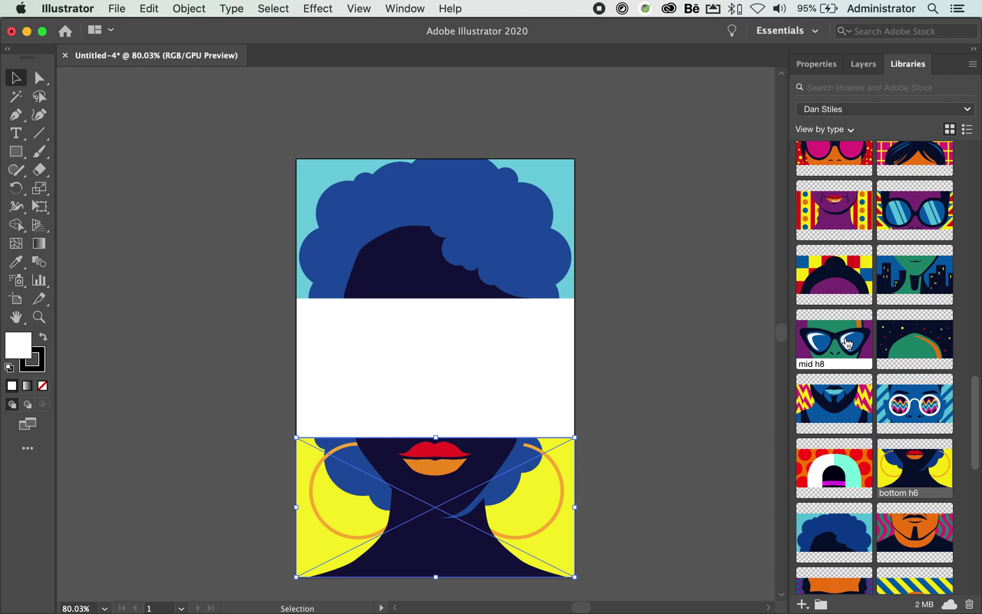
{"action": "scroll", "coordinate": [848, 346], "scroll_direction": "up", "scroll_amount": 1}
{"action": "left_click_drag", "start_coordinate": [852, 196], "coordinate": [406, 369]}
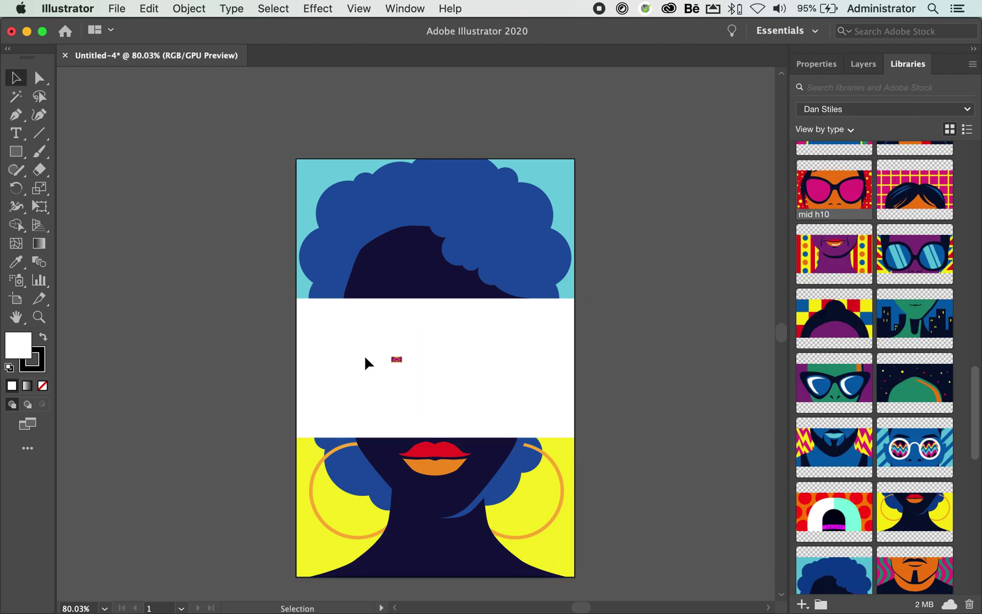
{"action": "key", "text": "Escape"}
{"action": "left_click_drag", "start_coordinate": [841, 197], "coordinate": [291, 300]}
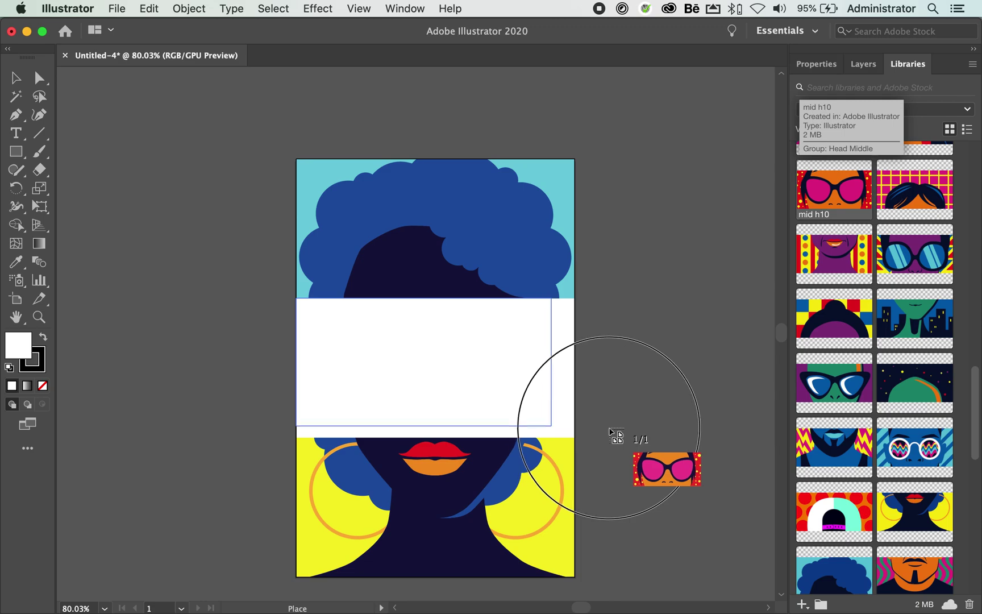
{"action": "left_click", "coordinate": [643, 437]}
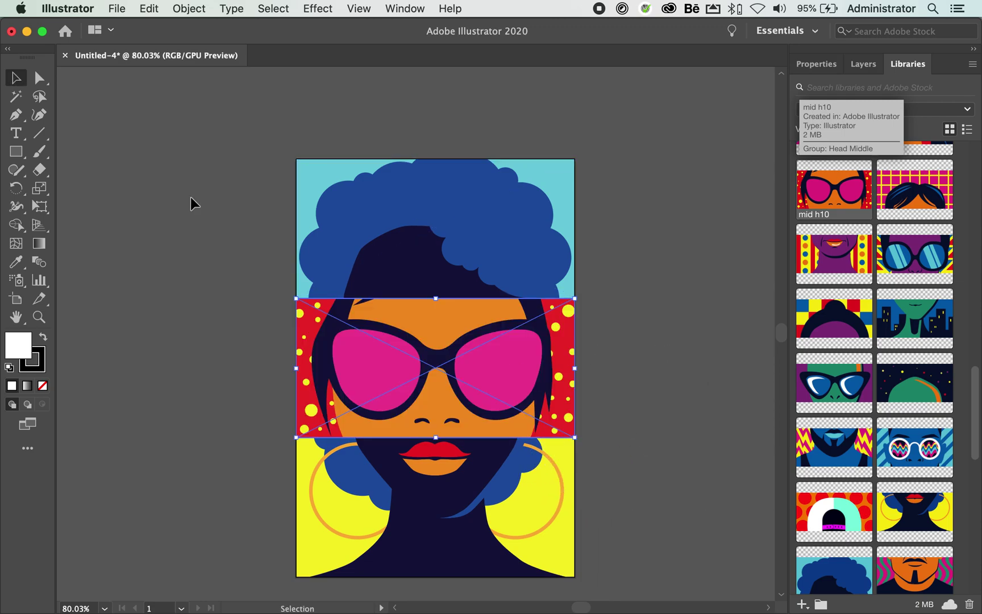
{"action": "left_click", "coordinate": [142, 204]}
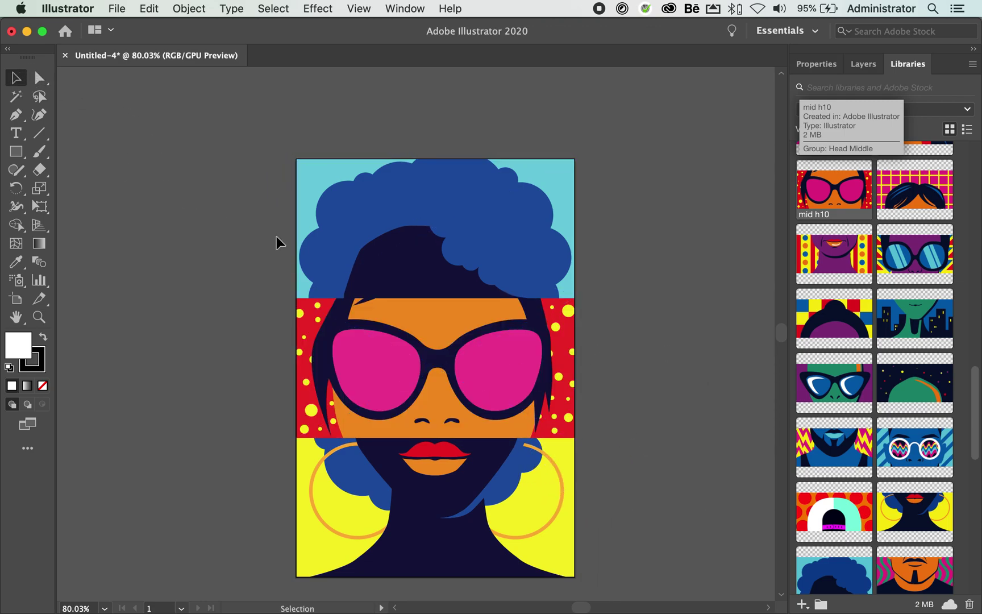
{"action": "scroll", "coordinate": [276, 235], "scroll_direction": "up", "scroll_amount": 5}
Place the yellow flower 6 on the upper-left hair and tilt it about 30° counter-clockwise
{"action": "scroll", "coordinate": [277, 235], "scroll_direction": "right", "scroll_amount": 10}
{"action": "scroll", "coordinate": [267, 234], "scroll_direction": "down", "scroll_amount": 2}
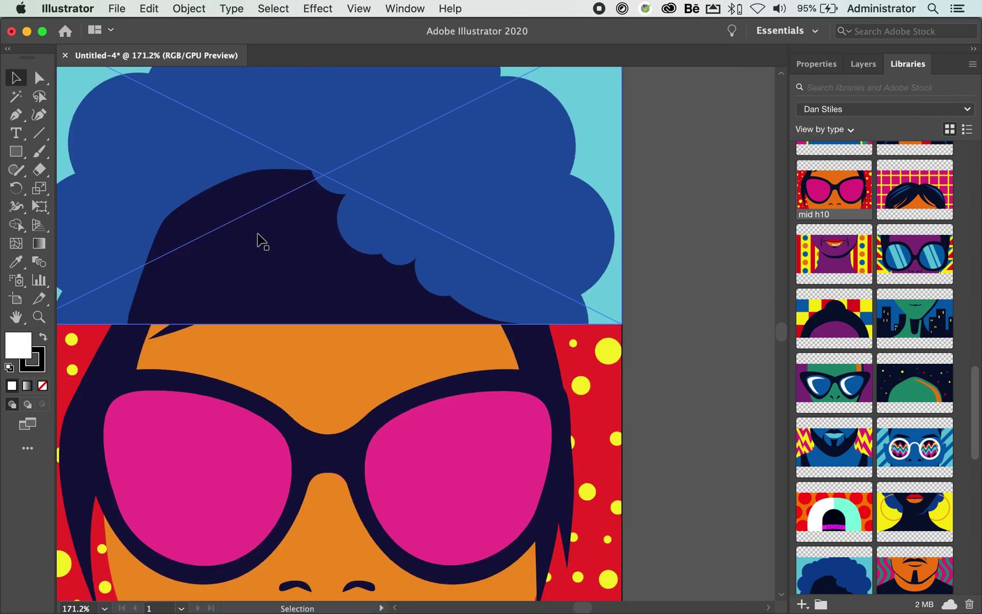
{"action": "scroll", "coordinate": [256, 233], "scroll_direction": "left", "scroll_amount": 5}
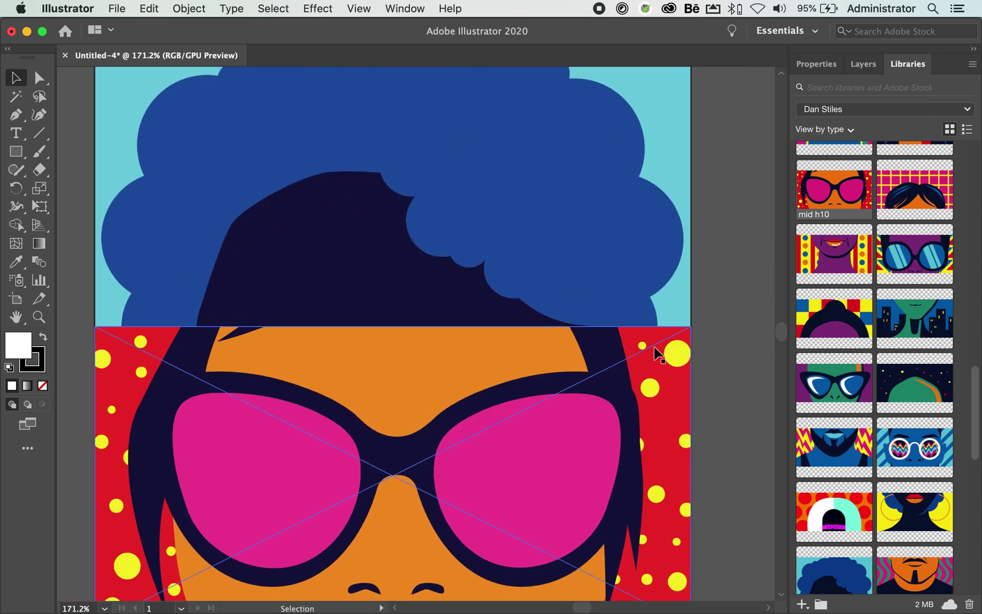
{"action": "scroll", "coordinate": [656, 348], "scroll_direction": "down", "scroll_amount": 3}
{"action": "scroll", "coordinate": [885, 320], "scroll_direction": "up", "scroll_amount": 15}
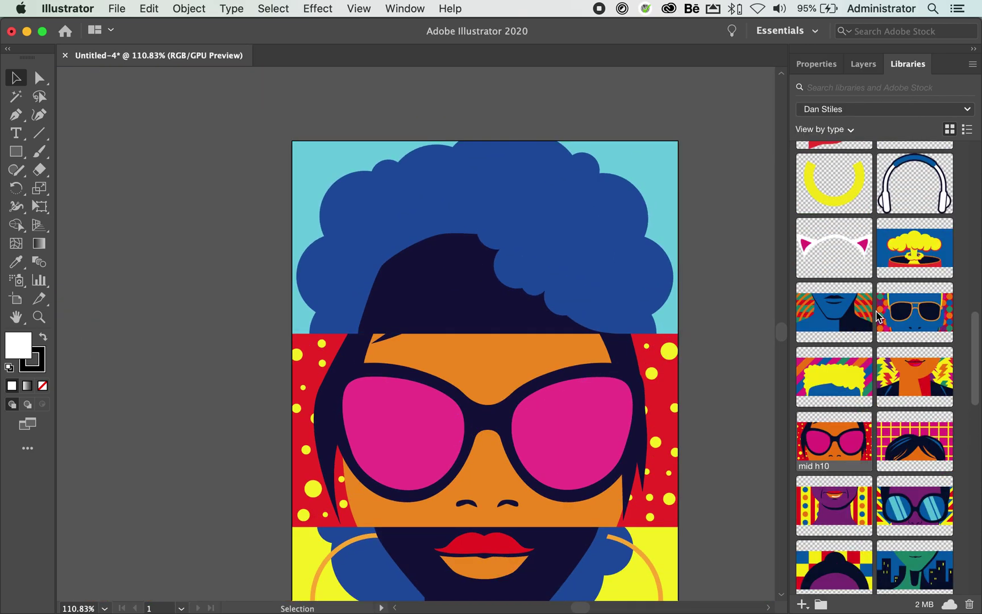
{"action": "scroll", "coordinate": [878, 317], "scroll_direction": "up", "scroll_amount": 5}
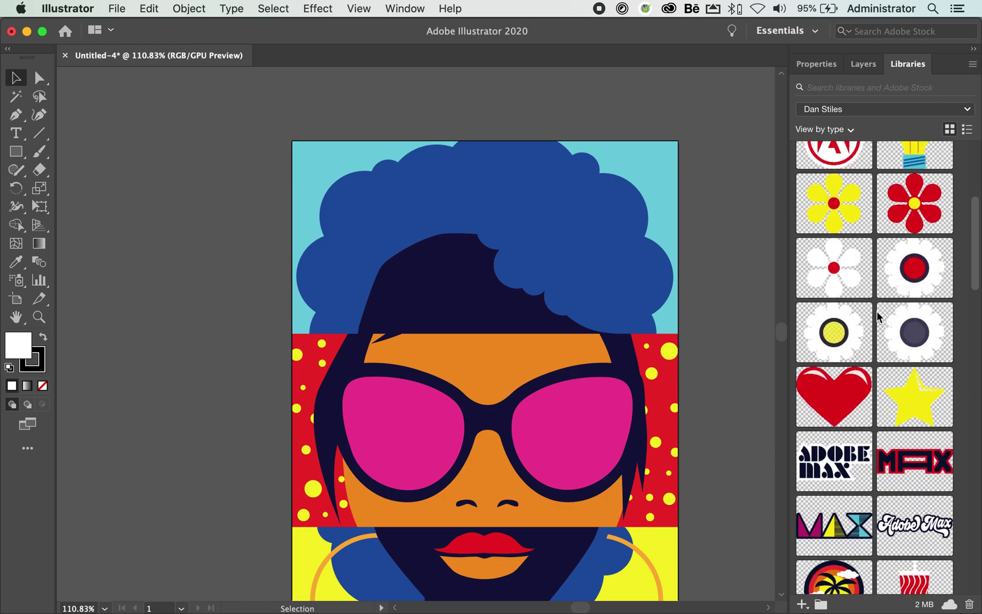
{"action": "left_click_drag", "start_coordinate": [834, 262], "coordinate": [358, 208]}
{"action": "left_click", "coordinate": [357, 217]}
{"action": "left_click_drag", "start_coordinate": [419, 182], "coordinate": [389, 157]}
Add the red flower 5 beside it and the white flower 4 below, then deselect
{"action": "left_click_drag", "start_coordinate": [923, 271], "coordinate": [446, 210]}
{"action": "left_click", "coordinate": [451, 195]}
{"action": "left_click_drag", "start_coordinate": [834, 326], "coordinate": [479, 233]}
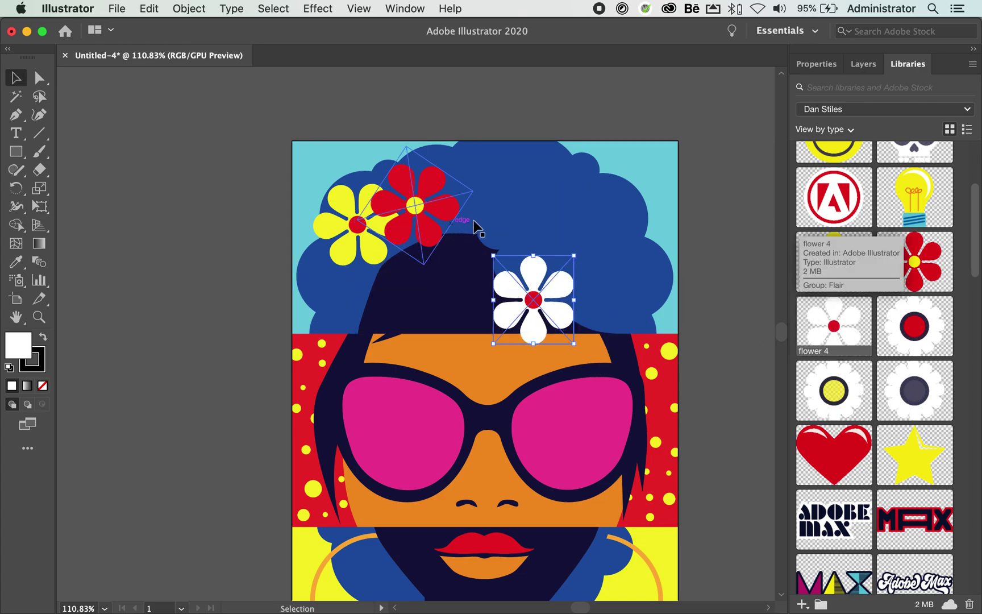
{"action": "left_click_drag", "start_coordinate": [563, 299], "coordinate": [417, 254]}
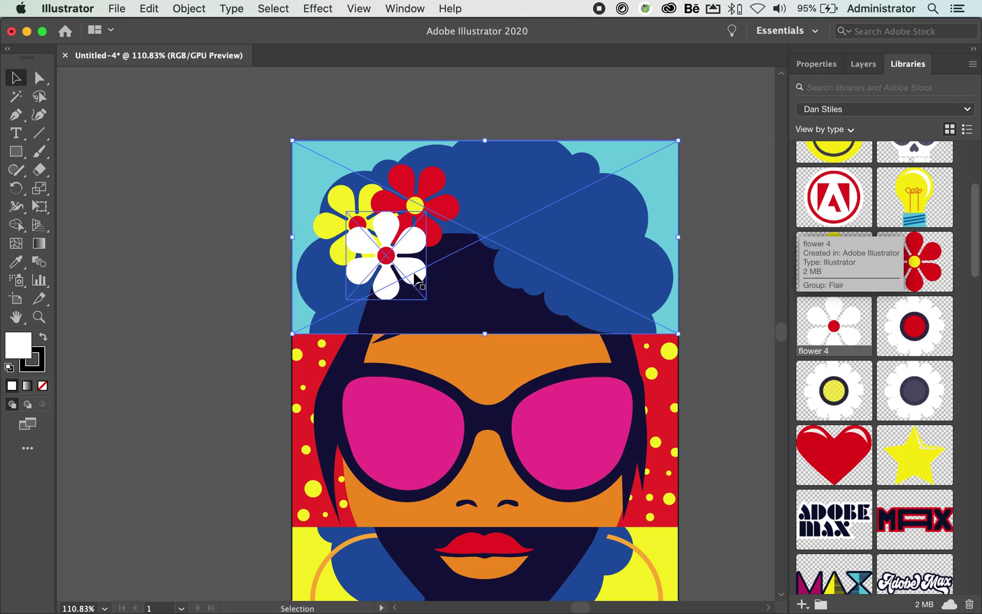
{"action": "left_click_drag", "start_coordinate": [415, 274], "coordinate": [426, 287]}
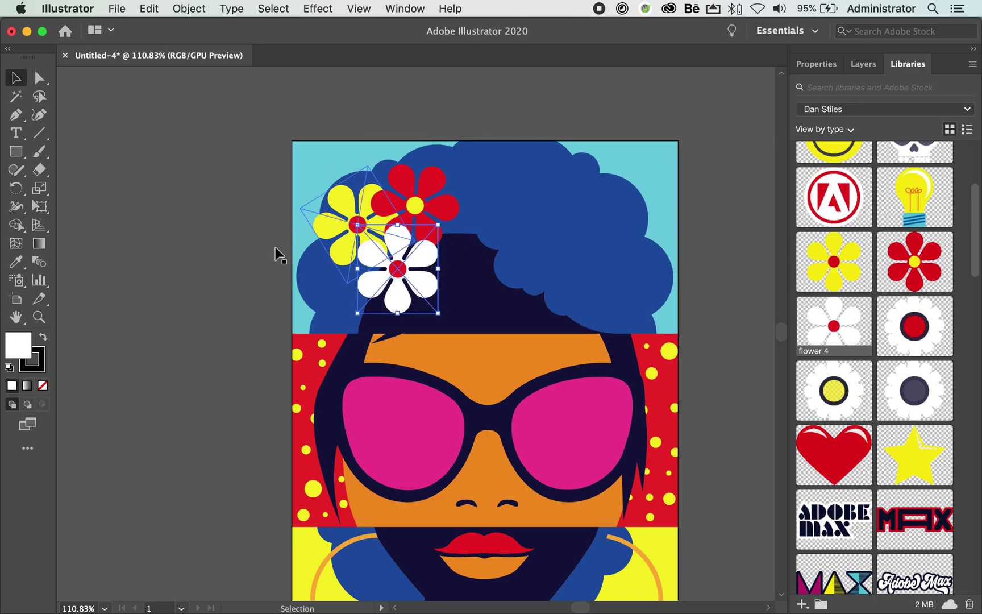
{"action": "left_click", "coordinate": [246, 244]}
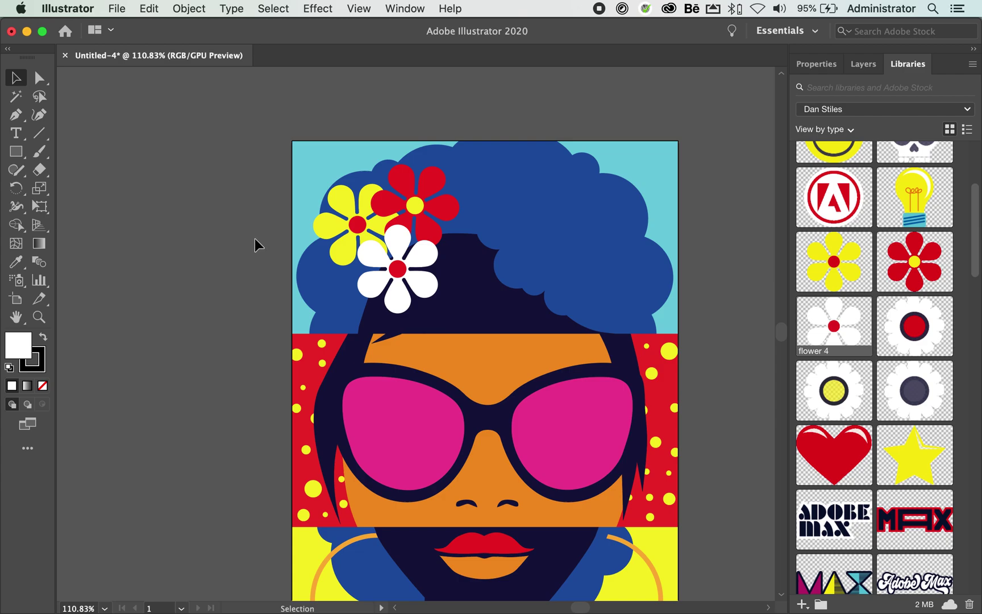
{"action": "scroll", "coordinate": [256, 239], "scroll_direction": "right", "scroll_amount": 5}
{"action": "scroll", "coordinate": [256, 239], "scroll_direction": "down", "scroll_amount": 3}
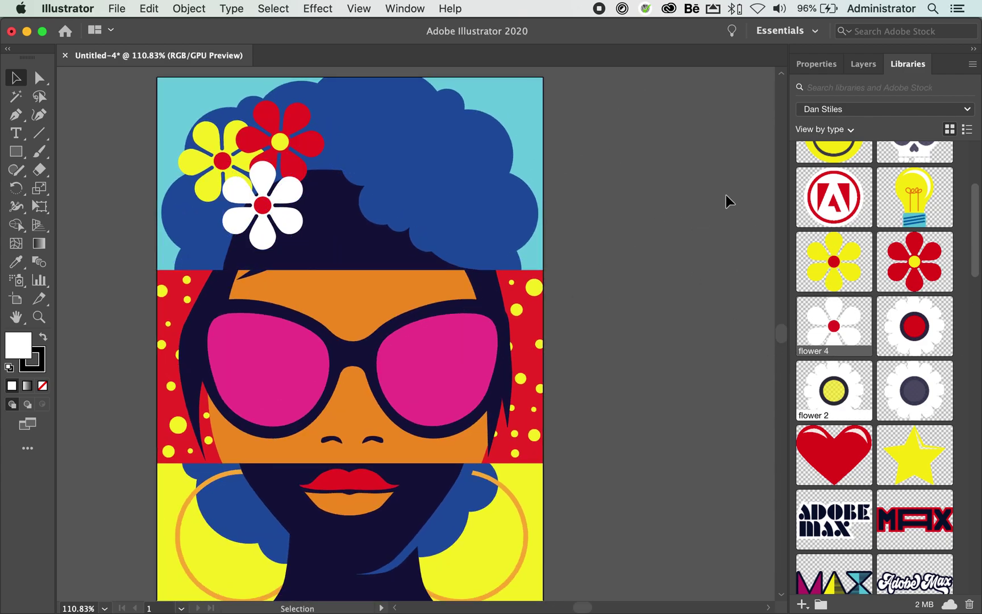
{"action": "scroll", "coordinate": [896, 381], "scroll_direction": "up", "scroll_amount": 5}
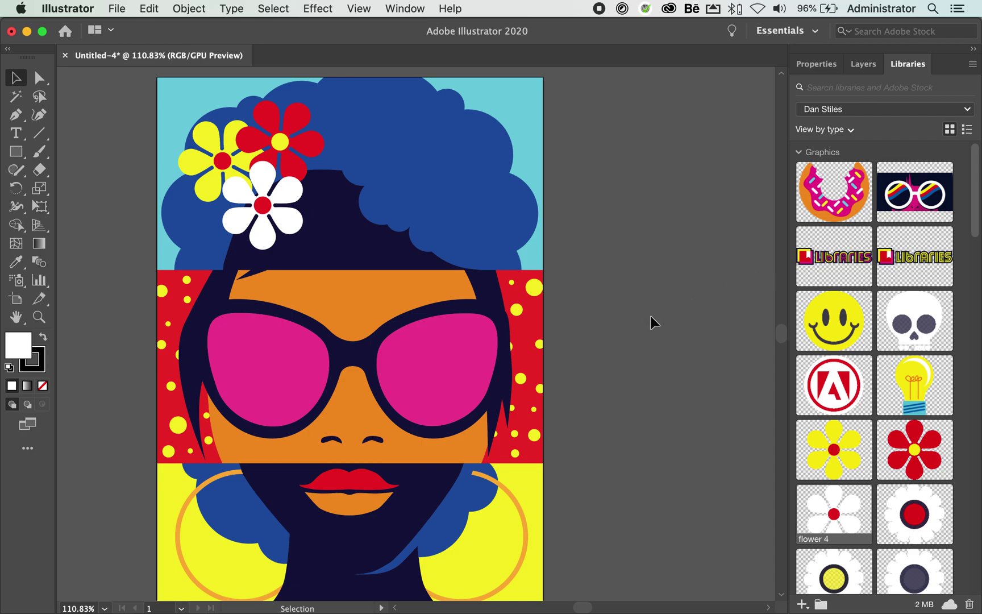
{"action": "key", "text": "super+Tab"}
{"action": "key", "text": "super+Tab"}
{"action": "key", "text": "super+Tab"}
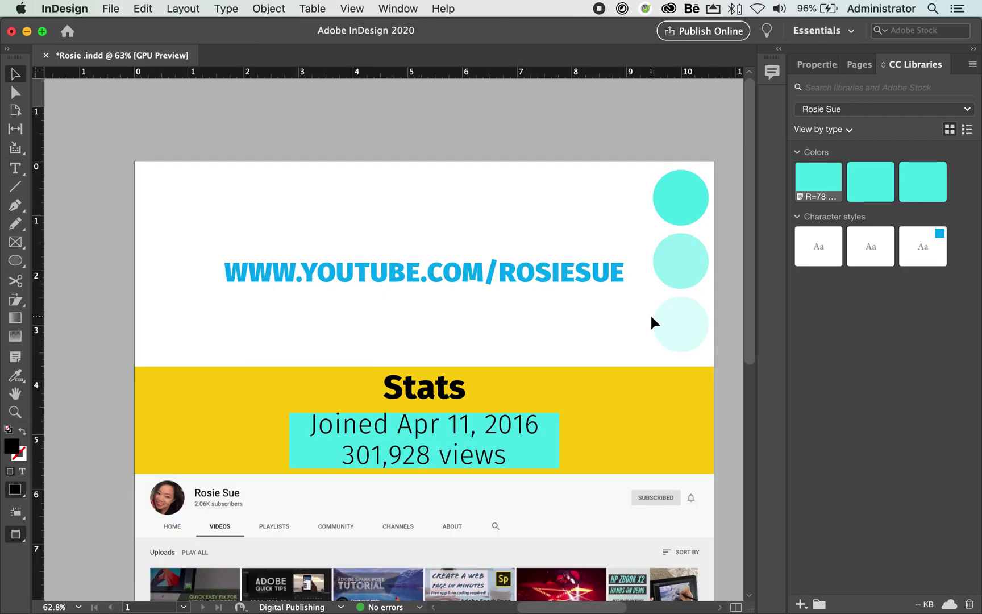
Switch to the Dan Stiles library and place the red flower 5 at the page's top-left
{"action": "left_click", "coordinate": [875, 116]}
{"action": "left_click", "coordinate": [846, 163]}
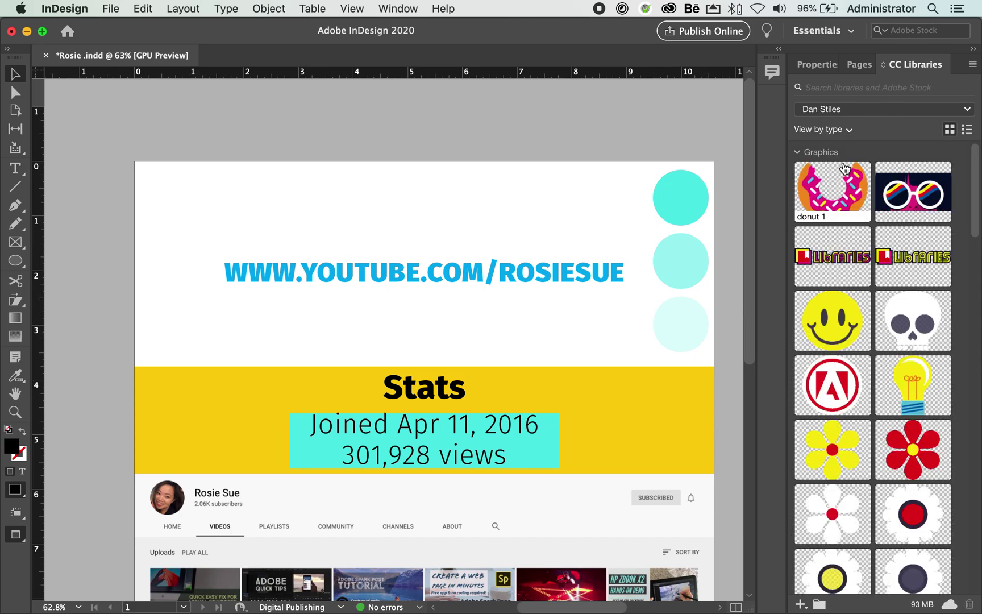
{"action": "scroll", "coordinate": [917, 367], "scroll_direction": "down", "scroll_amount": 2}
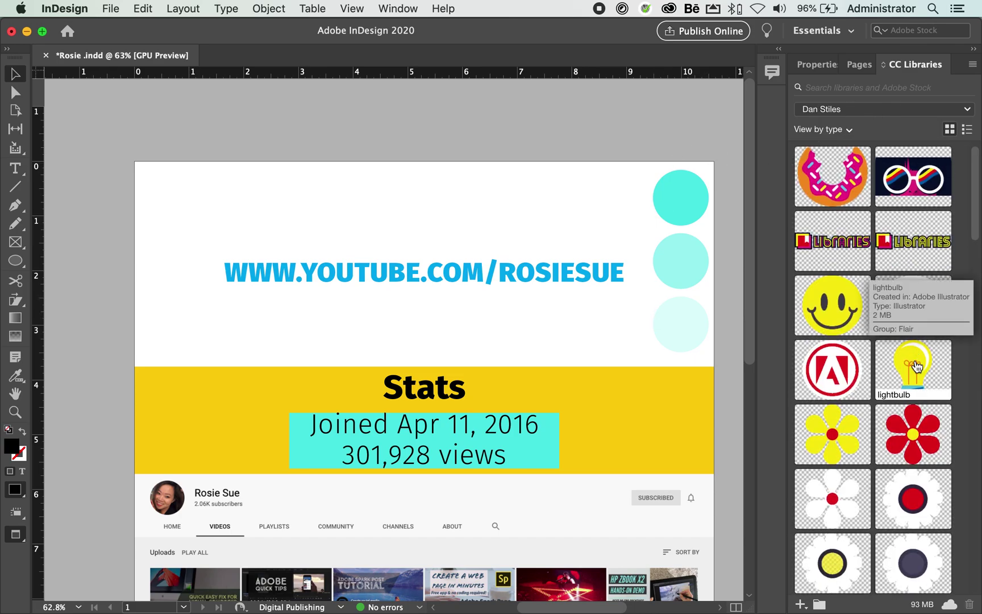
{"action": "left_click_drag", "start_coordinate": [813, 399], "coordinate": [362, 212]}
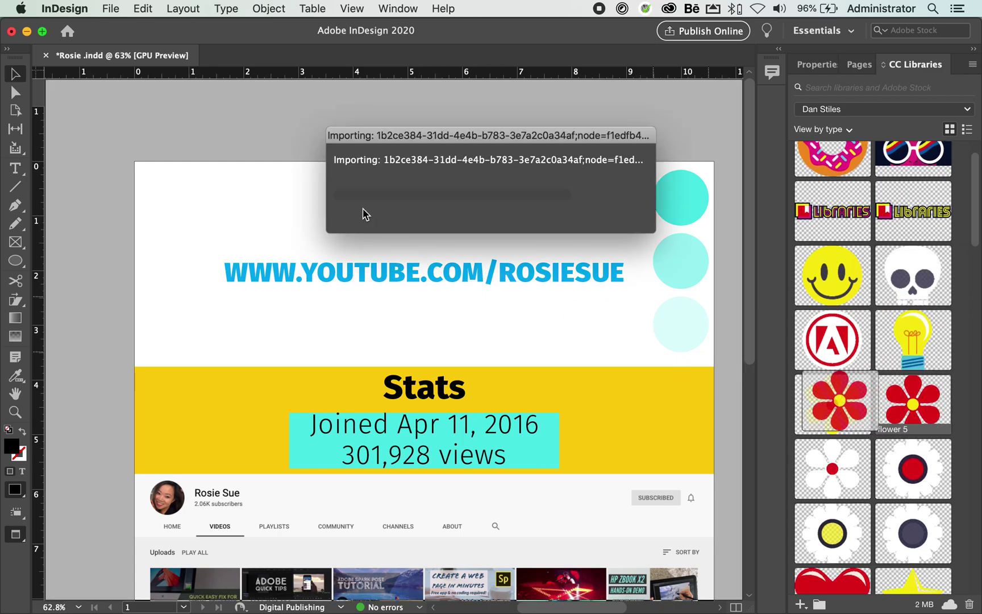
{"action": "left_click", "coordinate": [404, 208]}
{"action": "left_click_drag", "start_coordinate": [432, 244], "coordinate": [210, 171]}
{"action": "left_click", "coordinate": [326, 136]}
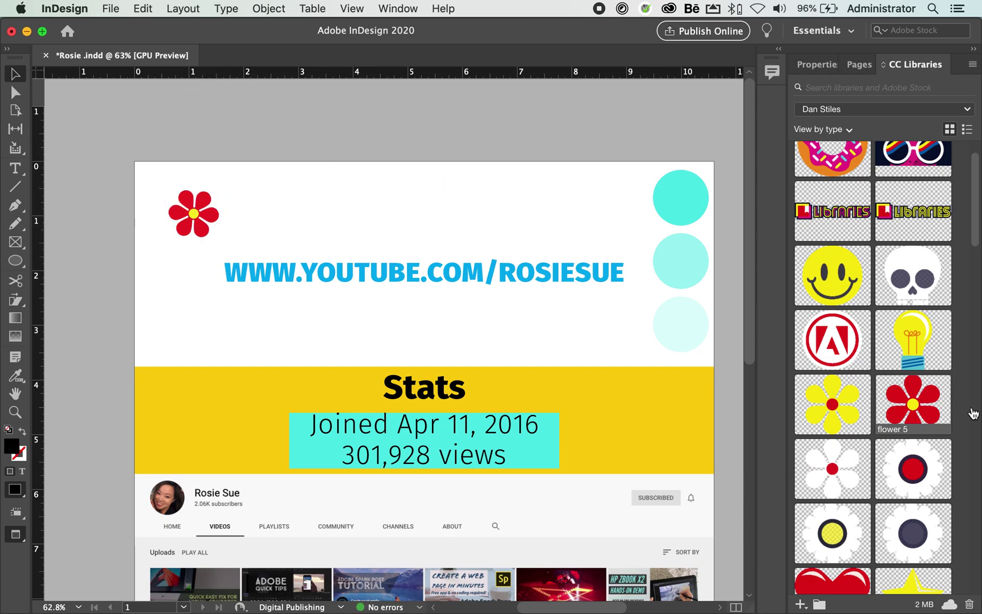
Place the yellow flower 6 left of the URL and add the red heart
{"action": "left_click", "coordinate": [361, 218]}
{"action": "left_click_drag", "start_coordinate": [373, 239], "coordinate": [169, 285]}
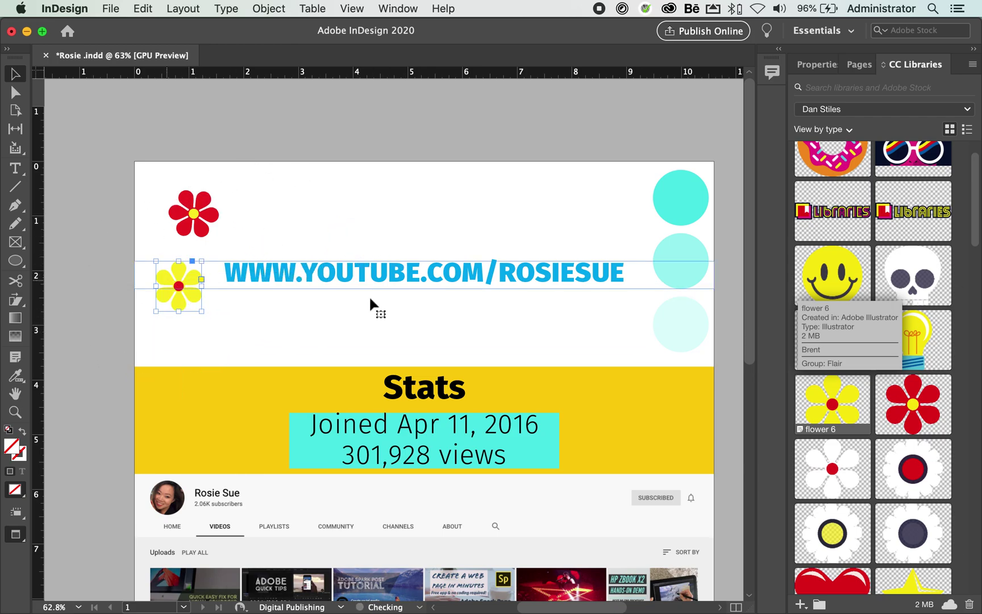
{"action": "scroll", "coordinate": [854, 473], "scroll_direction": "down", "scroll_amount": 1}
{"action": "scroll", "coordinate": [854, 473], "scroll_direction": "down", "scroll_amount": 3}
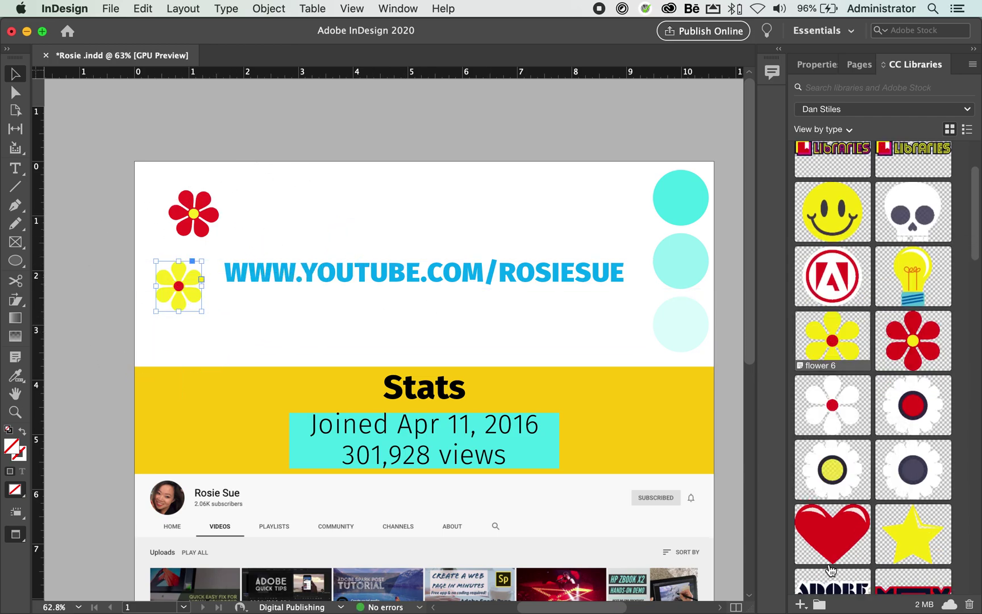
{"action": "left_click_drag", "start_coordinate": [832, 528], "coordinate": [586, 225]}
{"action": "left_click", "coordinate": [551, 183]}
{"action": "left_click", "coordinate": [620, 191]}
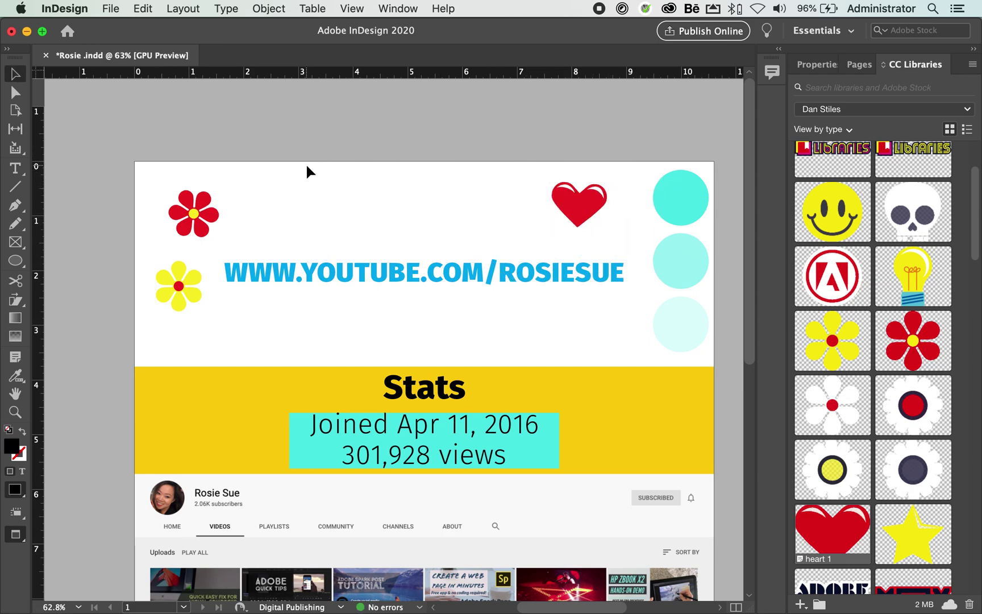
{"action": "scroll", "coordinate": [307, 170], "scroll_direction": "up", "scroll_amount": 5}
Open the red 'flower 5' graphic from InDesign's CC Libraries for editing in Illustrator
{"action": "scroll", "coordinate": [307, 170], "scroll_direction": "left", "scroll_amount": 2}
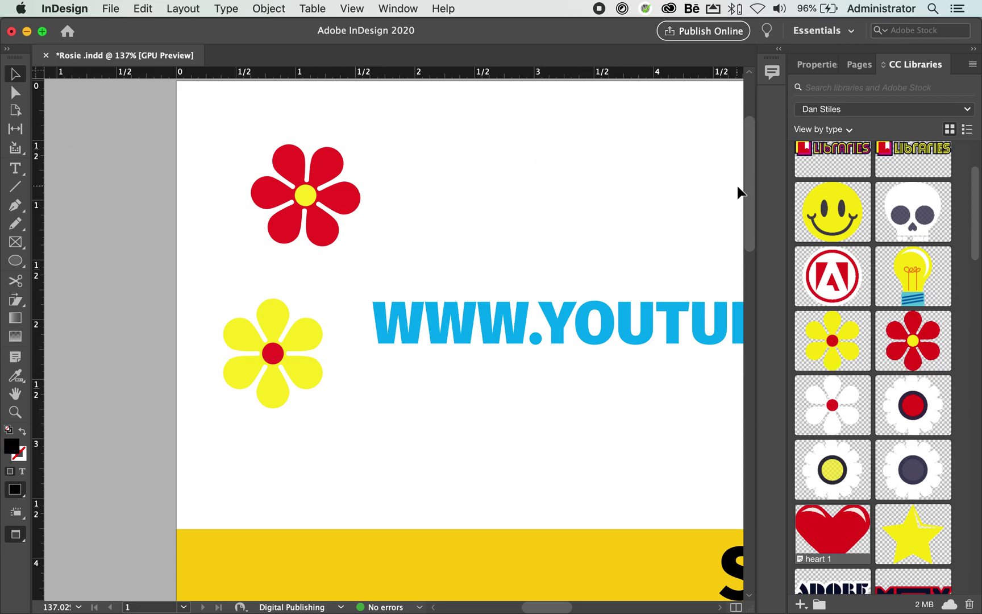
{"action": "right_click", "coordinate": [904, 330]}
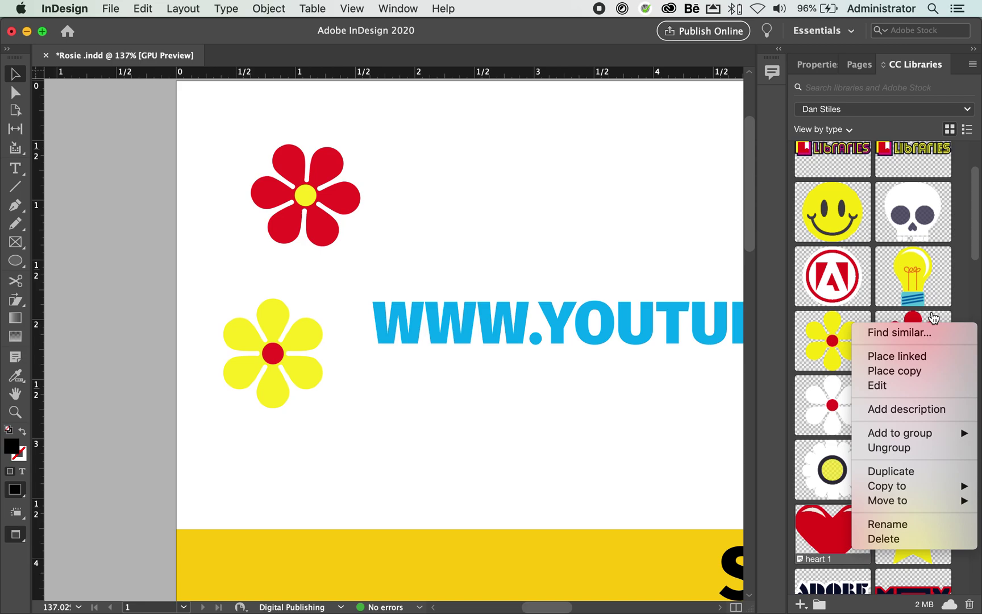
{"action": "left_click", "coordinate": [916, 388]}
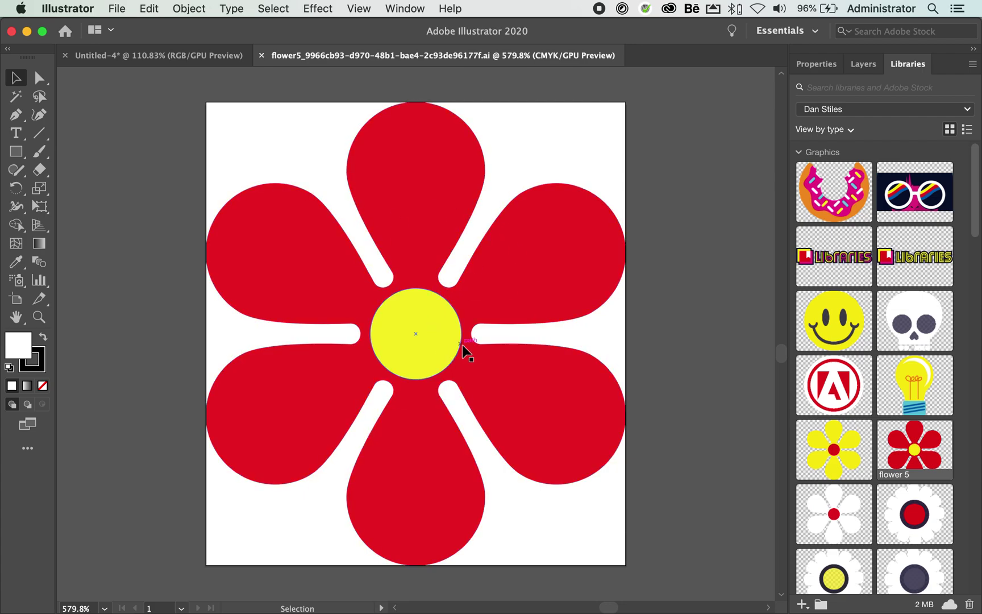
Select the red petal path inside the flower 5 group and fill it with the magenta swatch
{"action": "left_click", "coordinate": [816, 65]}
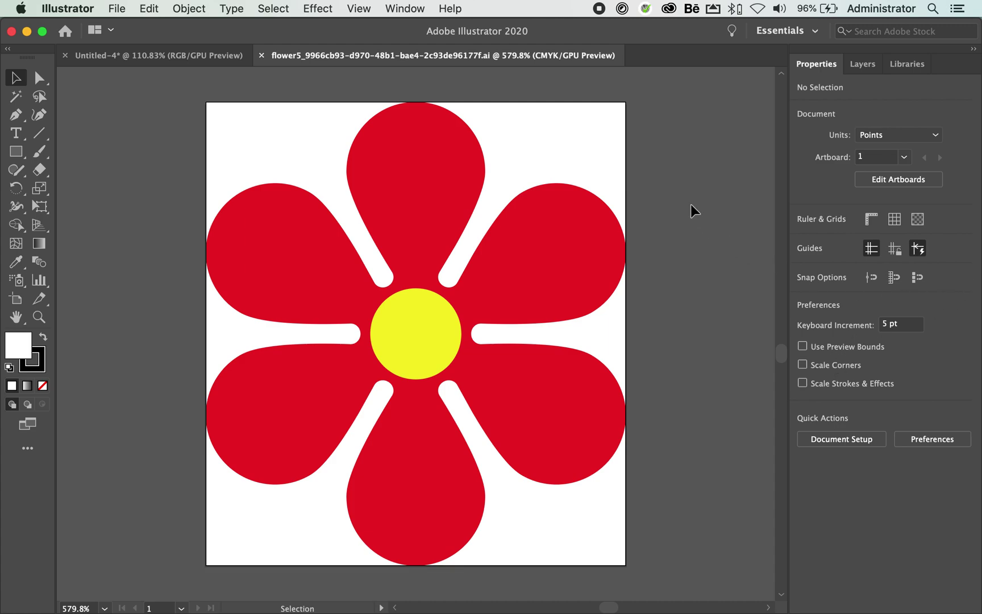
{"action": "left_click", "coordinate": [542, 234]}
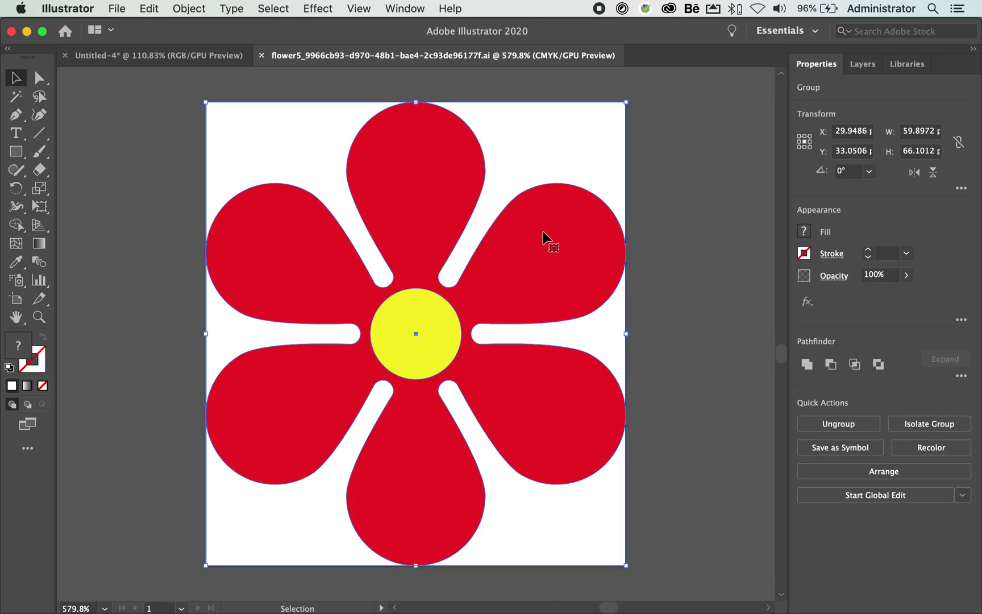
{"action": "double_click", "coordinate": [545, 263]}
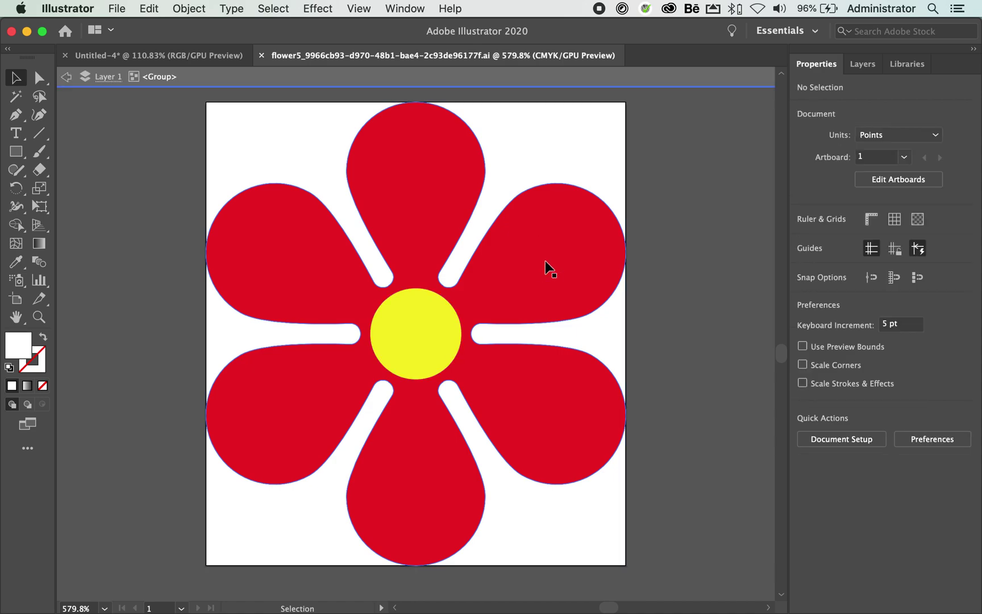
{"action": "left_click", "coordinate": [568, 263]}
{"action": "key", "text": "super+shift+bracketright"}
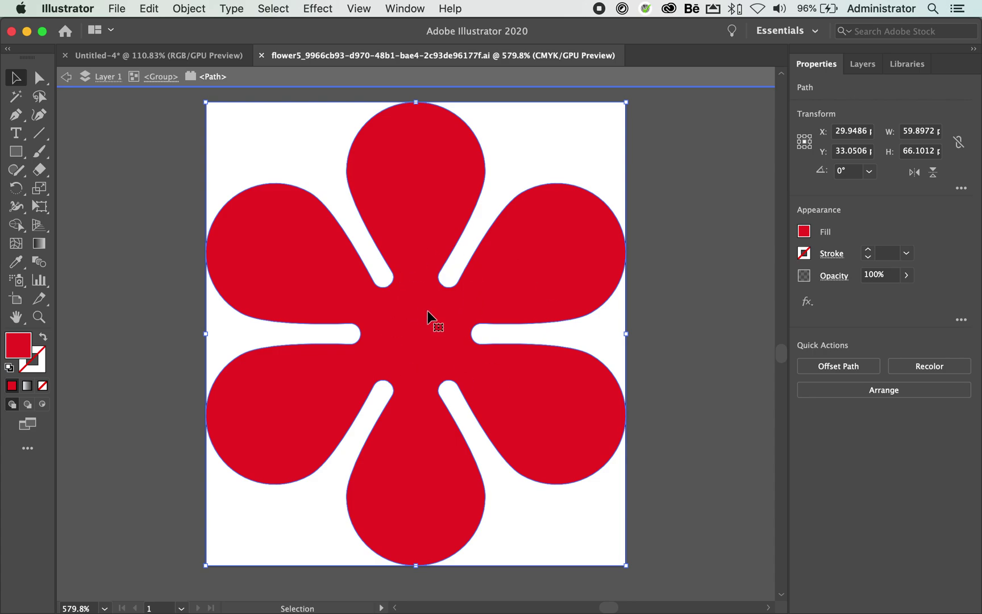
{"action": "left_click", "coordinate": [804, 232]}
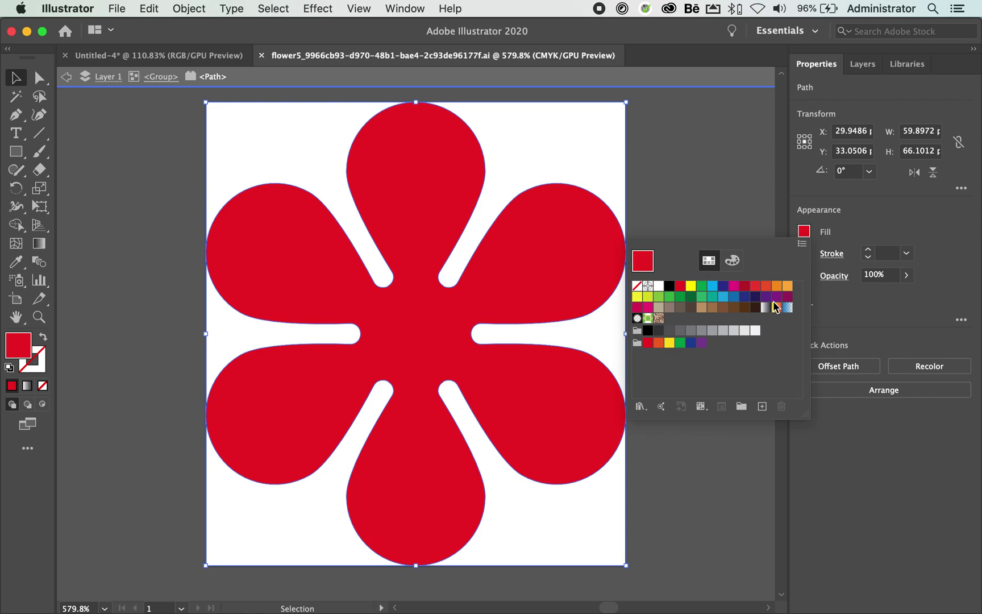
{"action": "left_click", "coordinate": [733, 289]}
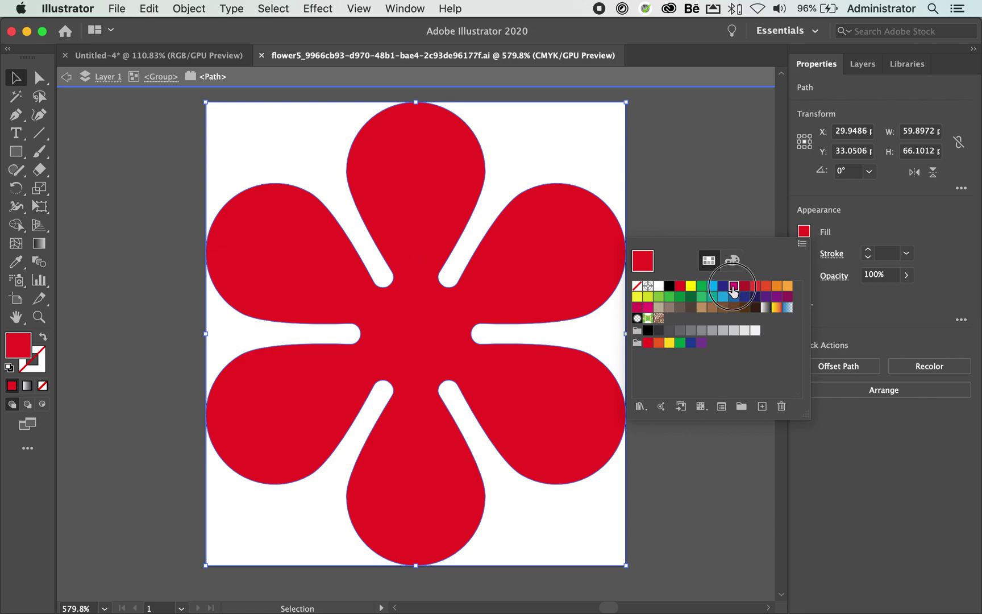
Exit isolation mode, show the Libraries panel again and switch back to the Untitled-4 poster
{"action": "key", "text": "Escape"}
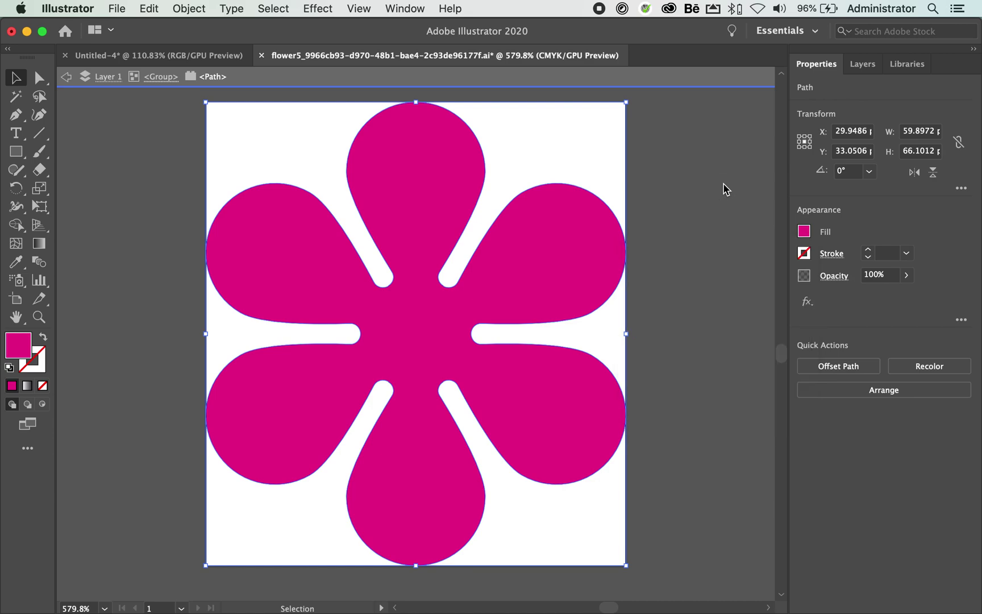
{"action": "key", "text": "Escape"}
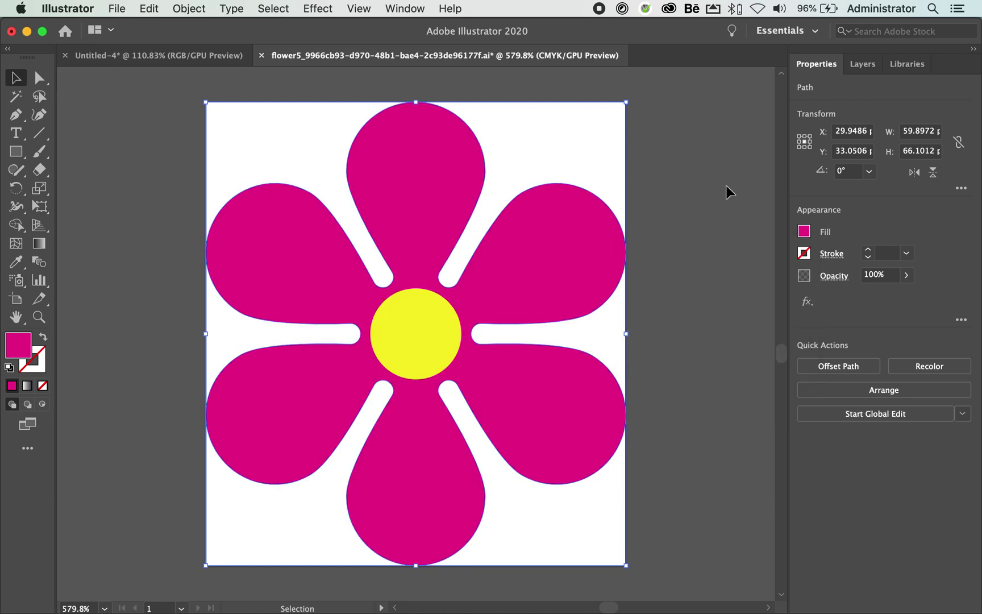
{"action": "left_click", "coordinate": [890, 77]}
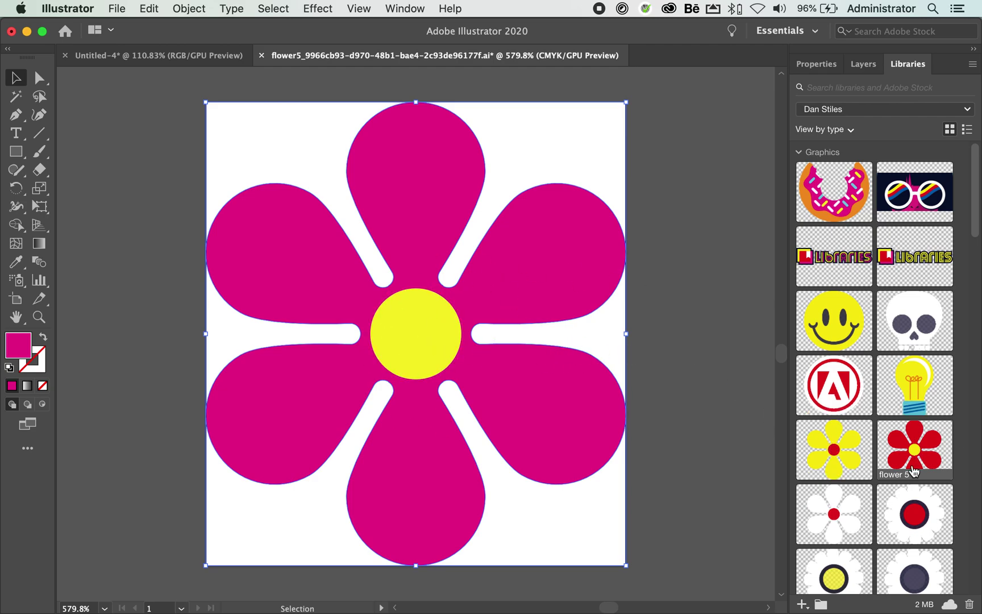
{"action": "left_click_drag", "start_coordinate": [940, 454], "coordinate": [724, 306]}
Check the still-red flower on the InDesign page by selecting and deselecting it
{"action": "key", "text": "super+Tab"}
{"action": "key", "text": "super+Tab"}
{"action": "key", "text": "super+Tab"}
{"action": "key", "text": "super+Tab"}
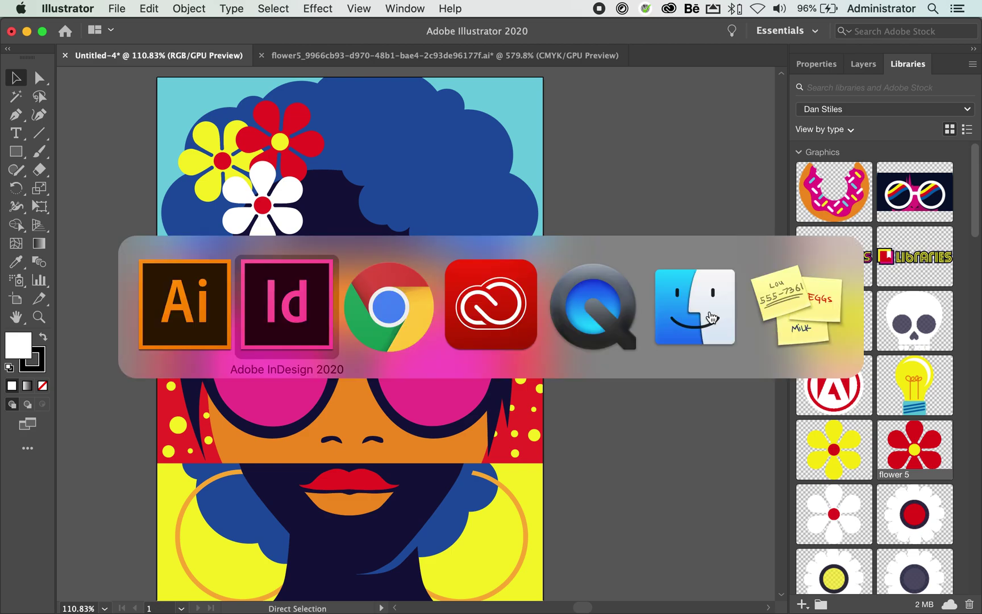
{"action": "key", "text": "super+Tab"}
{"action": "key", "text": "super+Tab"}
{"action": "key", "text": "super+Tab"}
{"action": "key", "text": "super+Tab"}
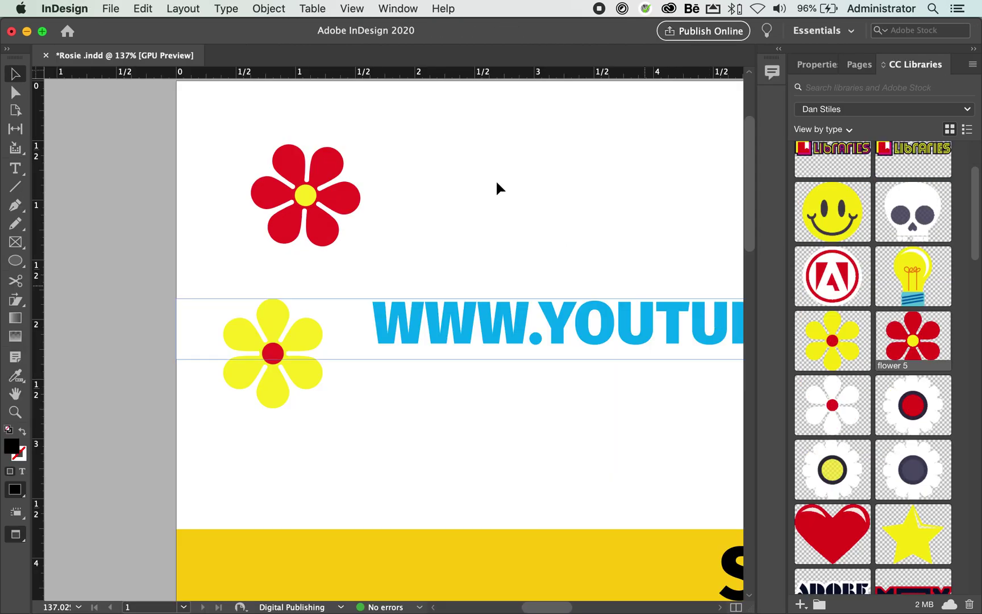
{"action": "left_click", "coordinate": [277, 185]}
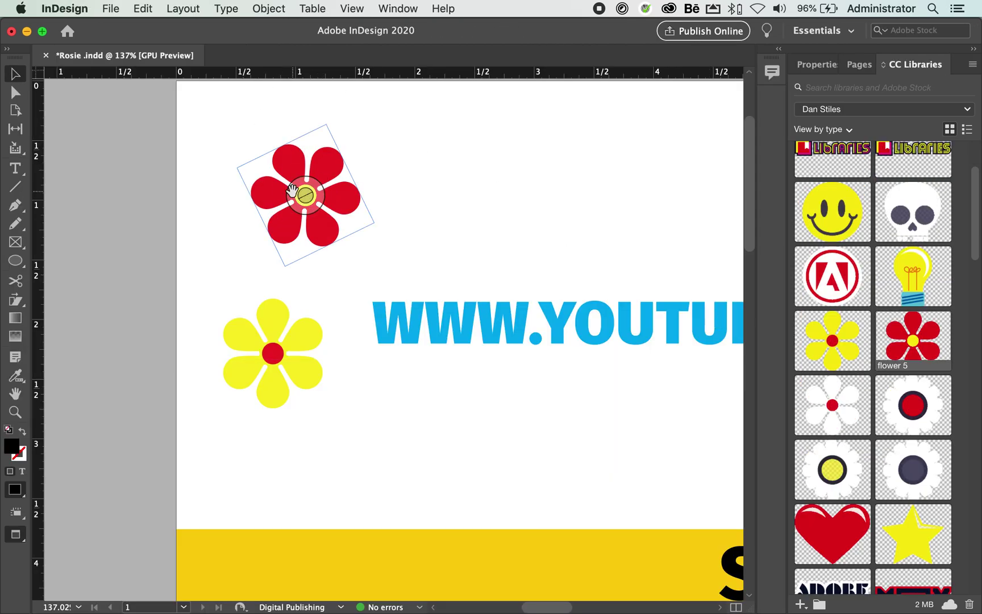
{"action": "left_click", "coordinate": [524, 235]}
Save the magenta flower5 document with Cmd+S to update the library, then view Untitled-4
{"action": "key", "text": "super+Tab"}
{"action": "key", "text": "super+Tab"}
{"action": "key", "text": "super+Tab"}
{"action": "key", "text": "super+Tab"}
{"action": "key", "text": "super+Tab"}
{"action": "key", "text": "super+Tab"}
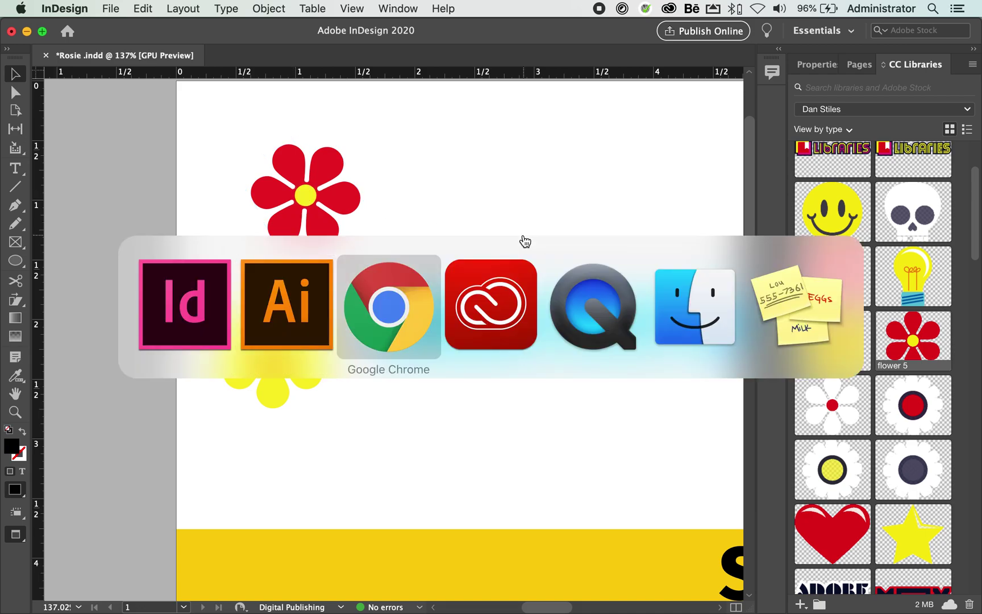
{"action": "key", "text": "super+Tab"}
{"action": "key", "text": "super+Tab"}
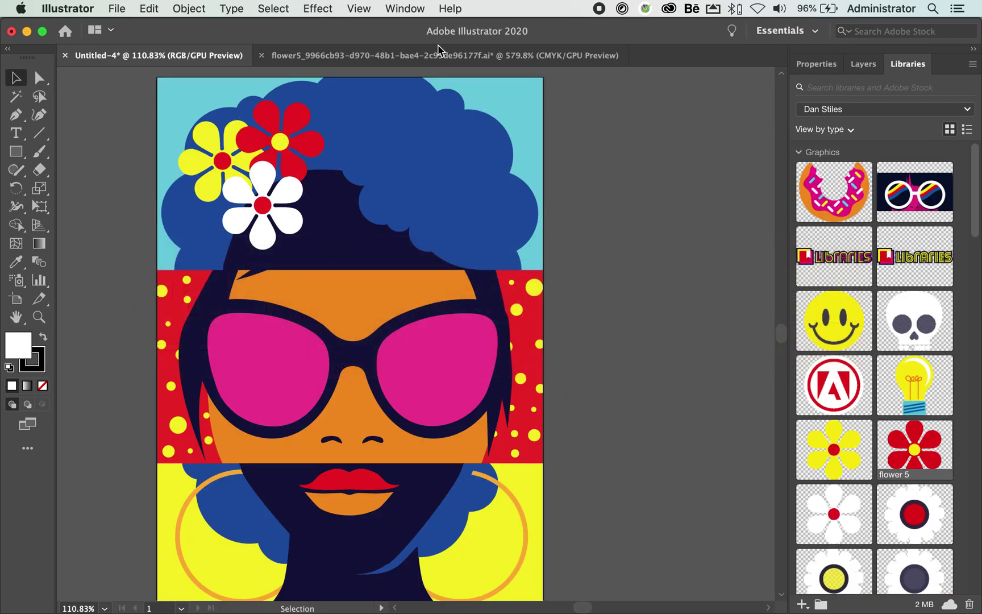
{"action": "left_click", "coordinate": [436, 55]}
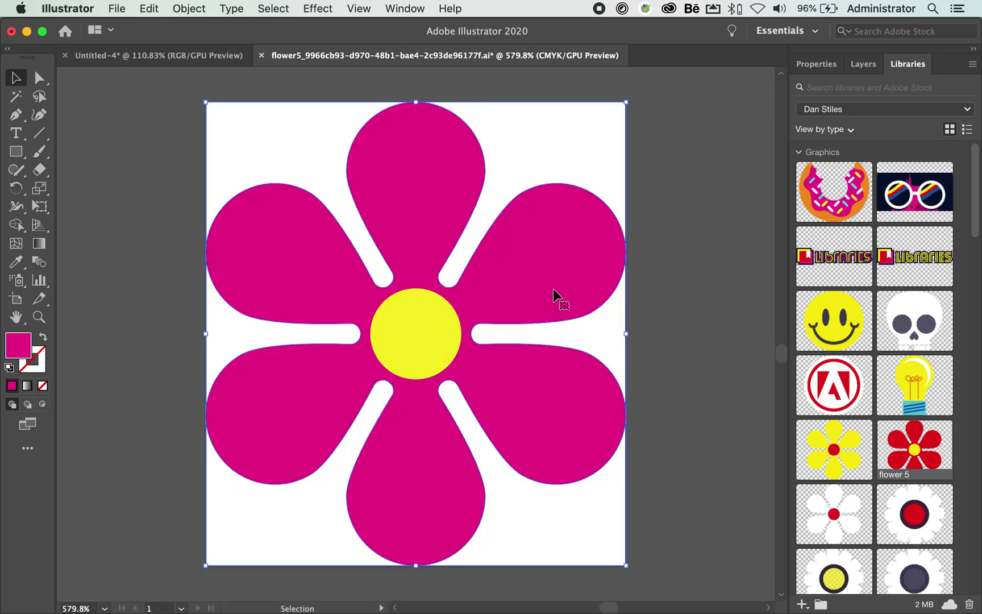
{"action": "left_click", "coordinate": [694, 309]}
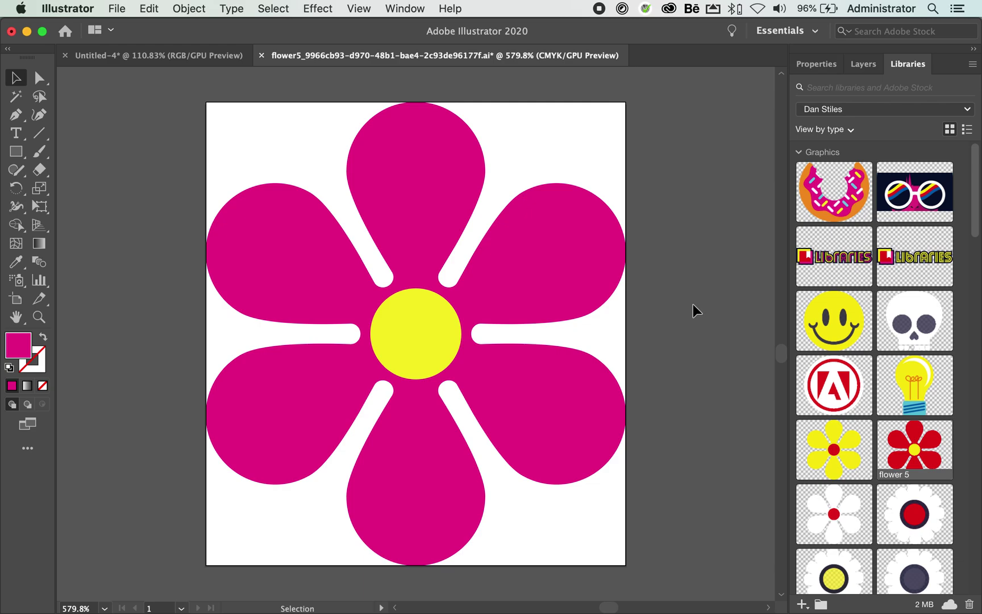
{"action": "key", "text": "a"}
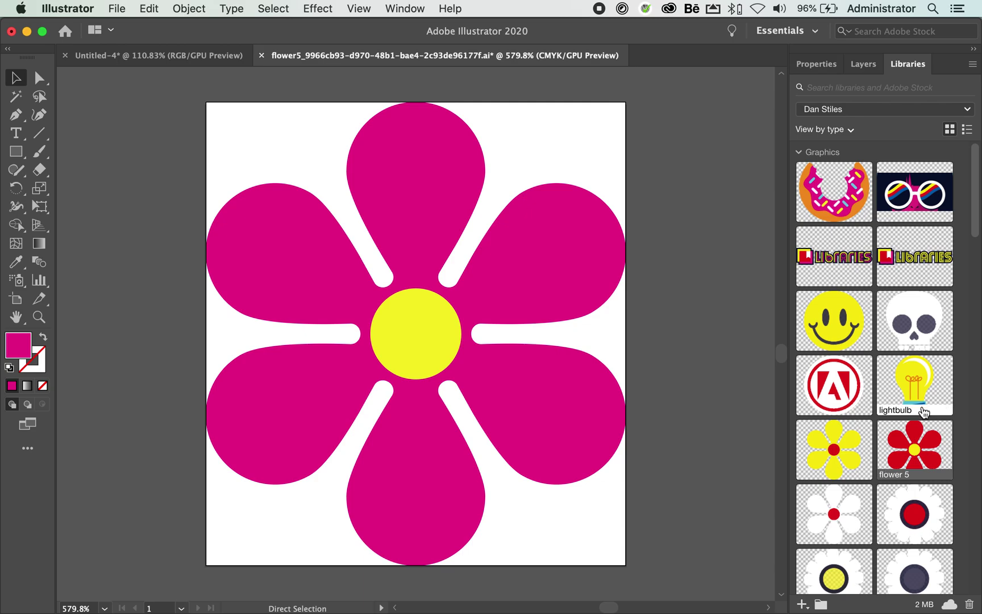
{"action": "key", "text": "super+s"}
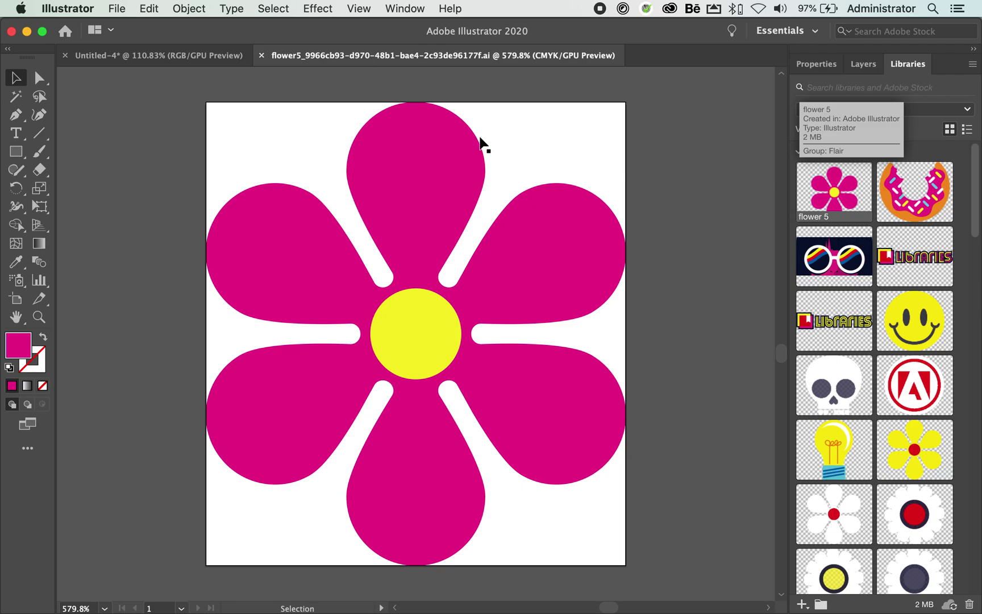
{"action": "left_click", "coordinate": [160, 58]}
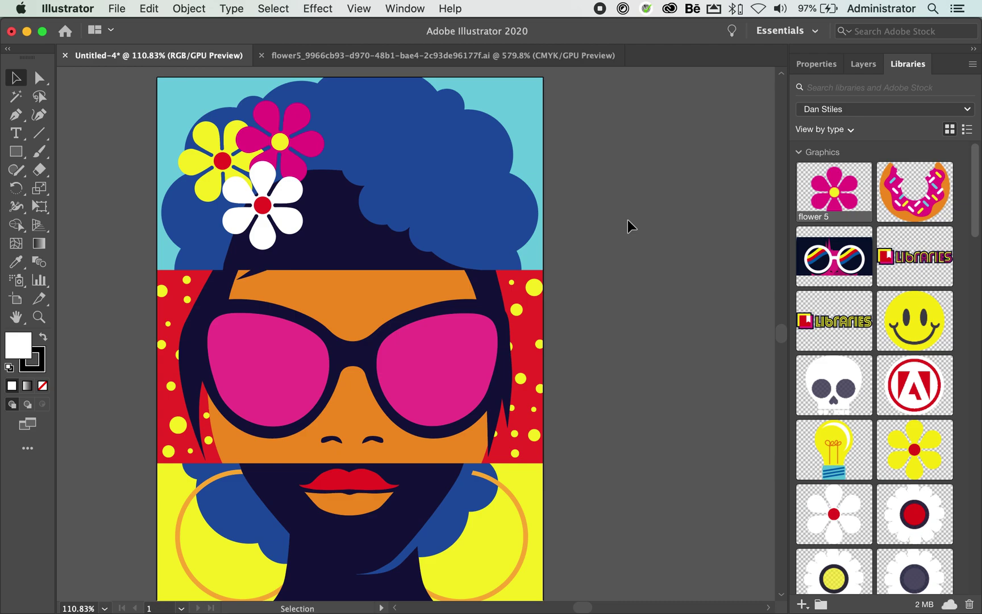
Bring InDesign forward and zoom out to see the whole YouTube page with its magenta flower
{"action": "key", "text": "super+Tab"}
{"action": "key", "text": "super+Tab"}
{"action": "key", "text": "super+Tab"}
{"action": "key", "text": "super+Tab"}
{"action": "key", "text": "super+Tab"}
{"action": "key", "text": "super+Tab"}
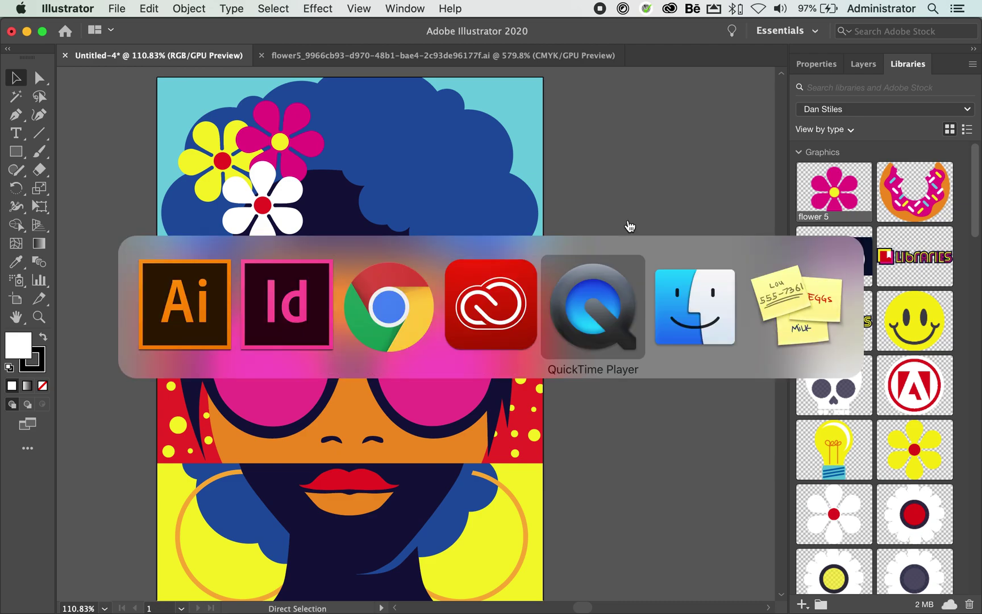
{"action": "key", "text": "super+Tab"}
{"action": "key", "text": "super+Tab"}
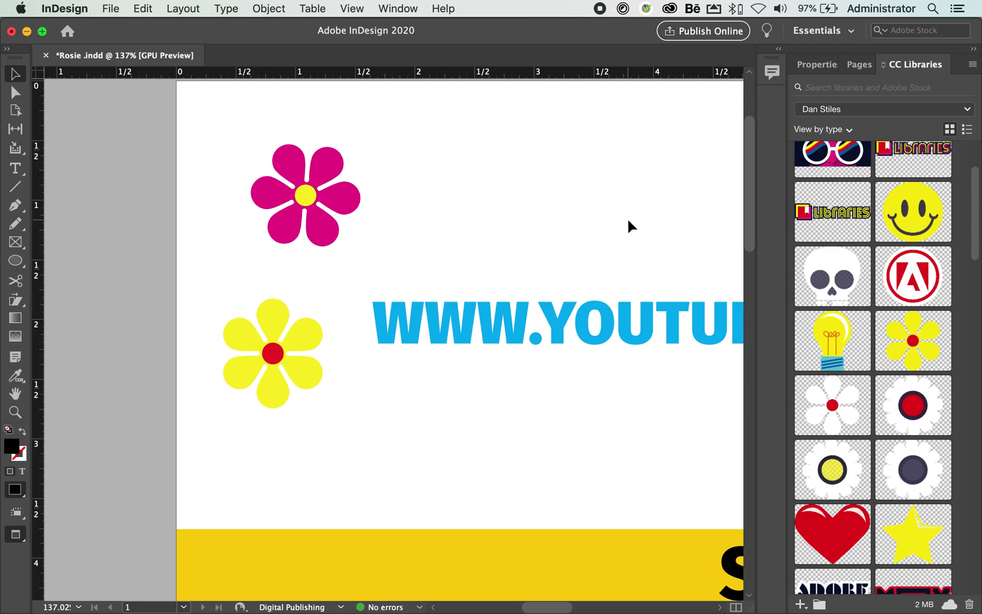
{"action": "key", "text": "super+minus"}
{"action": "key", "text": "super+minus"}
{"action": "key", "text": "super+minus"}
{"action": "key", "text": "super+minus"}
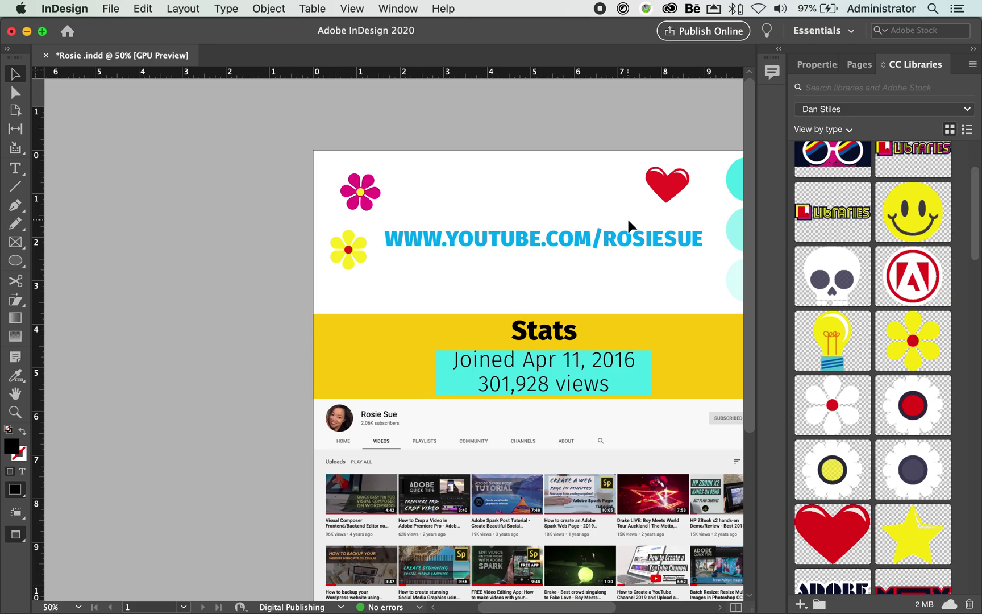
{"action": "scroll", "coordinate": [626, 217], "scroll_direction": "right", "scroll_amount": 3}
{"action": "scroll", "coordinate": [627, 217], "scroll_direction": "down", "scroll_amount": 2}
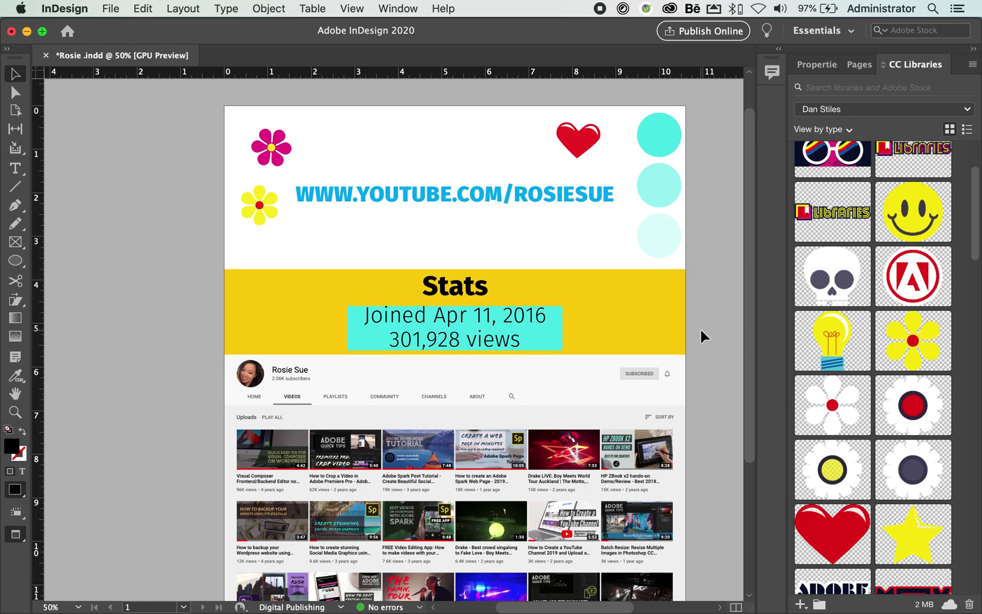
Place the red 'heart 1' library graphic on the page above the Stats heading
{"action": "scroll", "coordinate": [701, 330], "scroll_direction": "up", "scroll_amount": 2}
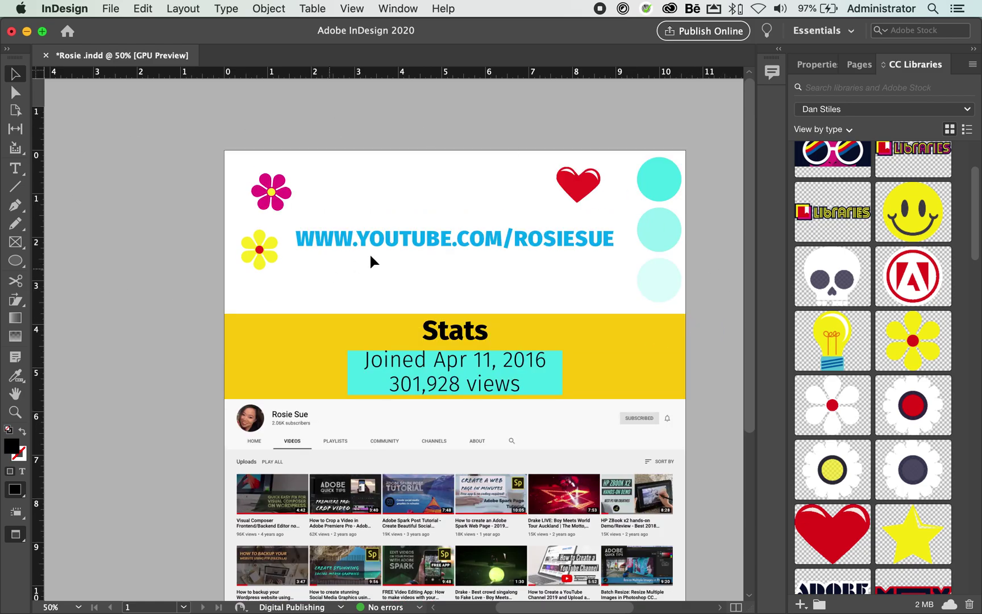
{"action": "scroll", "coordinate": [370, 261], "scroll_direction": "up", "scroll_amount": 3}
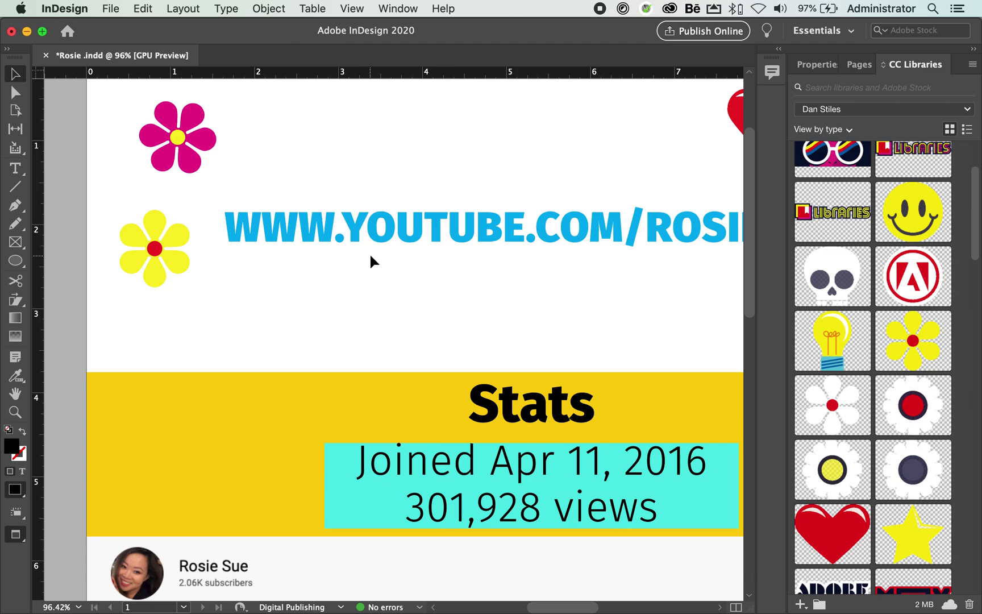
{"action": "scroll", "coordinate": [854, 258], "scroll_direction": "down", "scroll_amount": 3}
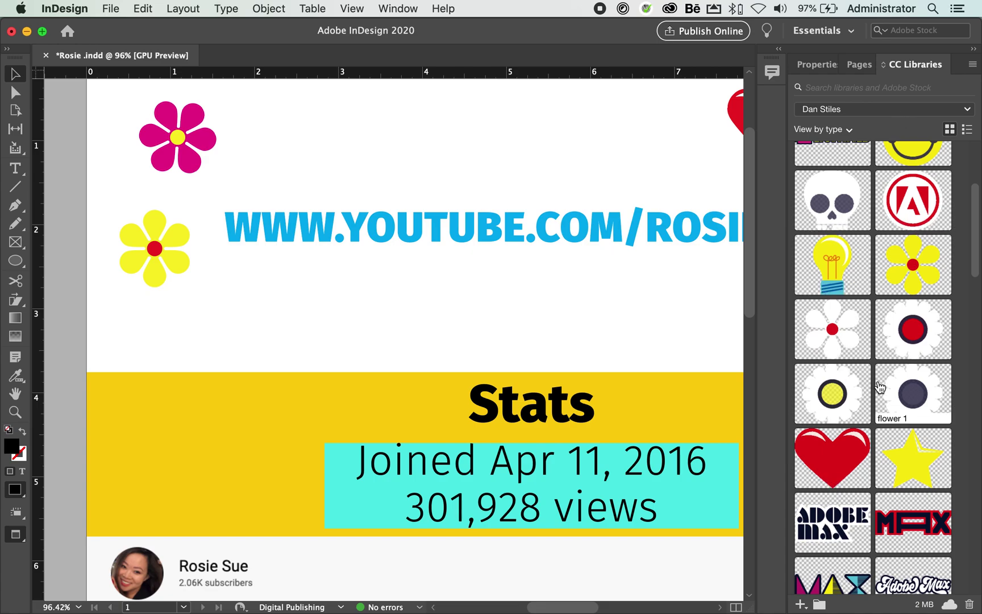
{"action": "scroll", "coordinate": [880, 387], "scroll_direction": "down", "scroll_amount": 1}
{"action": "scroll", "coordinate": [880, 388], "scroll_direction": "down", "scroll_amount": 1}
{"action": "left_click", "coordinate": [834, 381]}
{"action": "left_click_drag", "start_coordinate": [834, 381], "coordinate": [368, 313]}
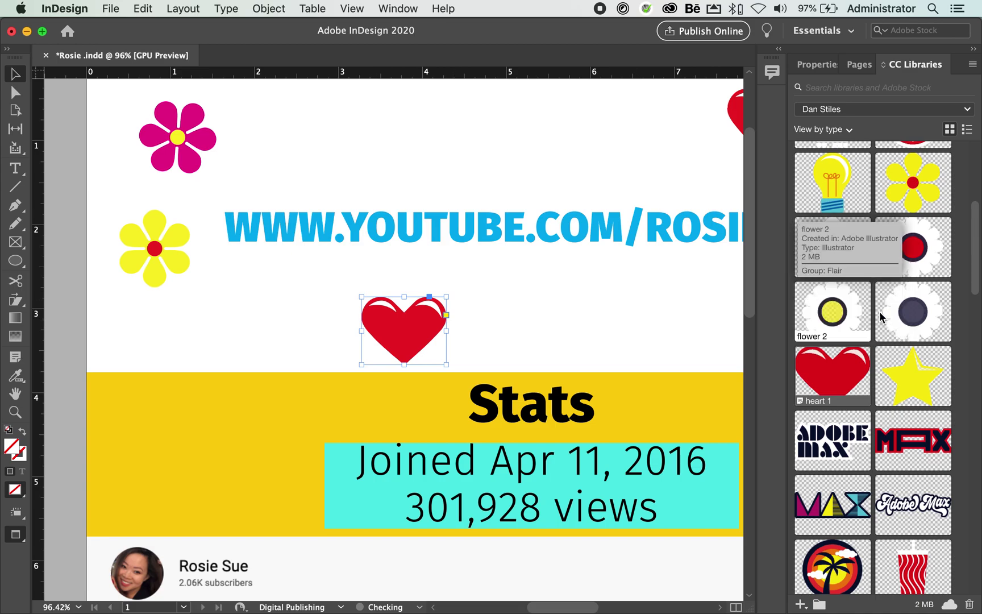
Place the 'palm tree 1' sunset graphic and move it up and left above Stats
{"action": "scroll", "coordinate": [861, 370], "scroll_direction": "down", "scroll_amount": 1}
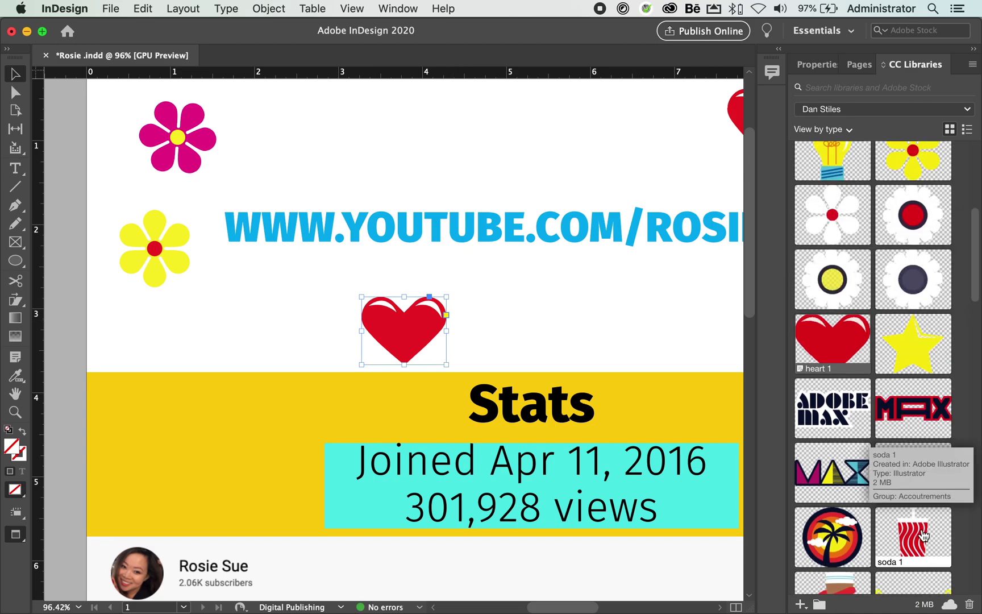
{"action": "left_click_drag", "start_coordinate": [862, 513], "coordinate": [380, 118]}
{"action": "left_click_drag", "start_coordinate": [434, 216], "coordinate": [588, 358]}
{"action": "scroll", "coordinate": [300, 401], "scroll_direction": "down", "scroll_amount": 5}
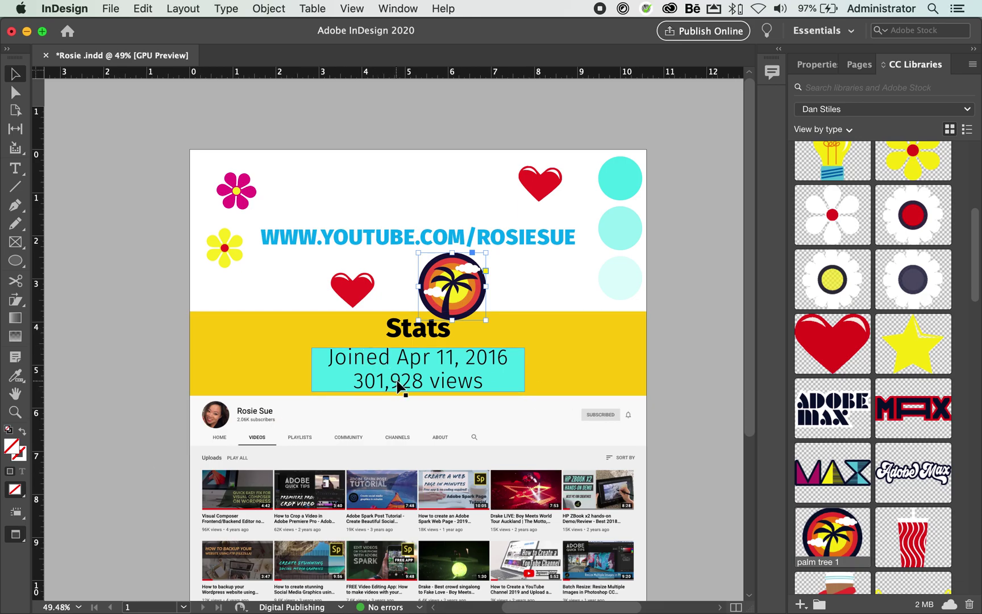
{"action": "scroll", "coordinate": [399, 389], "scroll_direction": "up", "scroll_amount": 3}
{"action": "scroll", "coordinate": [400, 387], "scroll_direction": "up", "scroll_amount": 2}
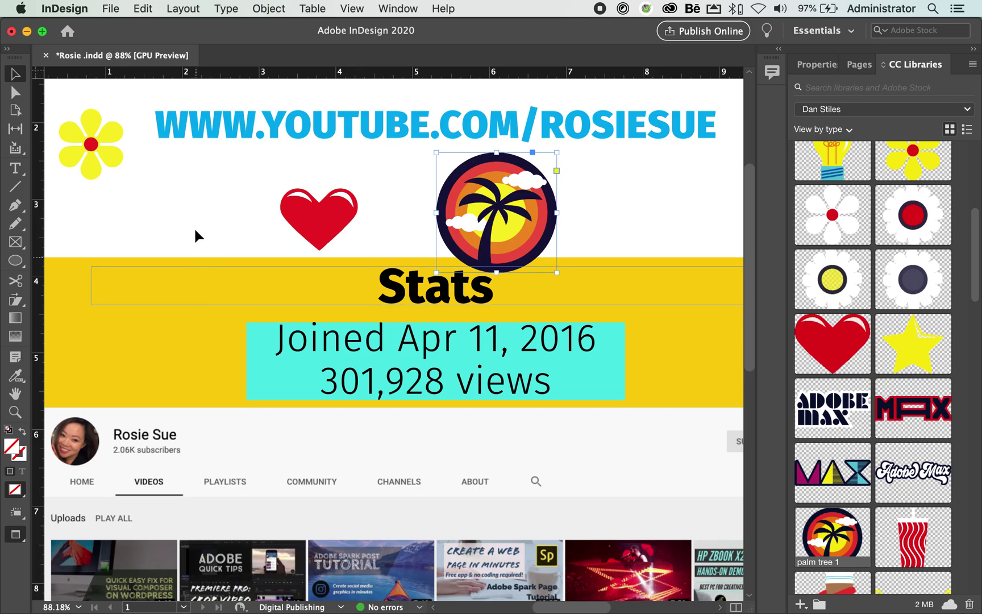
{"action": "key", "text": "shift+super+a"}
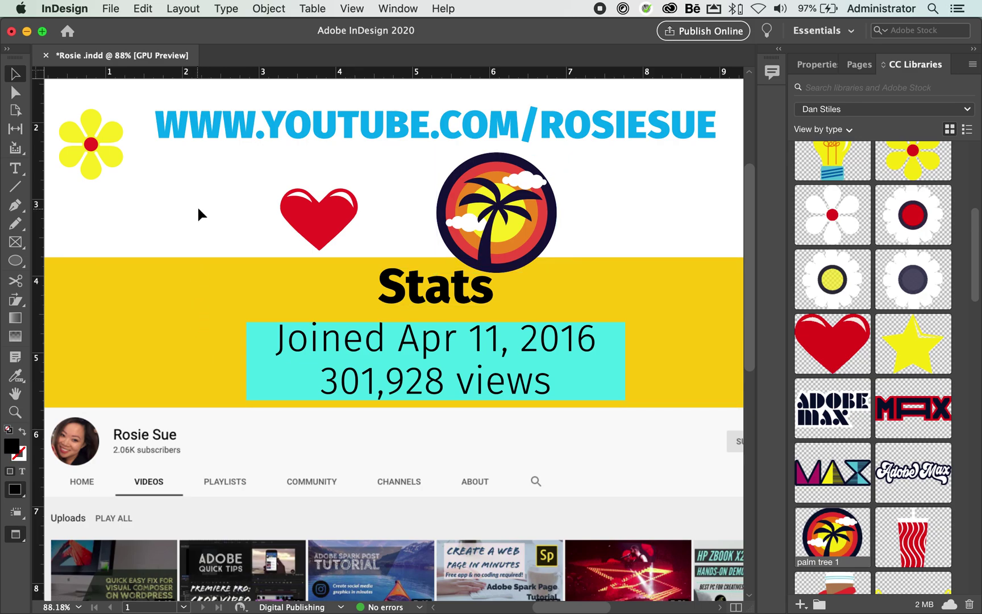
{"action": "scroll", "coordinate": [200, 216], "scroll_direction": "up", "scroll_amount": 1}
{"action": "scroll", "coordinate": [202, 215], "scroll_direction": "up", "scroll_amount": 3}
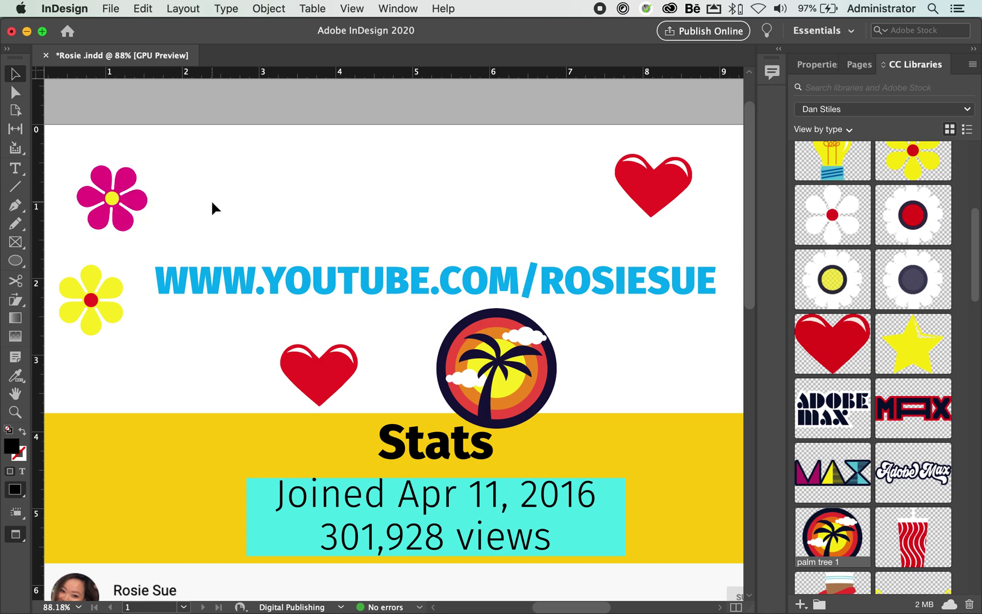
{"action": "left_click", "coordinate": [138, 202]}
{"action": "left_click", "coordinate": [141, 205]}
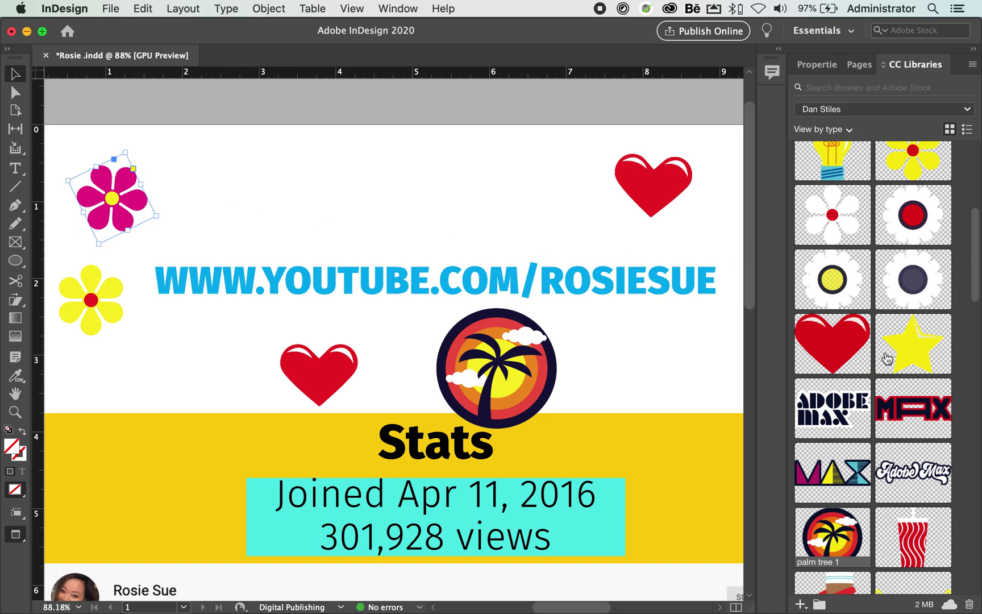
{"action": "left_click", "coordinate": [368, 173]}
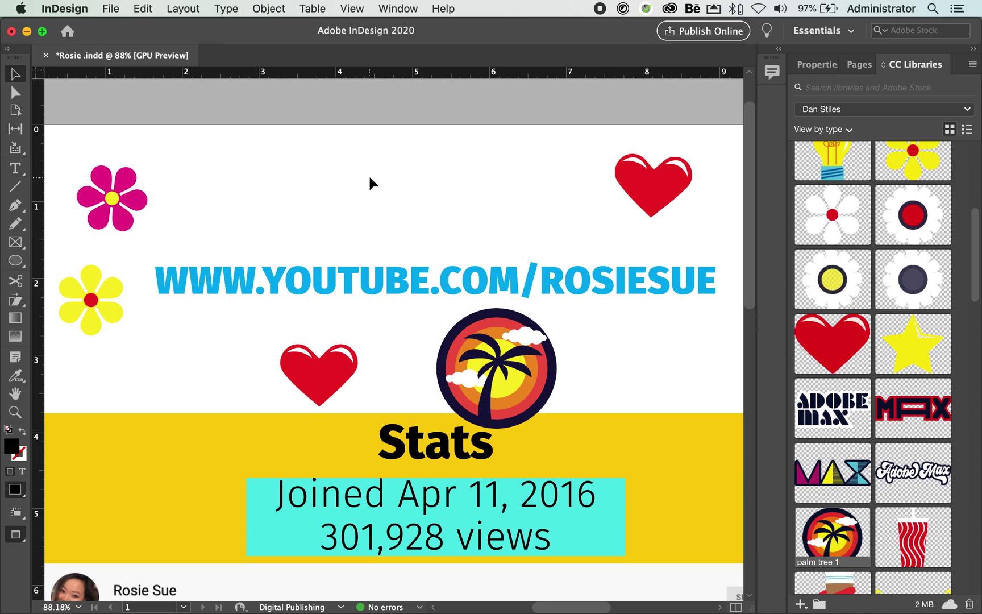
{"action": "scroll", "coordinate": [368, 174], "scroll_direction": "up", "scroll_amount": 3}
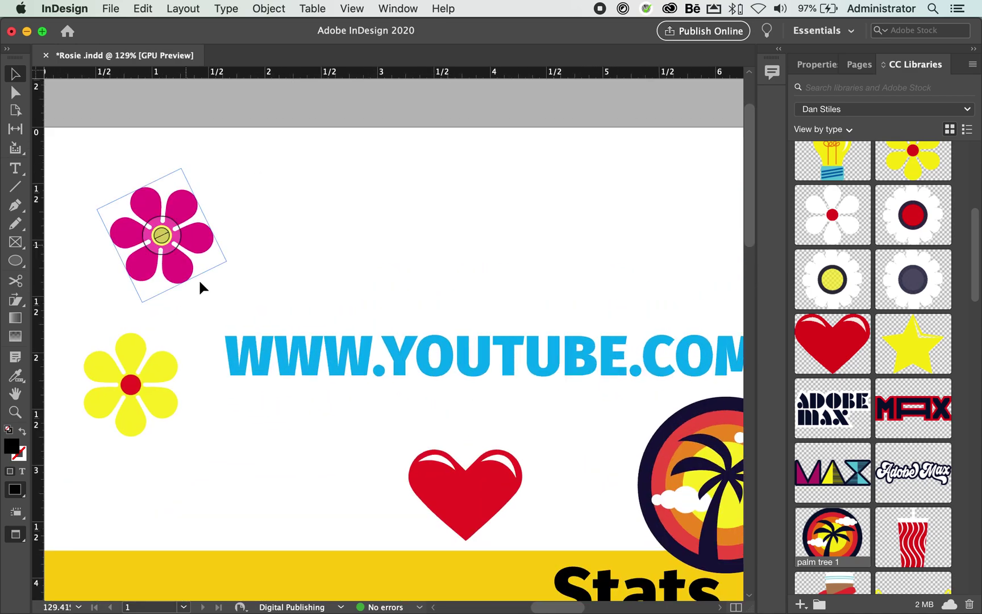
{"action": "scroll", "coordinate": [338, 212], "scroll_direction": "up", "scroll_amount": 4}
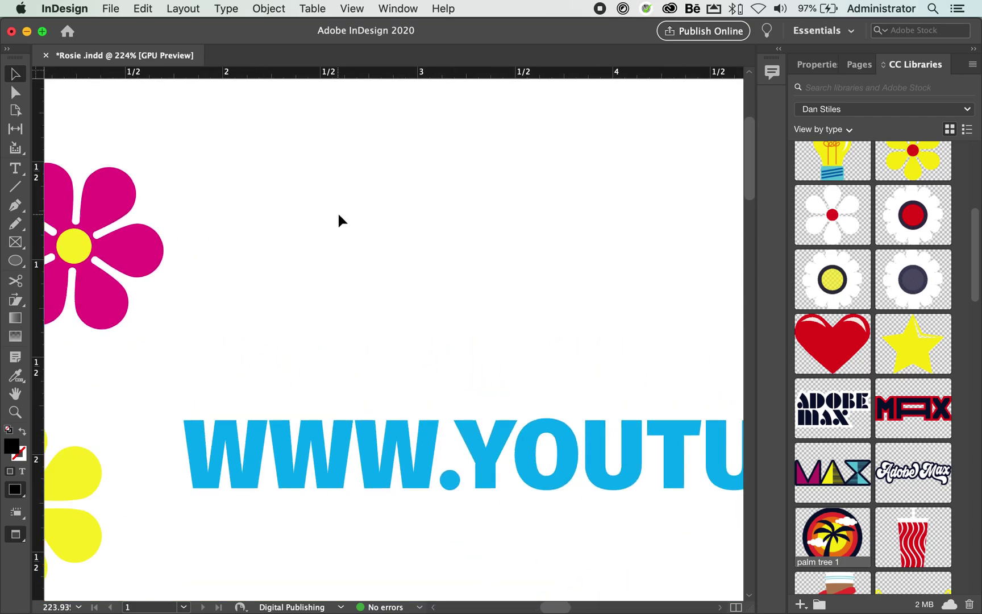
{"action": "scroll", "coordinate": [338, 212], "scroll_direction": "left", "scroll_amount": 8}
{"action": "left_click", "coordinate": [535, 206]}
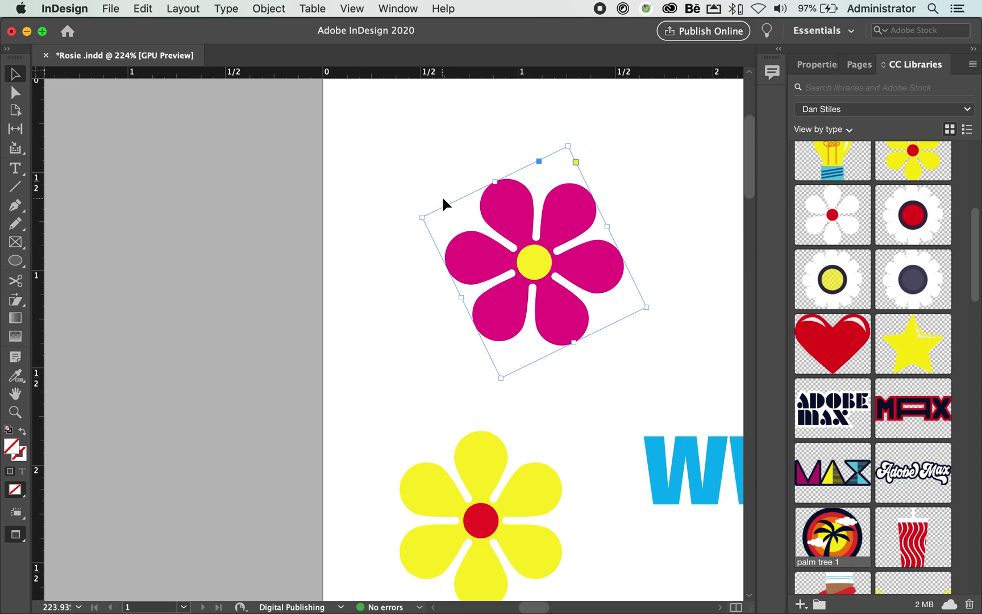
{"action": "key", "text": "super+minus"}
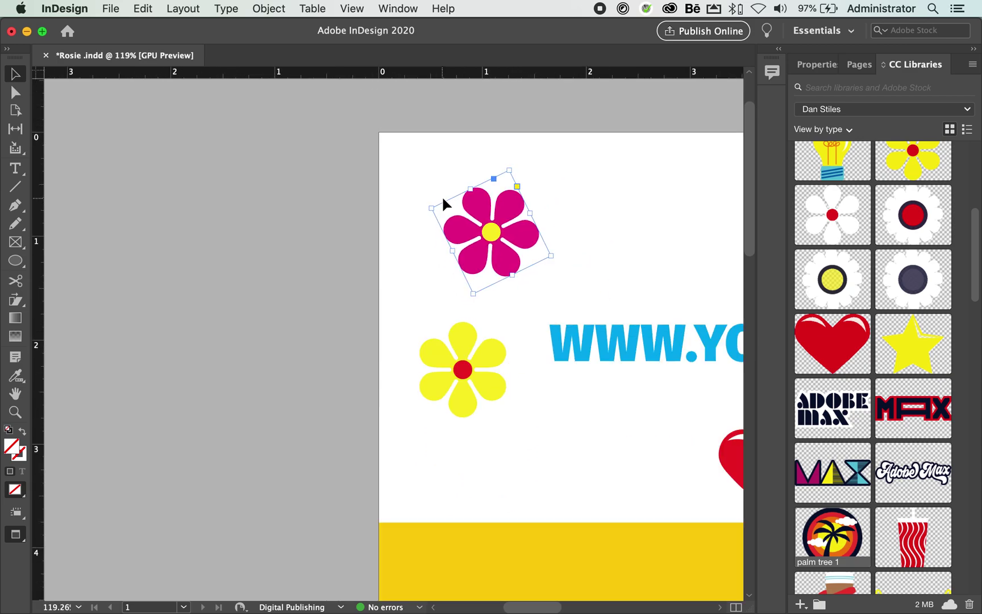
{"action": "scroll", "coordinate": [442, 194], "scroll_direction": "right", "scroll_amount": 3}
{"action": "scroll", "coordinate": [442, 195], "scroll_direction": "down", "scroll_amount": 5}
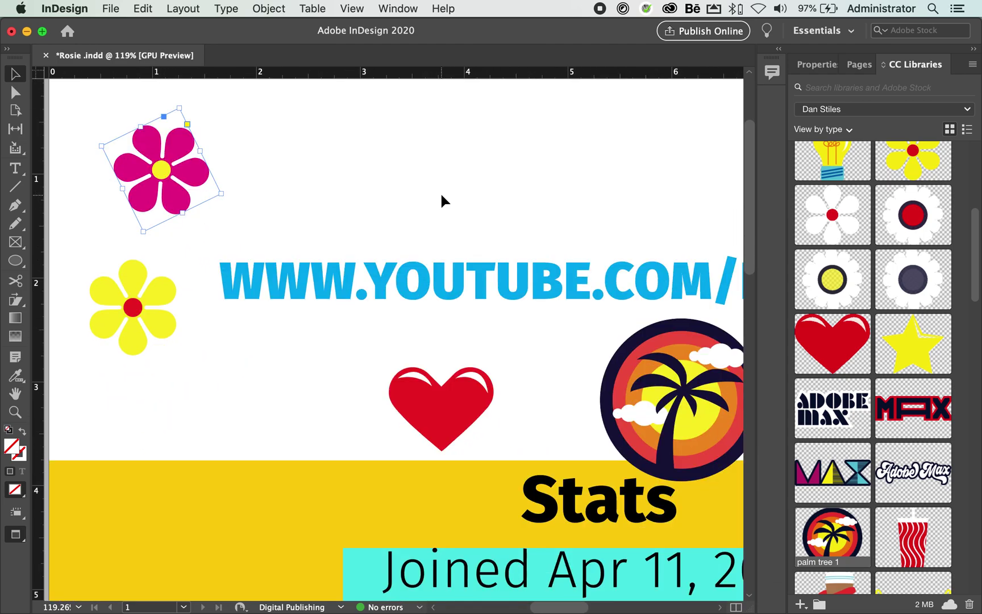
{"action": "scroll", "coordinate": [442, 199], "scroll_direction": "down", "scroll_amount": 2}
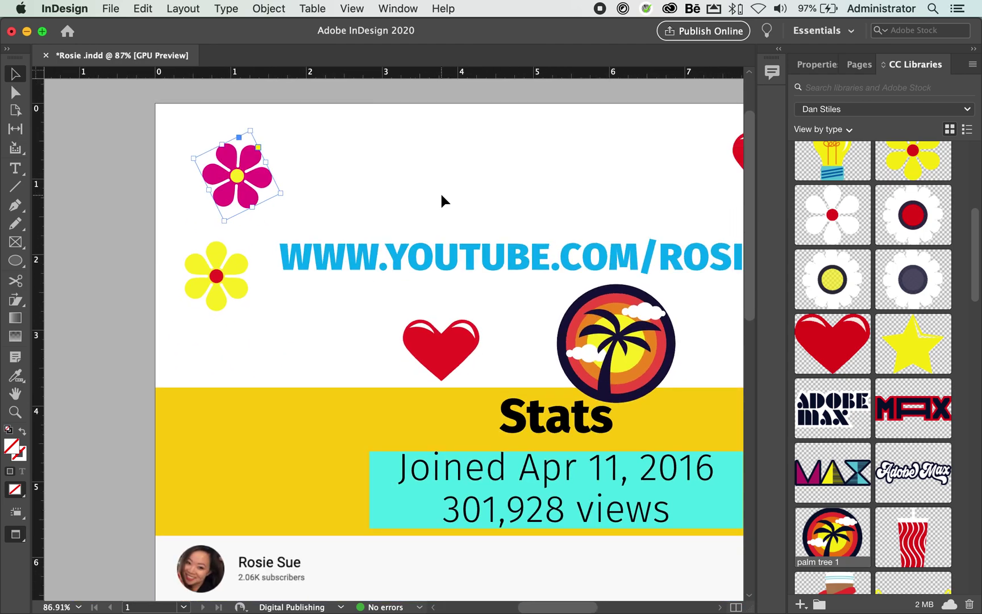
{"action": "scroll", "coordinate": [442, 196], "scroll_direction": "down", "scroll_amount": 2}
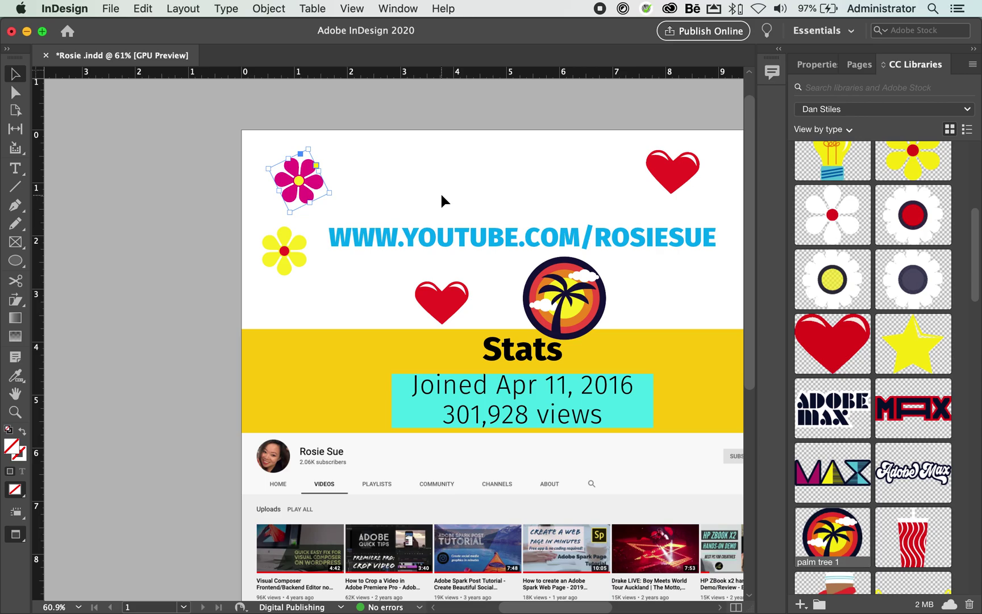
Bring Illustrator forward from the Dock and zoom out to the full Untitled-4 face collage poster
{"action": "mouse_move", "coordinate": [708, 594]}
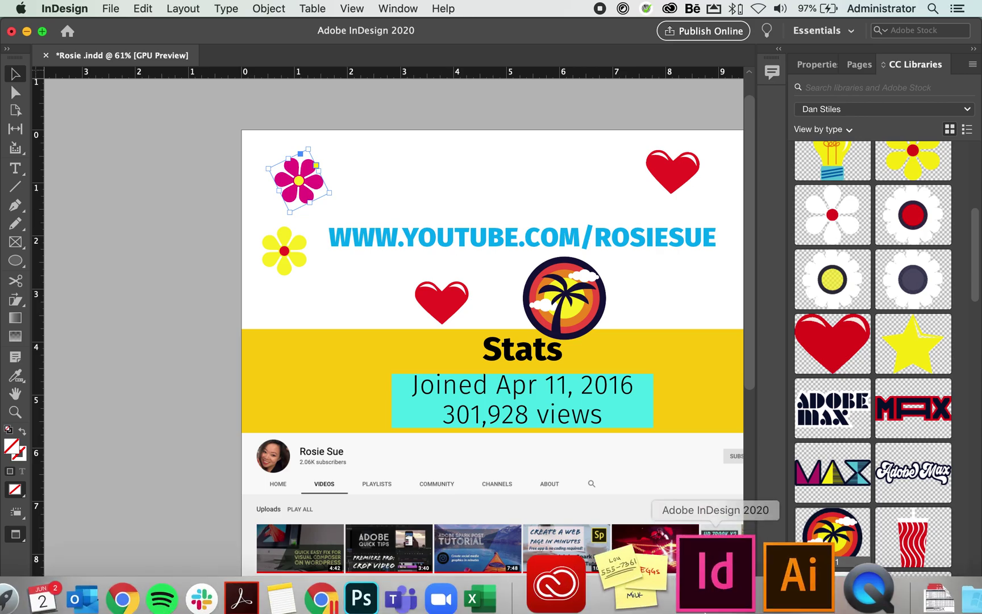
{"action": "left_click", "coordinate": [744, 594]}
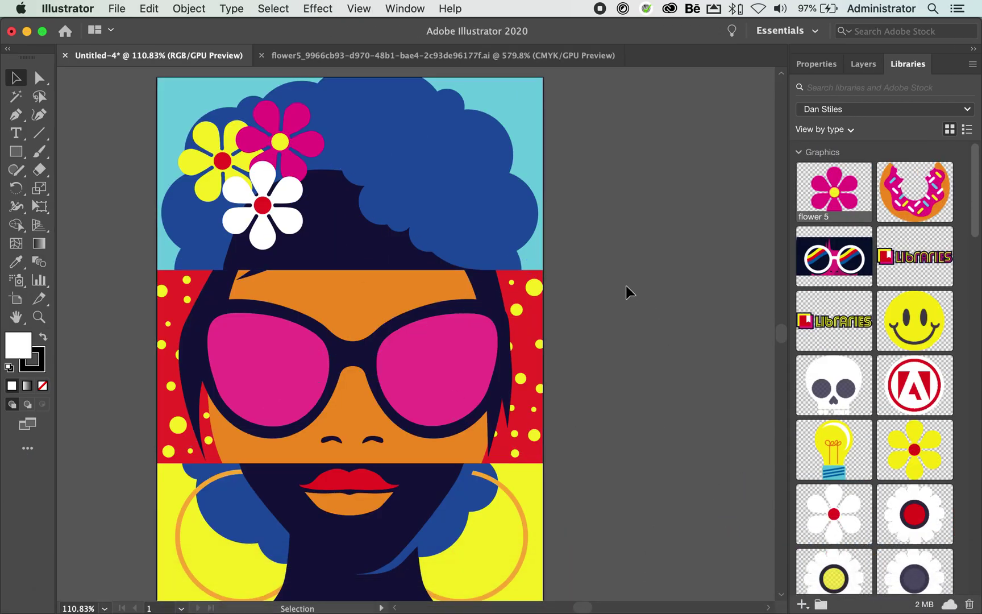
{"action": "scroll", "coordinate": [659, 335], "scroll_direction": "down", "scroll_amount": 5}
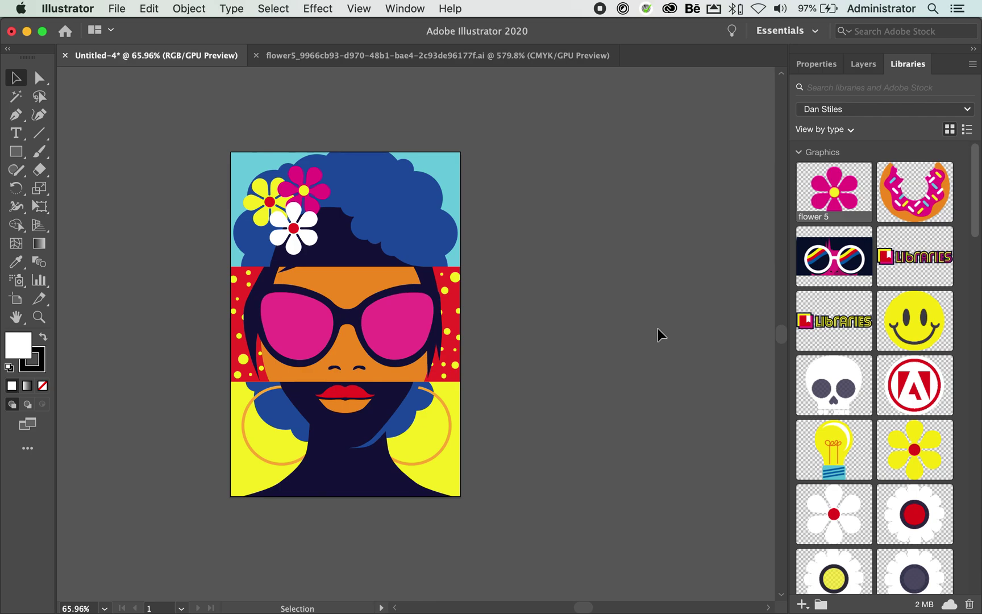
Open the donut library graphic for editing, glance at flower5, and return to Untitled-4
{"action": "right_click", "coordinate": [914, 207]}
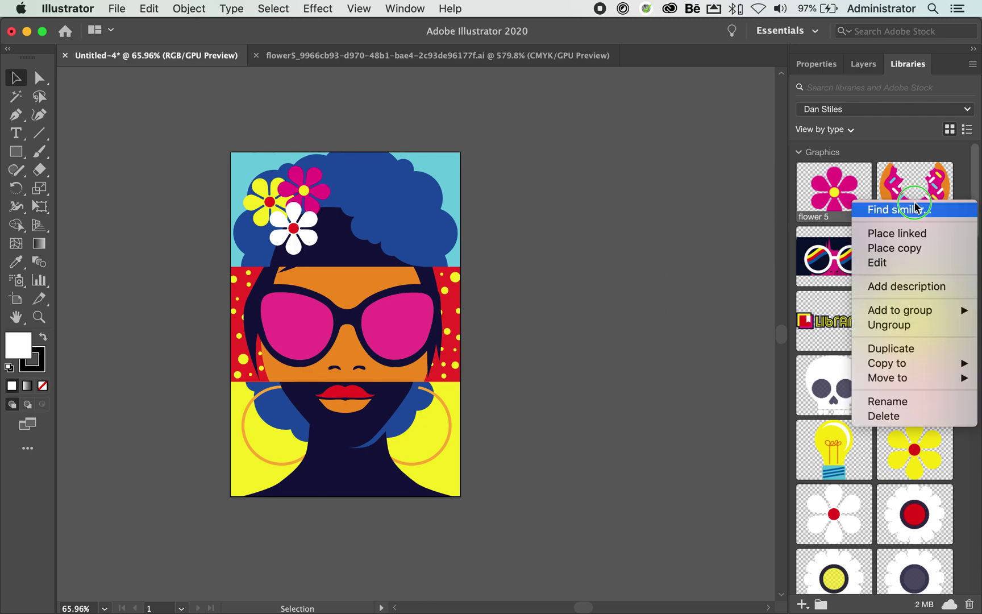
{"action": "left_click", "coordinate": [885, 262]}
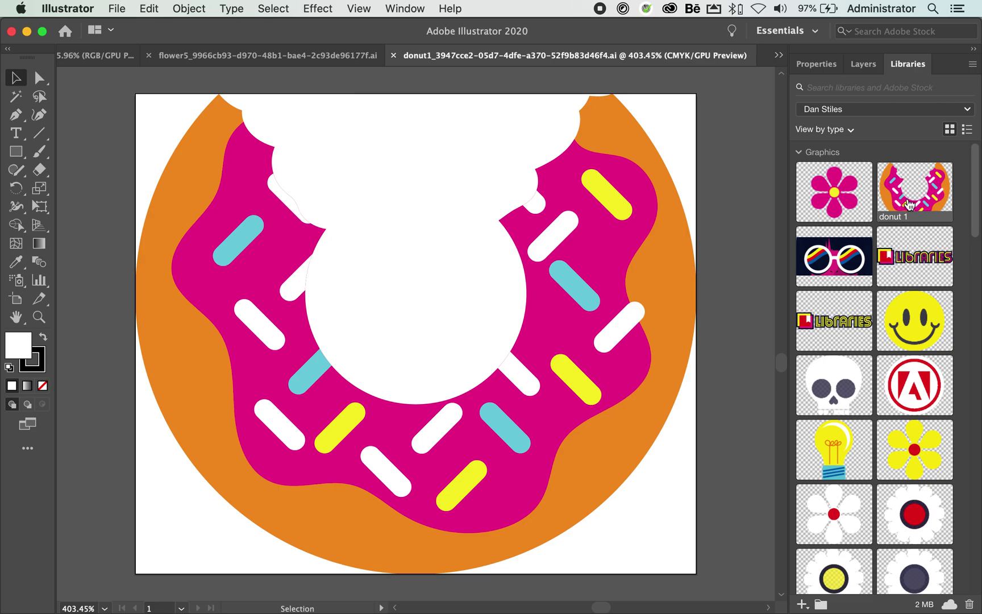
{"action": "left_click", "coordinate": [259, 56]}
{"action": "left_click", "coordinate": [210, 57]}
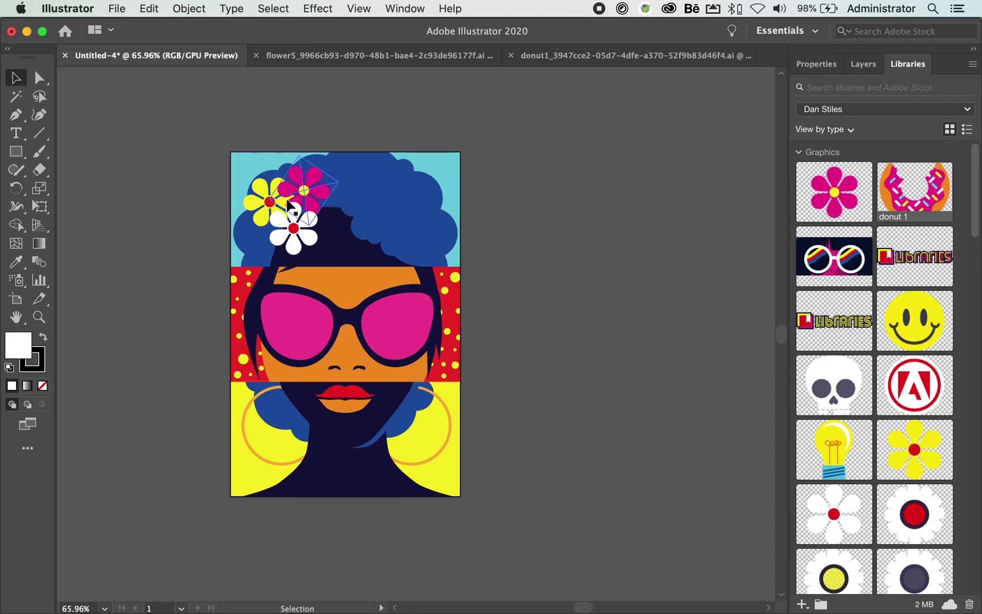
Place an unlinked copy of magenta 'flower 5' at the afro's upper right
{"action": "right_click", "coordinate": [843, 195]}
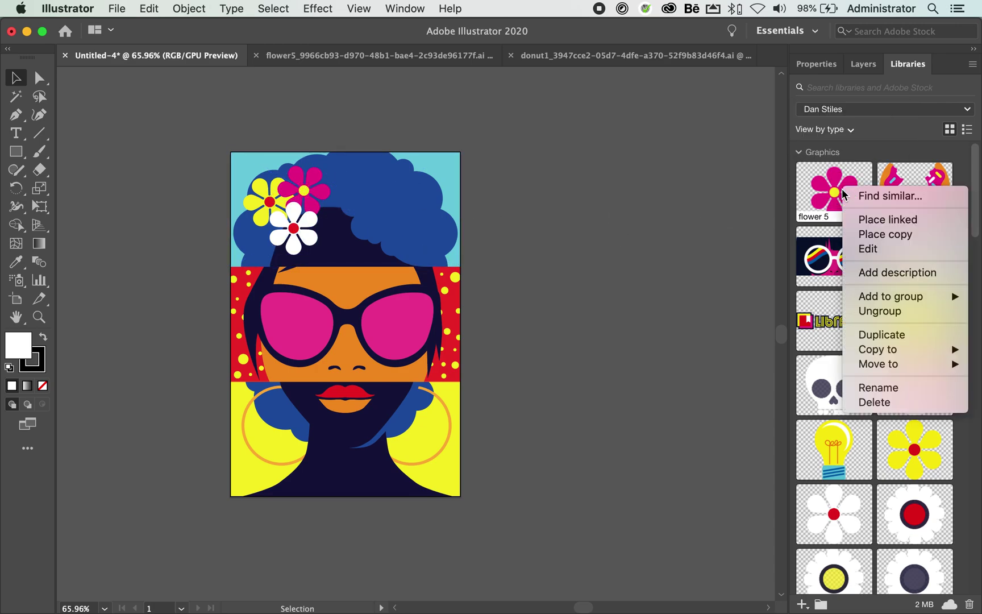
{"action": "left_click", "coordinate": [903, 234]}
{"action": "left_click_drag", "start_coordinate": [445, 243], "coordinate": [405, 194]}
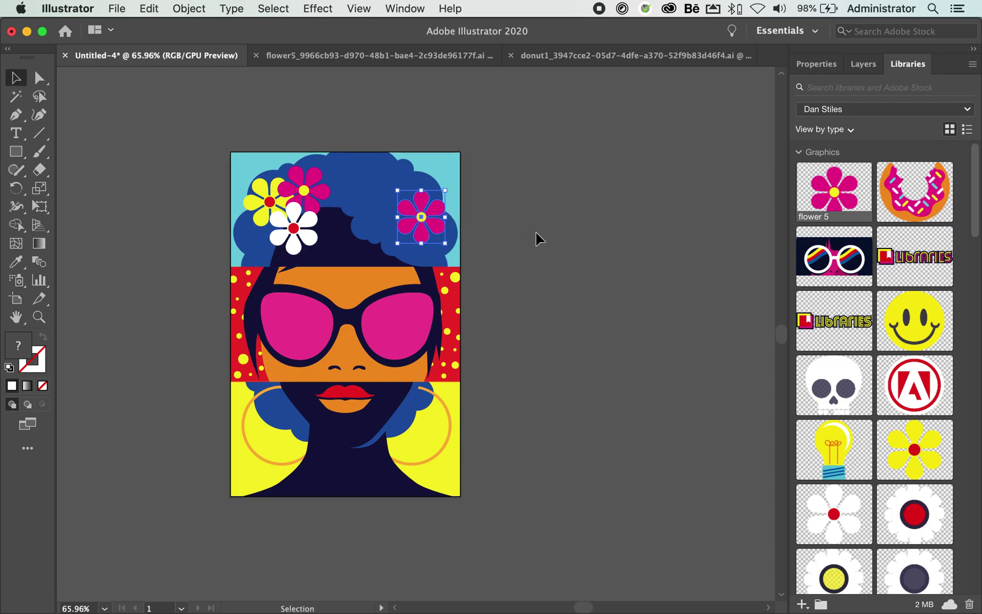
{"action": "scroll", "coordinate": [532, 234], "scroll_direction": "up", "scroll_amount": 3}
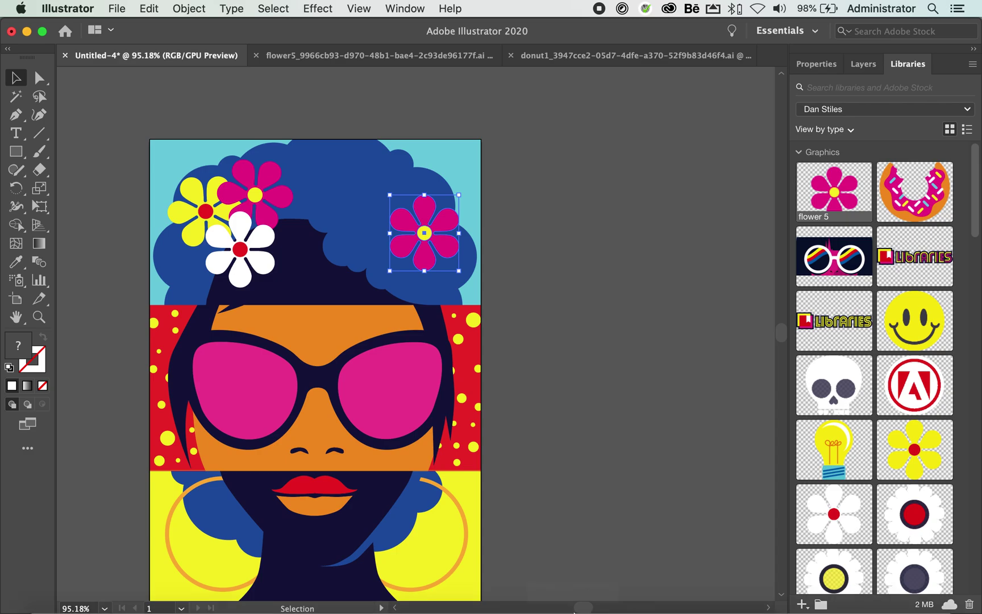
Switch to Chrome's YouTube channel About page
{"action": "mouse_move", "coordinate": [324, 587]}
{"action": "left_click", "coordinate": [216, 581]}
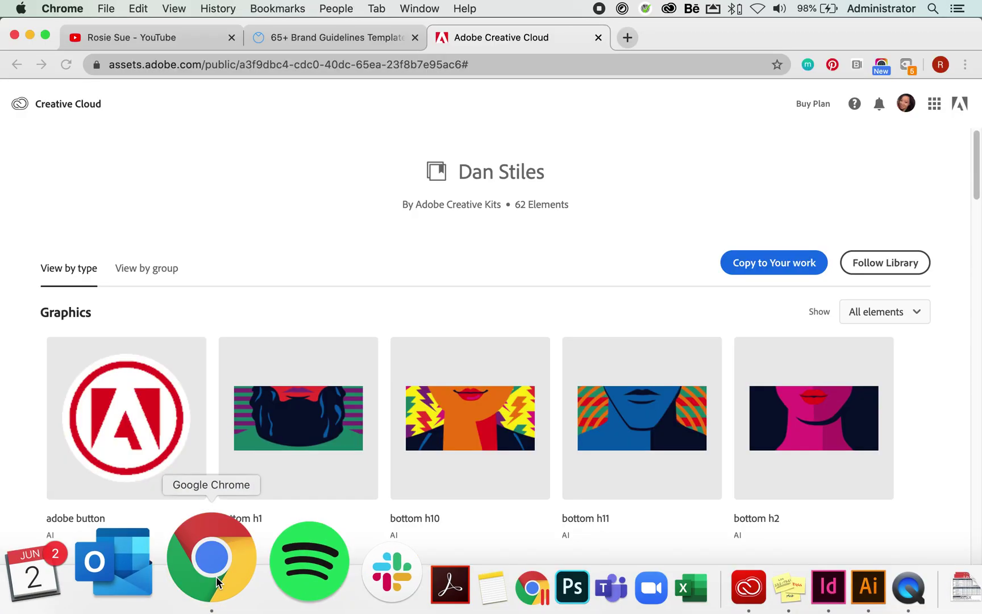
{"action": "left_click", "coordinate": [101, 38]}
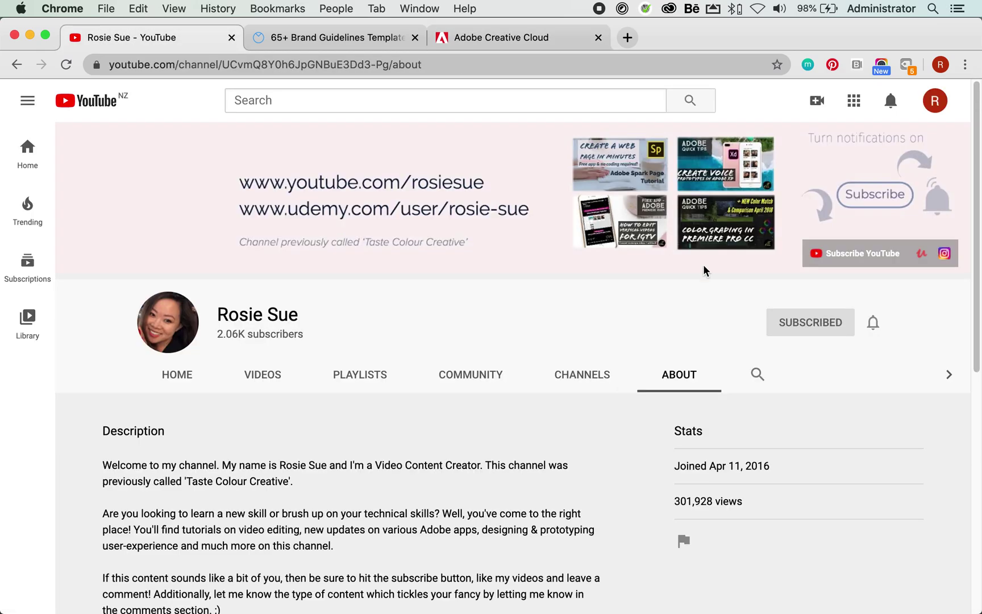